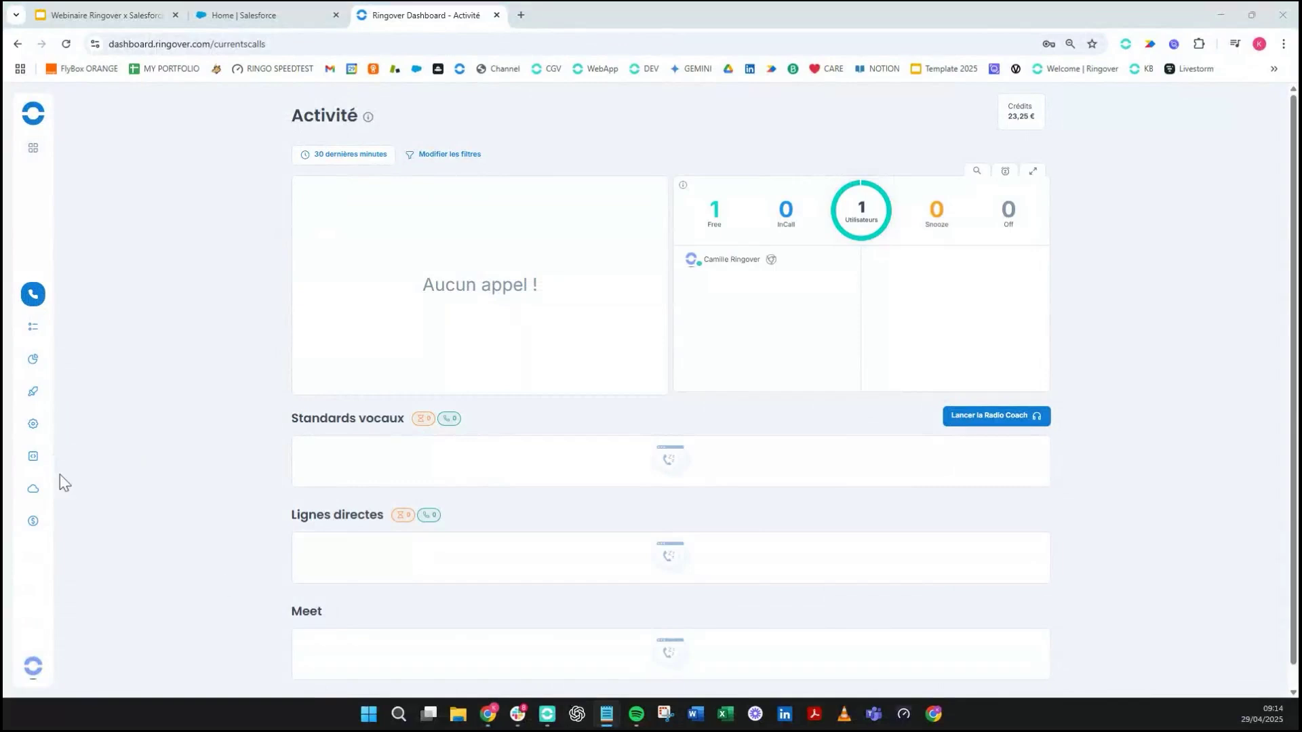
# - Go to Store > Intégrations and filter the integrations by 'sal' to find Salesforce
pyautogui.moveTo(32, 431)
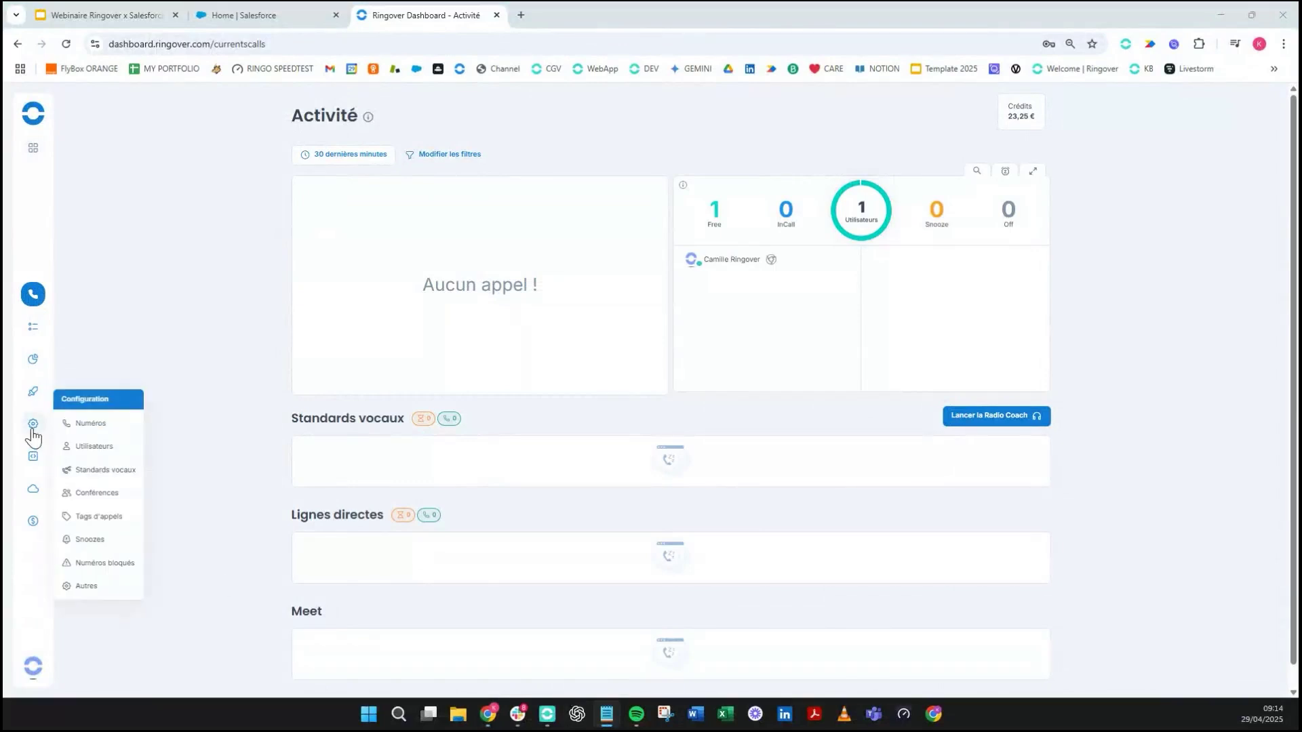
pyautogui.moveTo(35, 490)
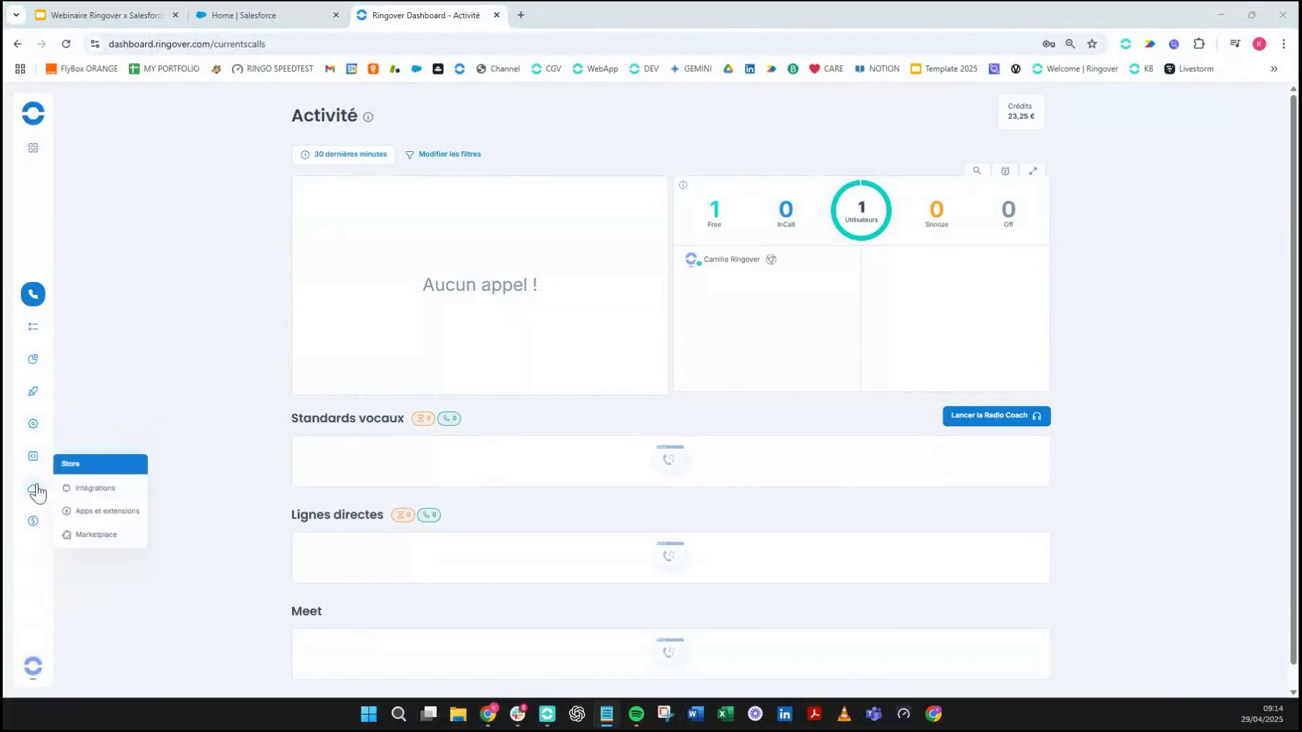
pyautogui.click(101, 495)
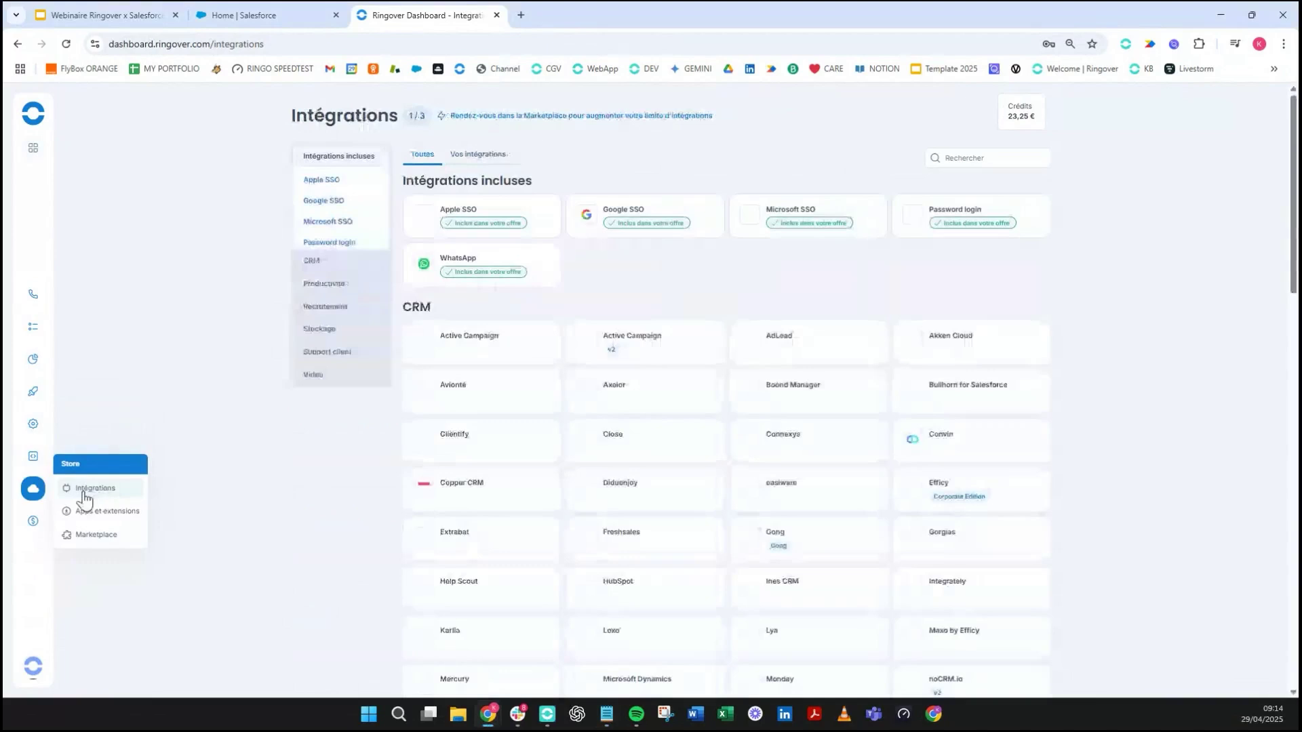
pyautogui.click(980, 160)
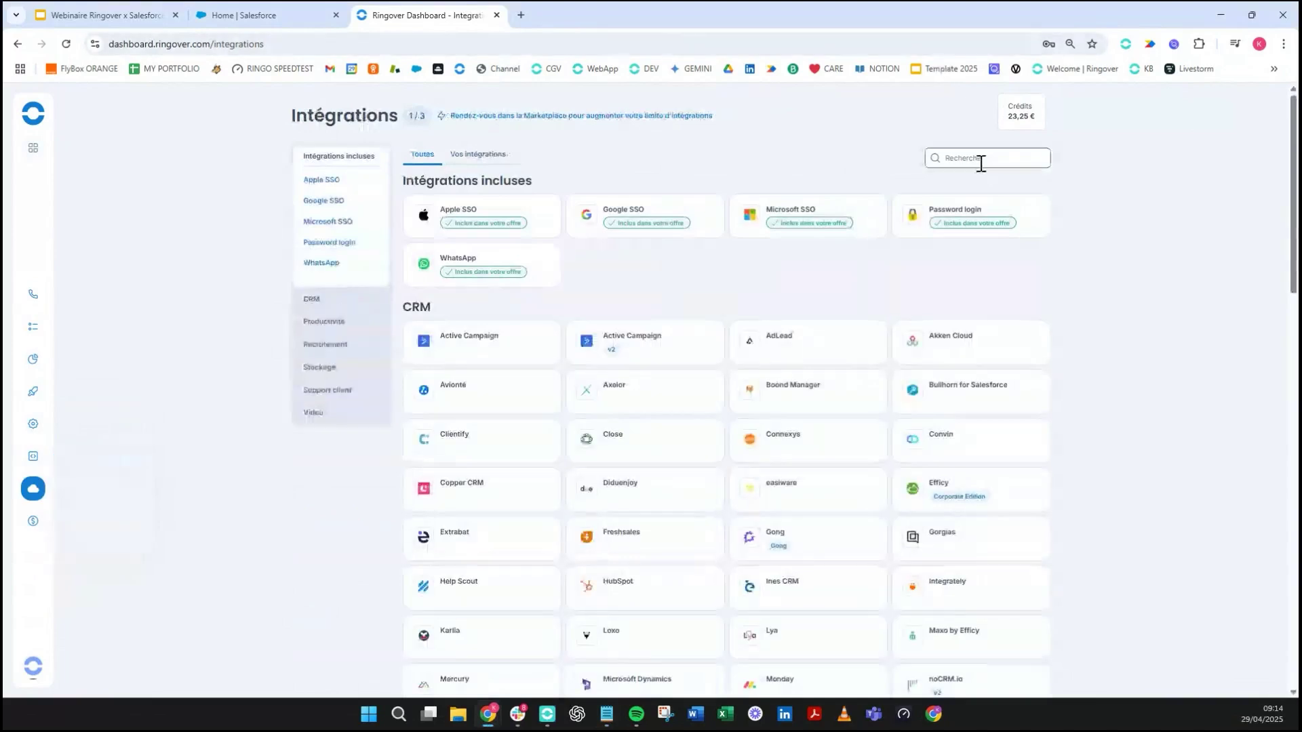
pyautogui.write('sal')
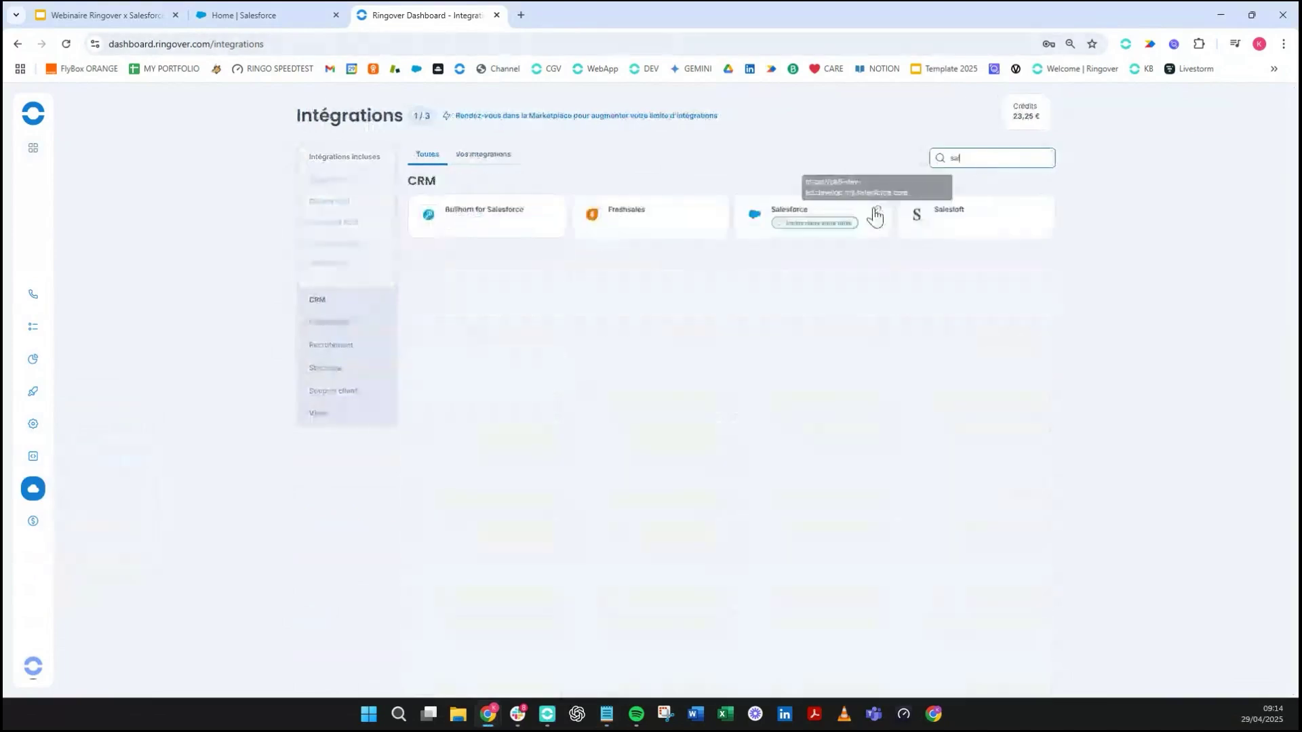
pyautogui.scroll(3, 839, 234)
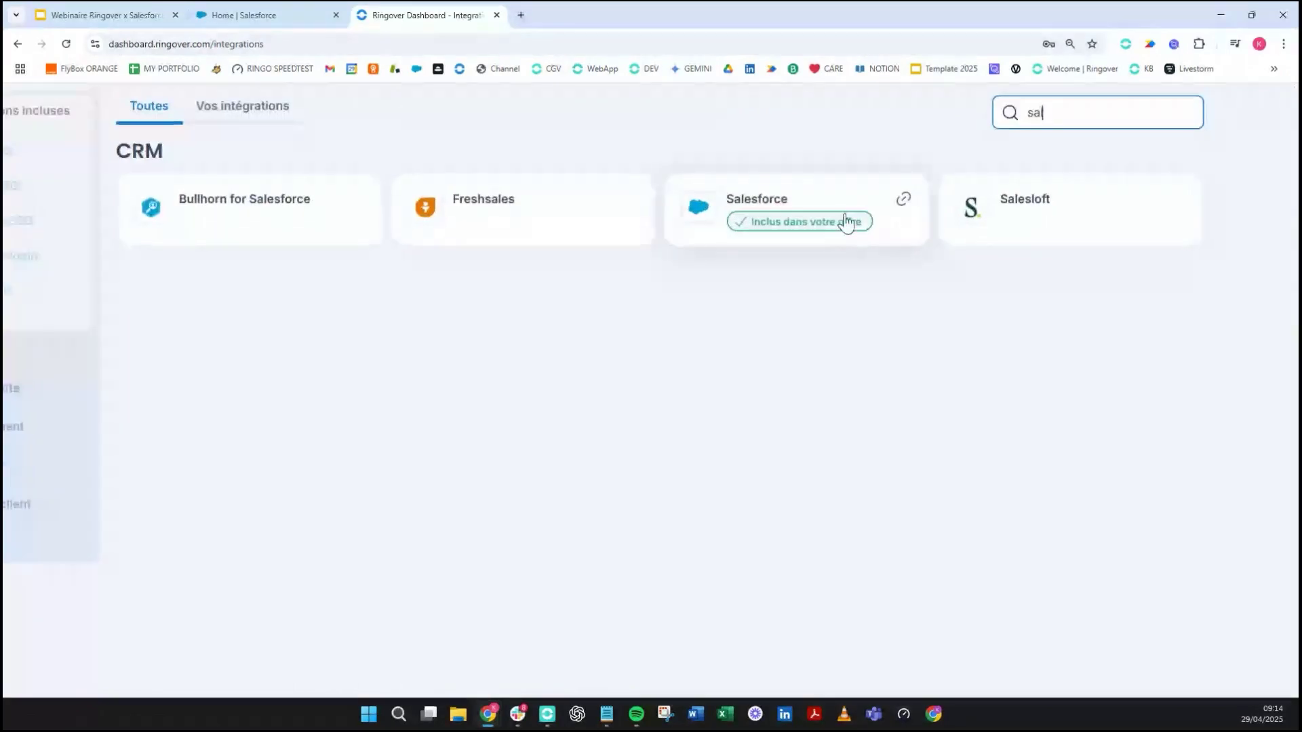
# - Open the Salesforce integration card and its 'Gérer les types d'appels' call-type dialog
pyautogui.click(822, 206)
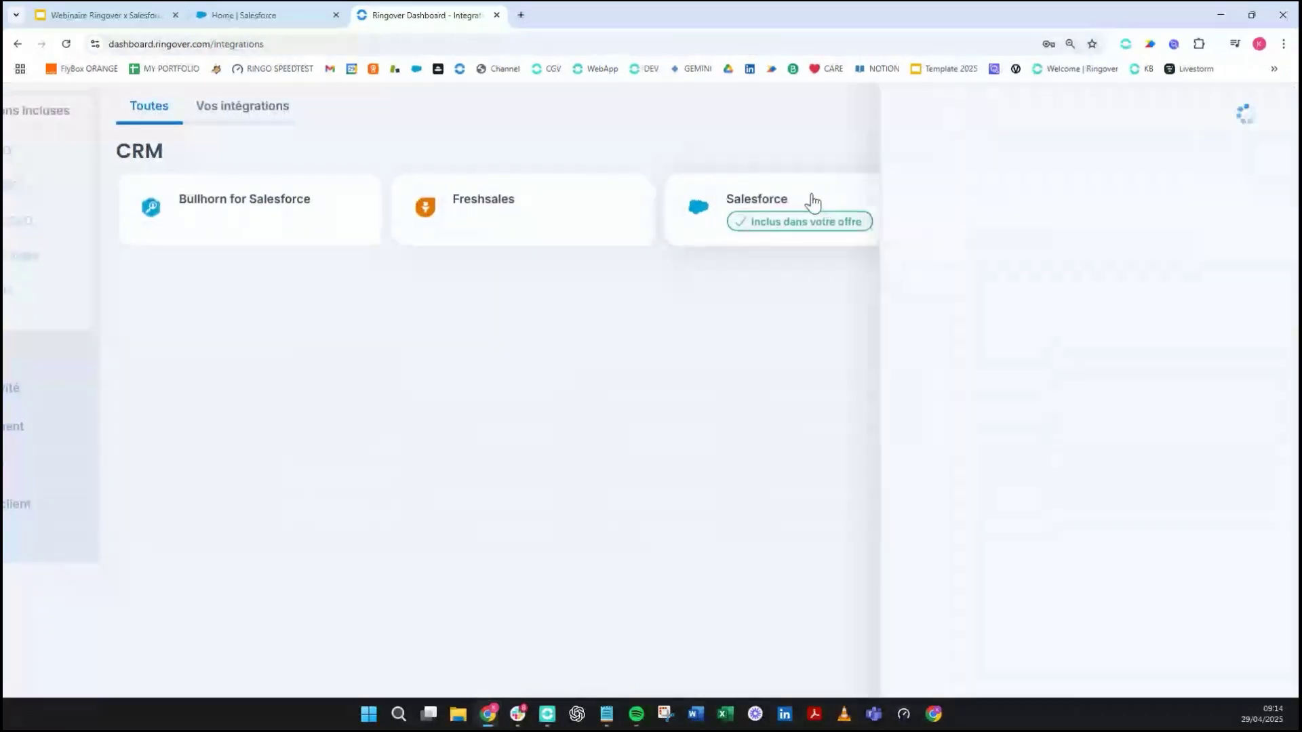
pyautogui.scroll(-1, 1038, 292)
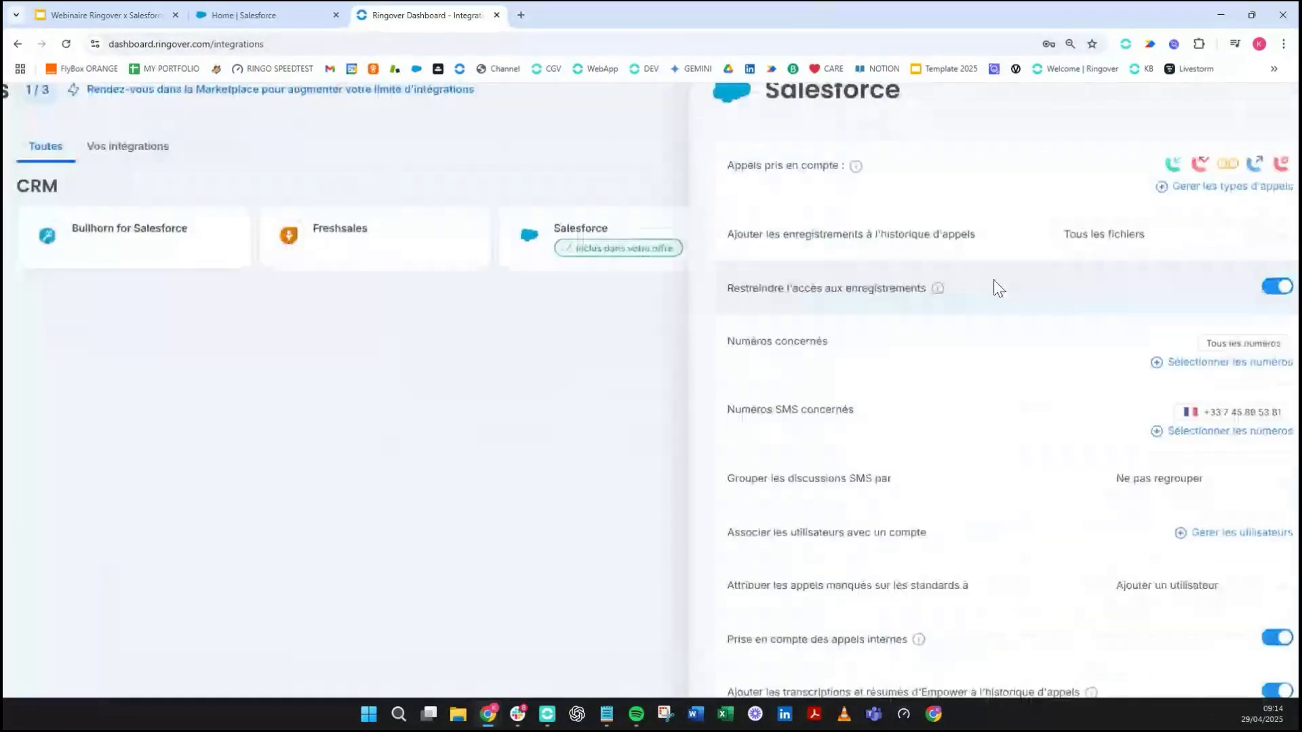
pyautogui.scroll(-1, 998, 289)
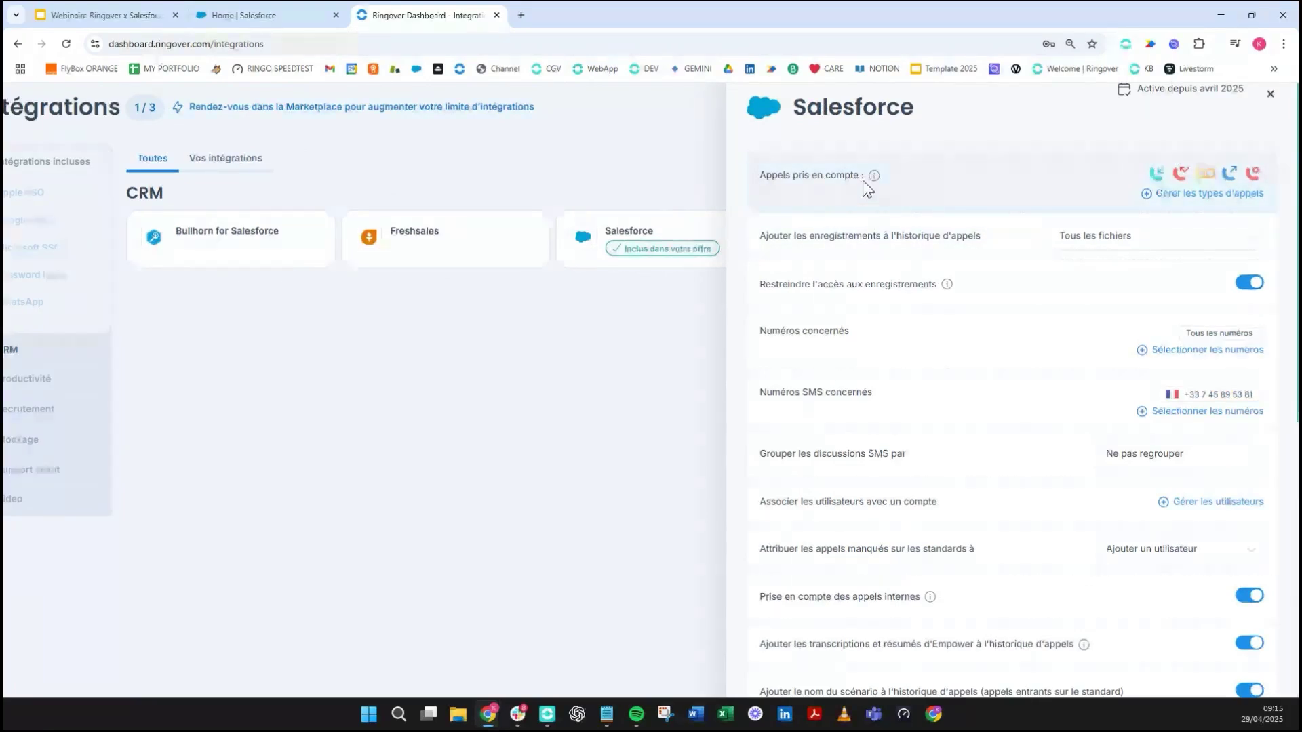
pyautogui.click(1220, 195)
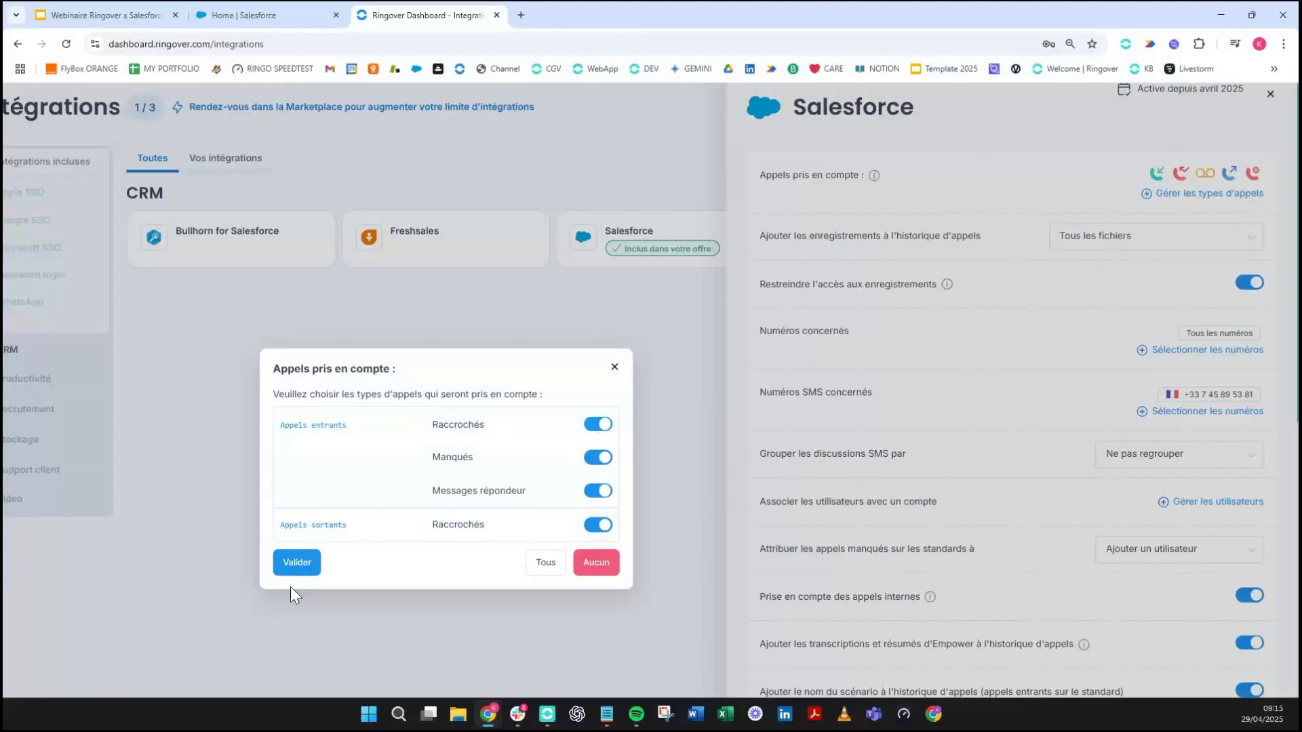
# - Confirm the logged call types and keep call-history recordings at Tous les fichiers
pyautogui.click(296, 563)
pyautogui.scroll(-1, 827, 266)
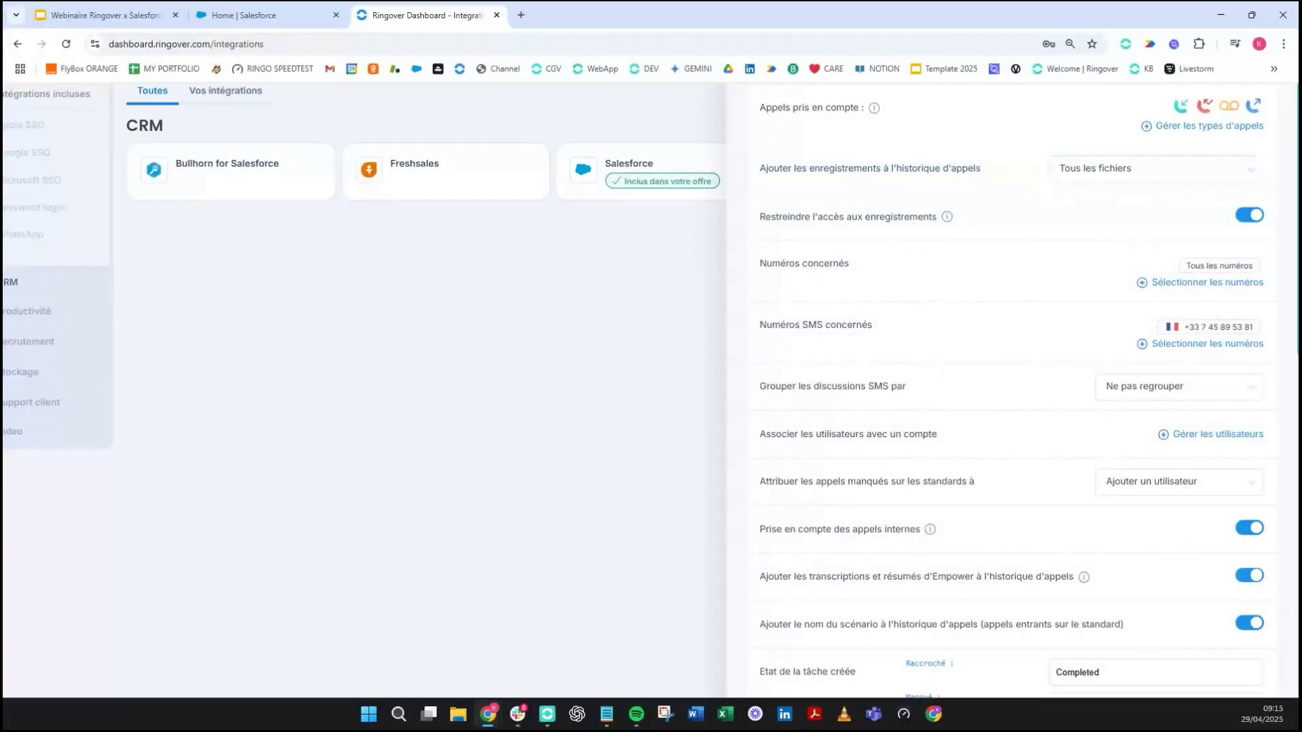
pyautogui.click(1063, 169)
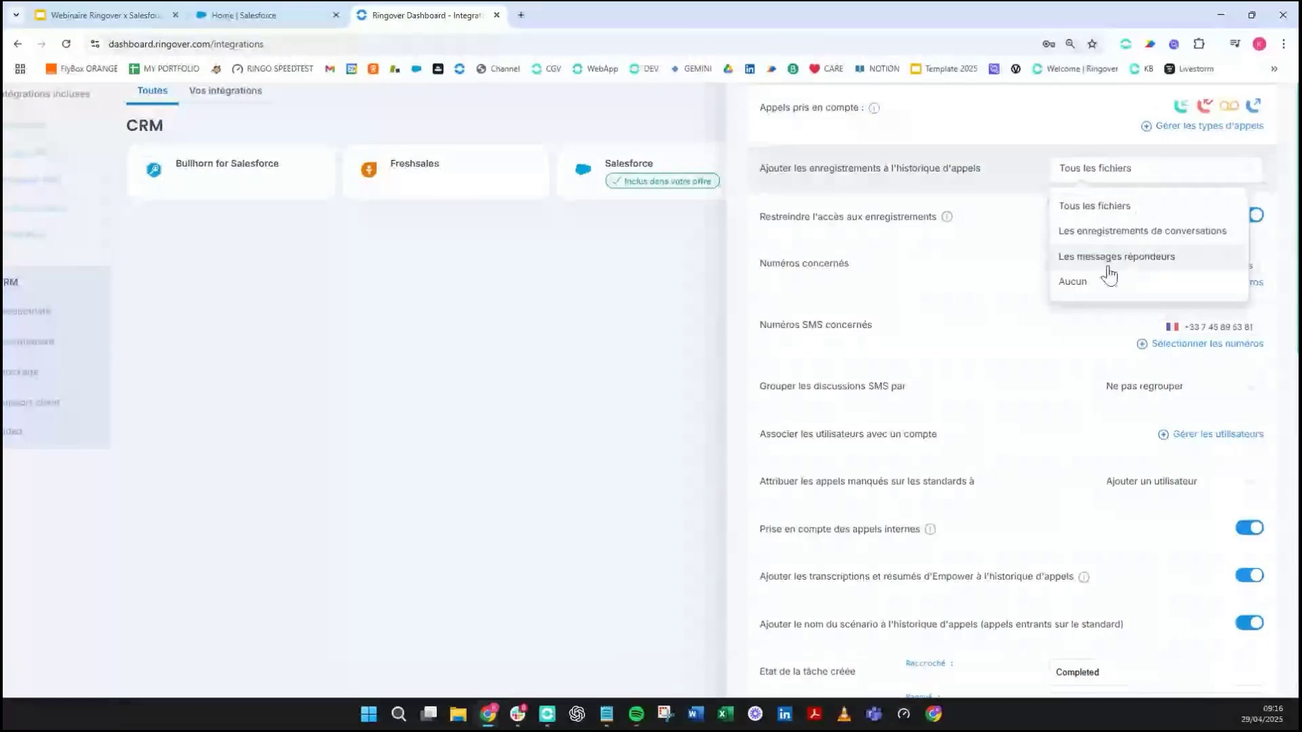
pyautogui.click(1009, 235)
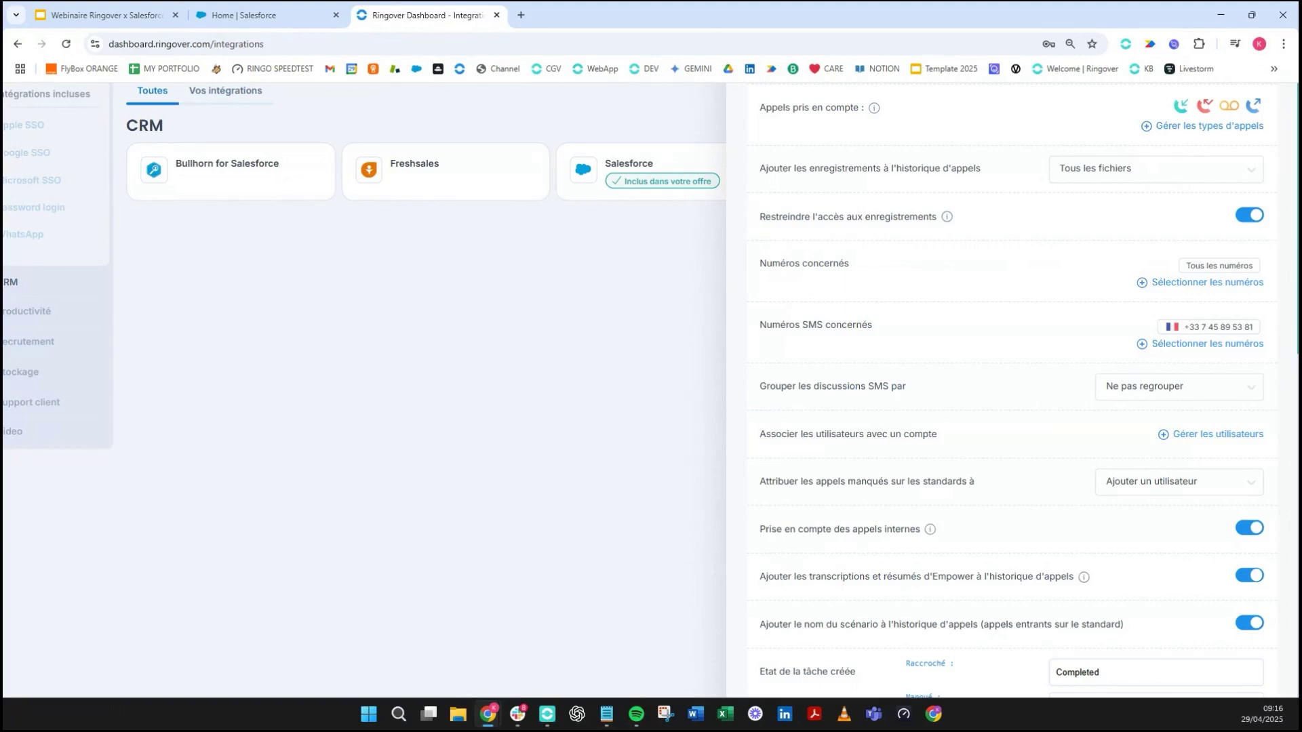
# - Review the covered call numbers, then confirm the single French user line for SMS logging
pyautogui.scroll(-1, 943, 241)
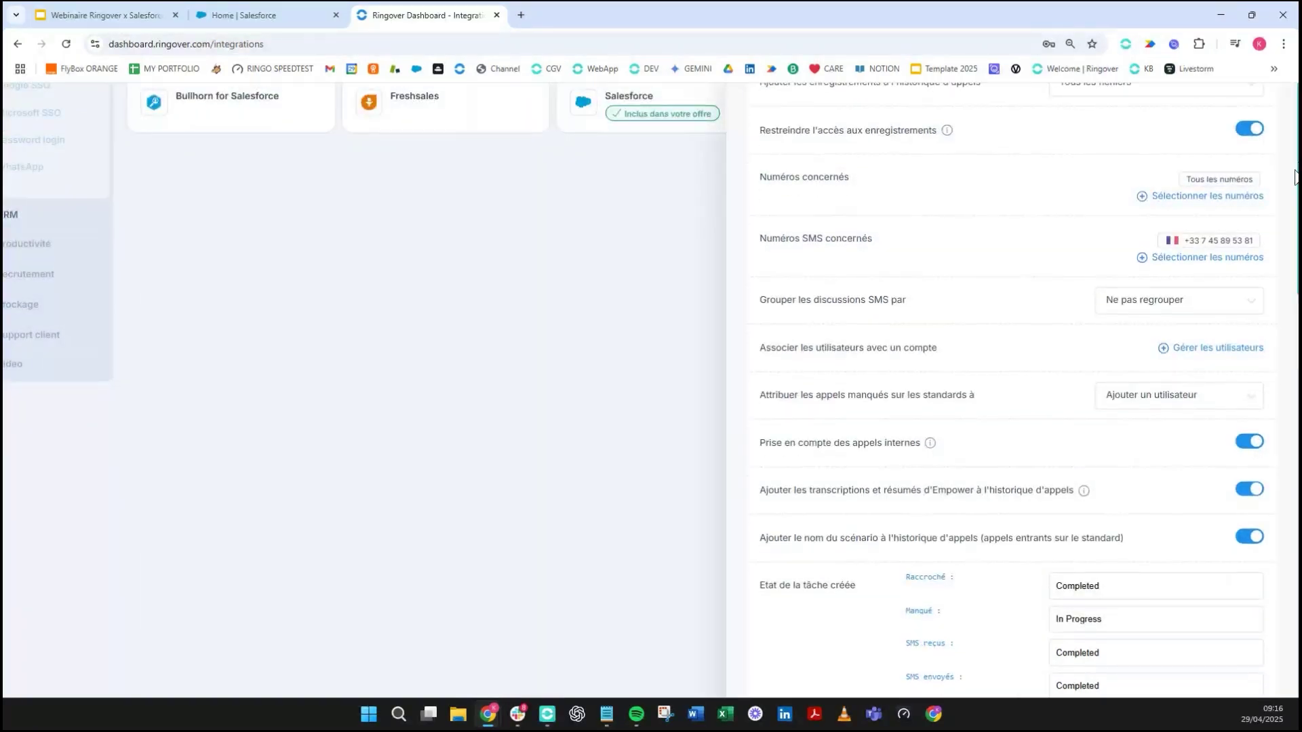
pyautogui.click(1192, 198)
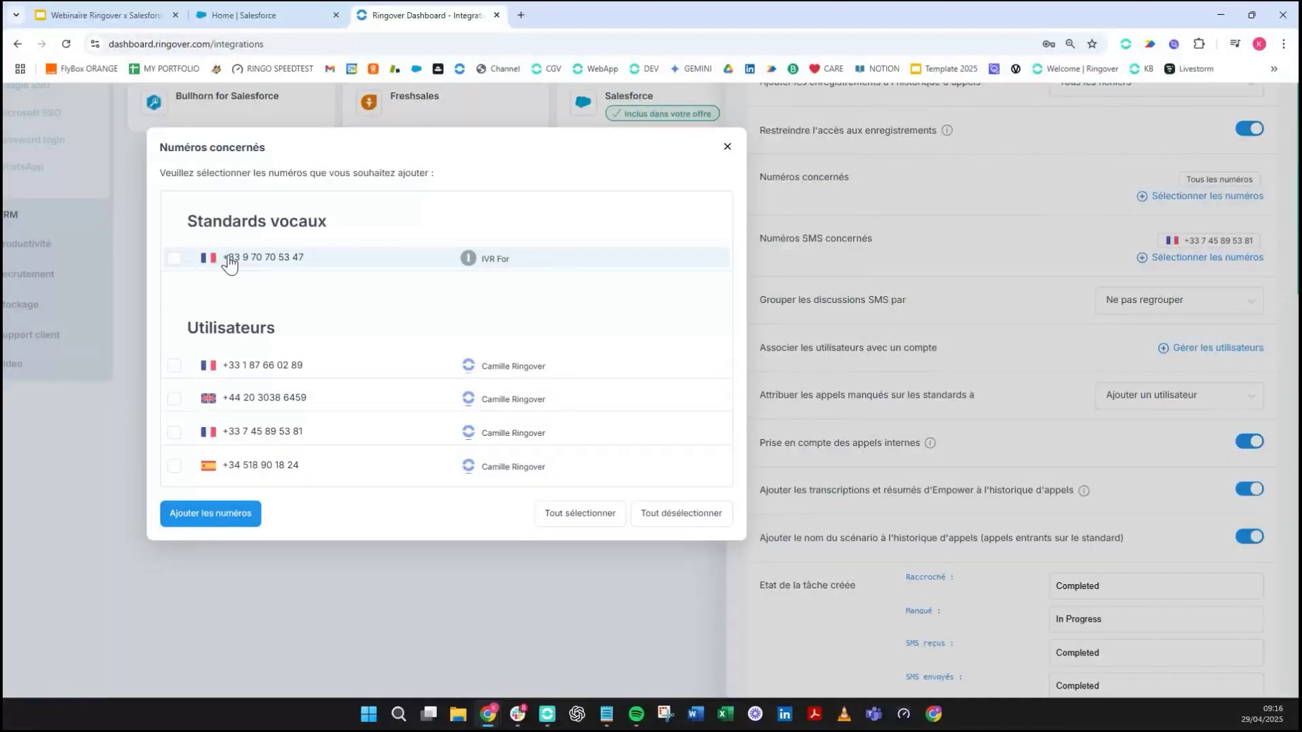
pyautogui.click(228, 266)
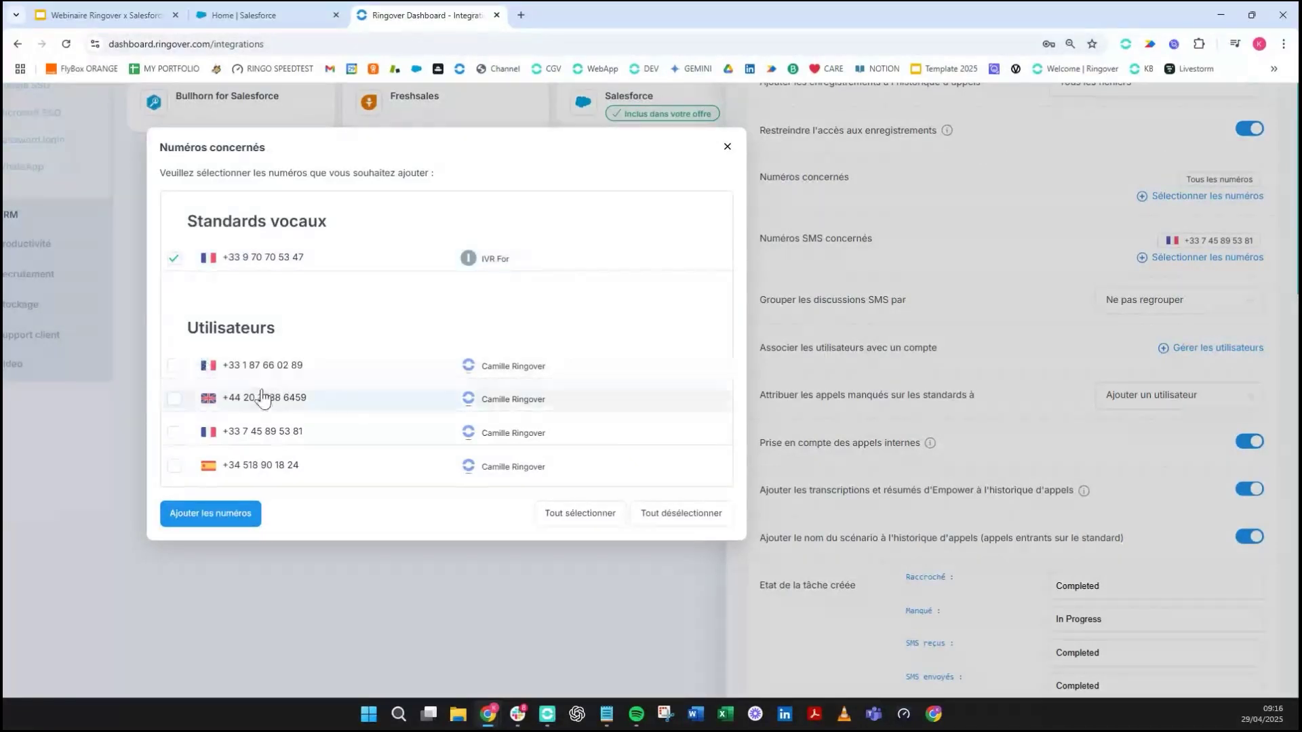
pyautogui.click(270, 442)
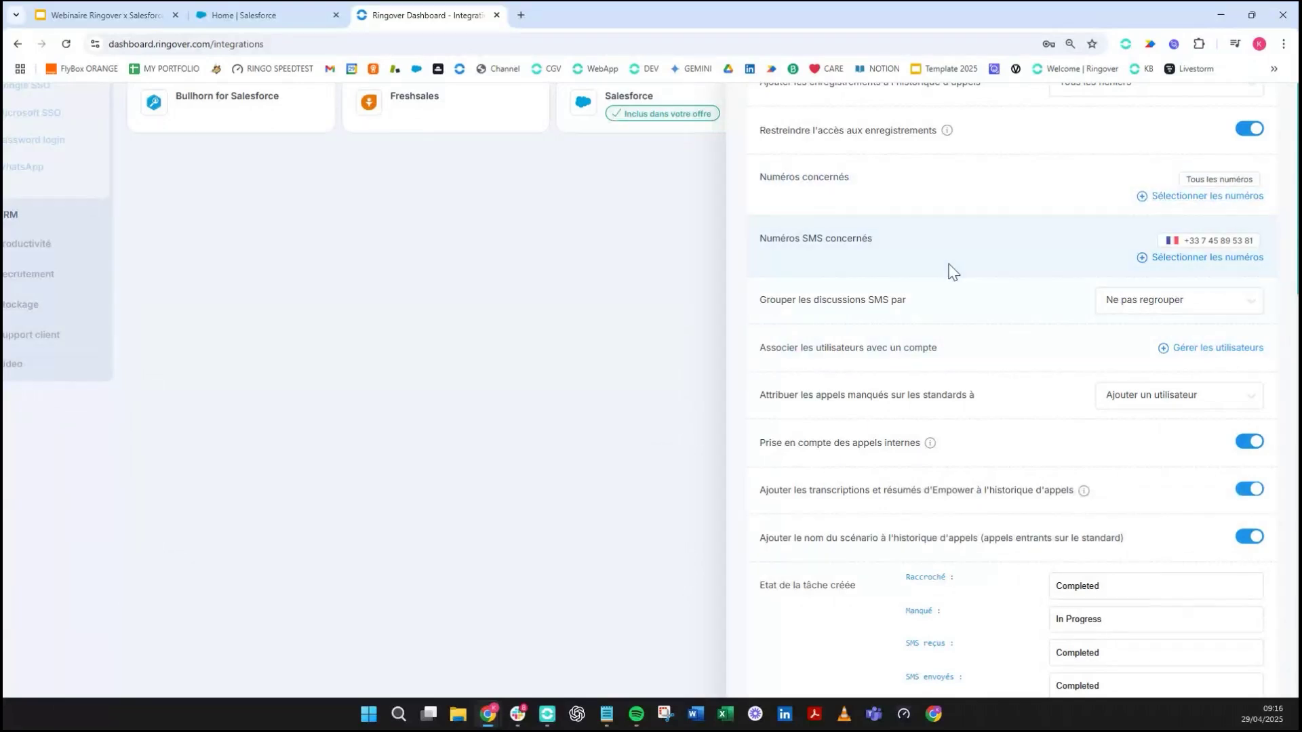
pyautogui.click(1165, 259)
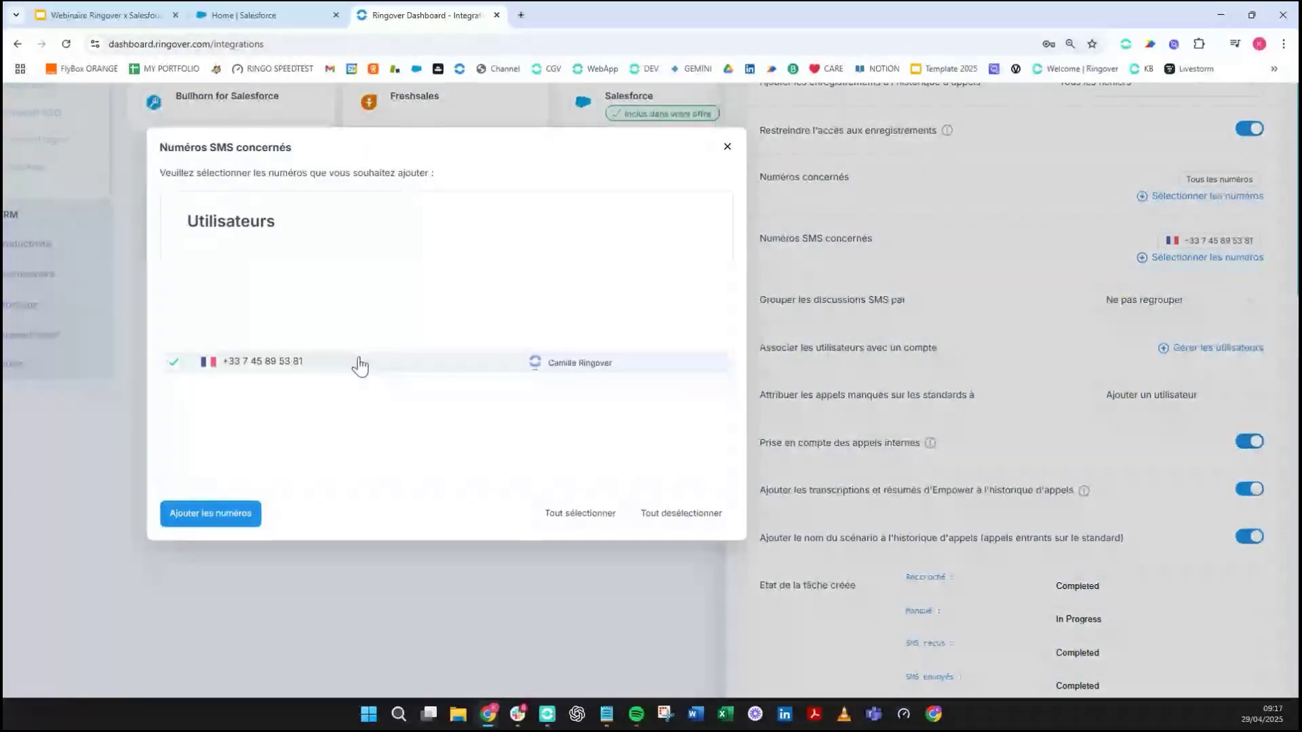
pyautogui.click(217, 501)
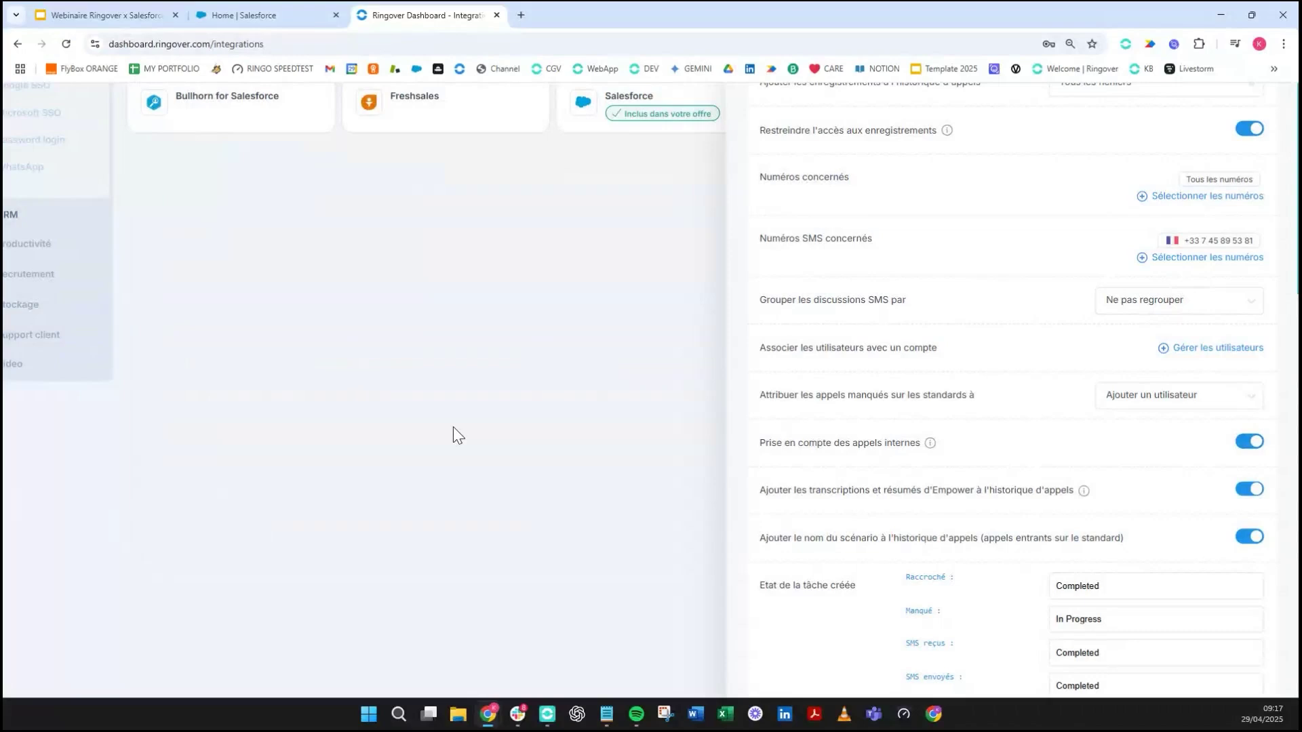
# - Check the SMS grouping options, leaving 'Grouper les discussions SMS par' at Ne pas regrouper
pyautogui.scroll(-2, 1170, 231)
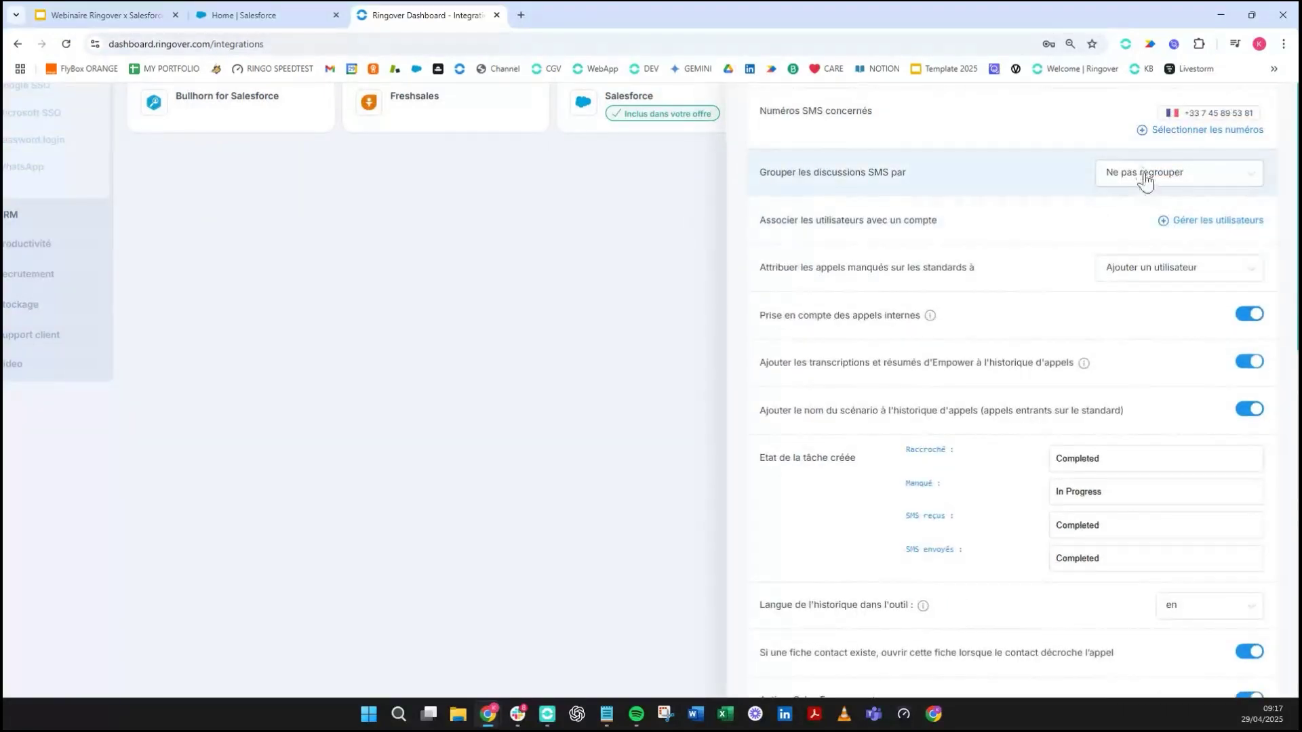
pyautogui.click(1145, 175)
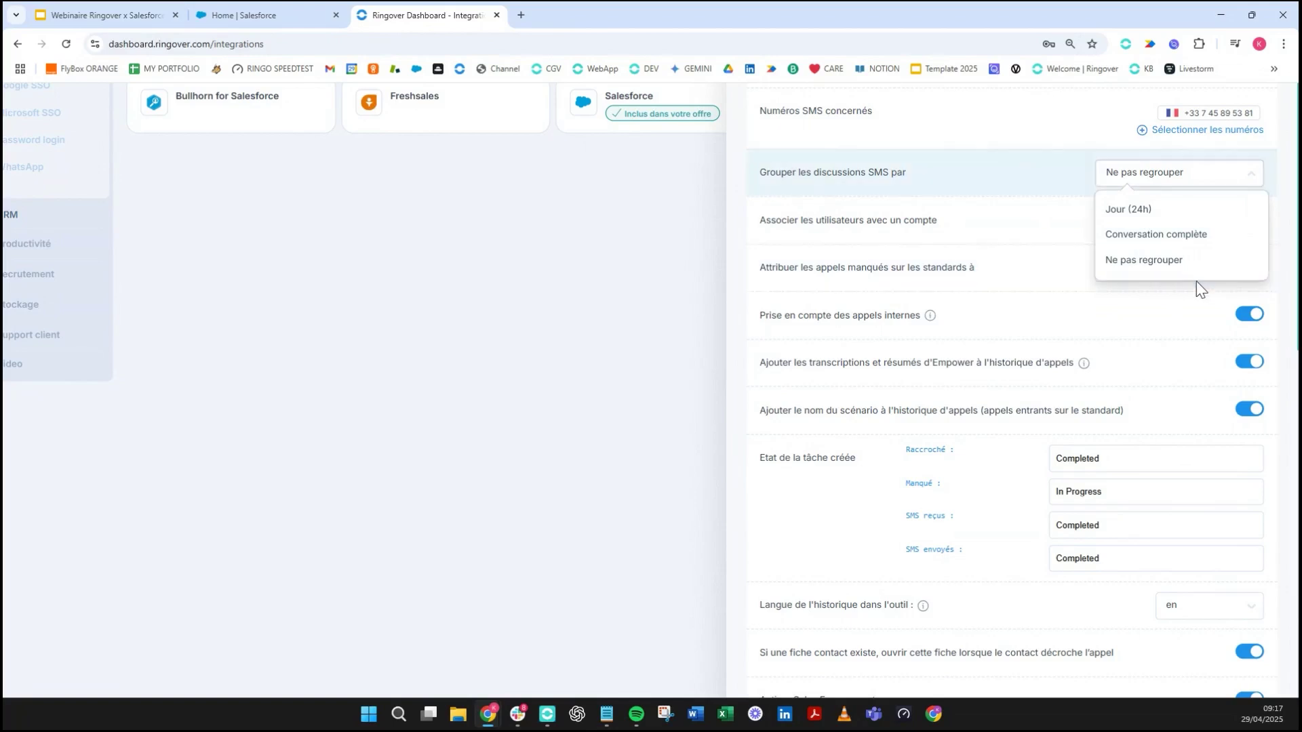
pyautogui.click(1003, 209)
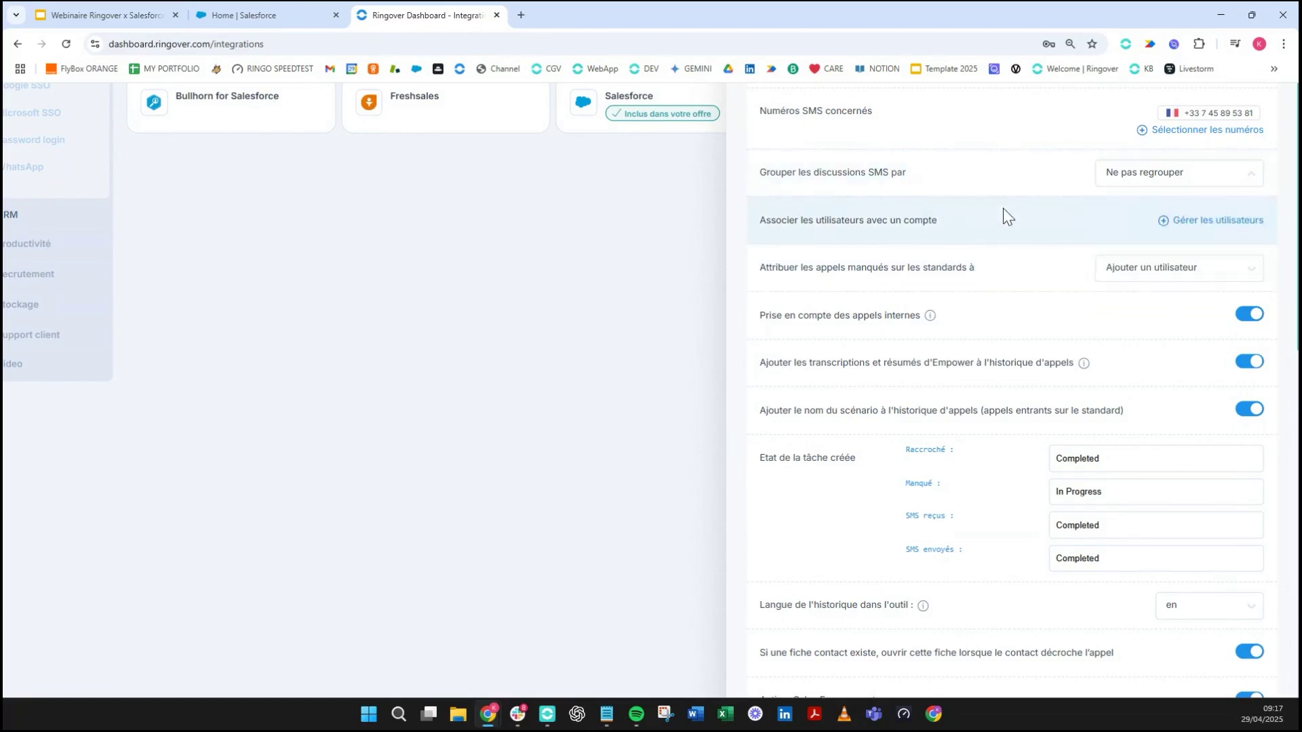
# - Open the Gérer les utilisateurs dialog linking Ringover users to Salesforce accounts
pyautogui.scroll(-1, 1011, 397)
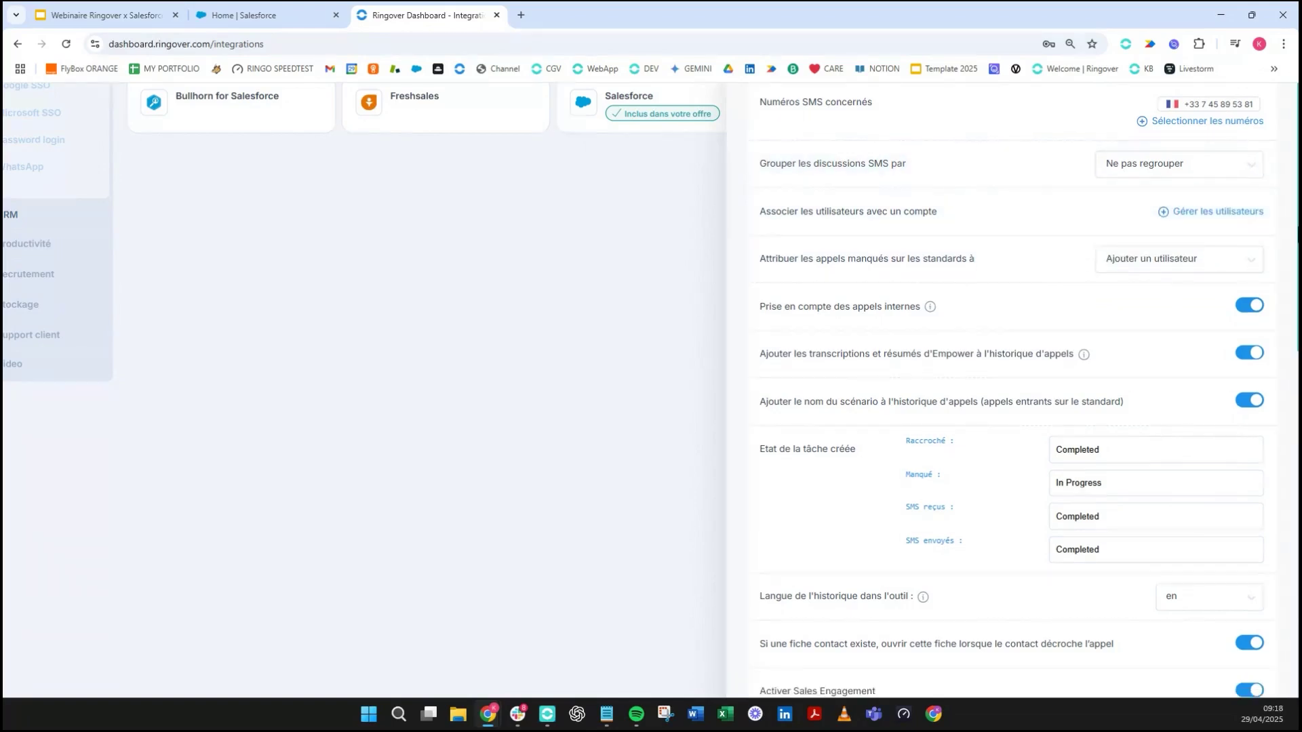
pyautogui.scroll(-1, 1219, 142)
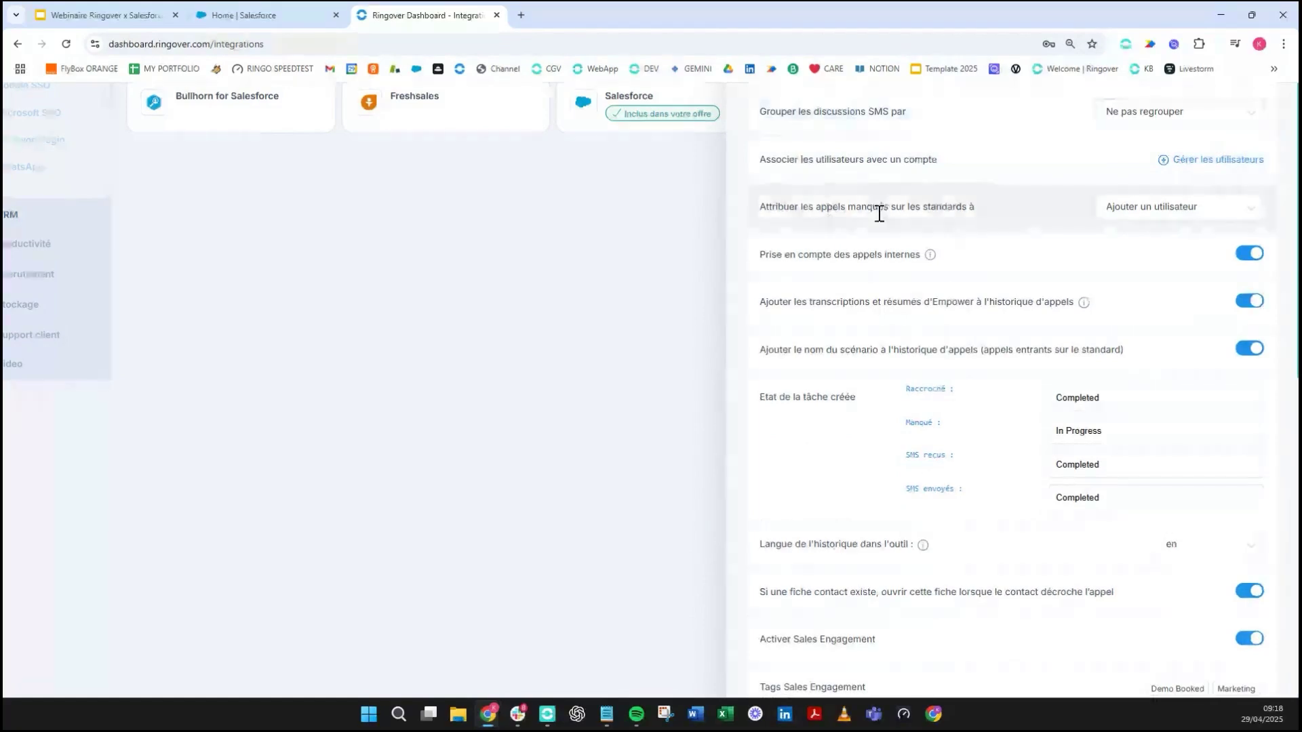
pyautogui.click(1165, 163)
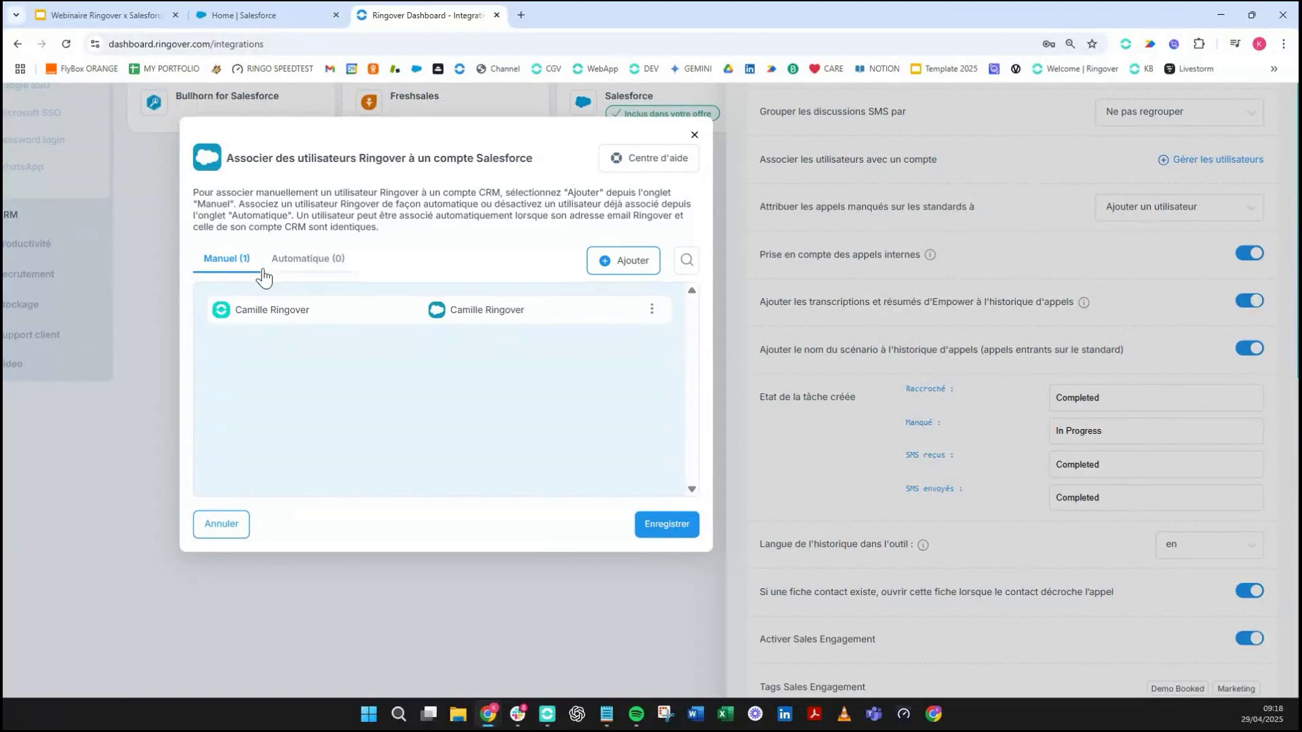
# - Add a new association row and browse the Ringover and Salesforce user lists
pyautogui.click(602, 260)
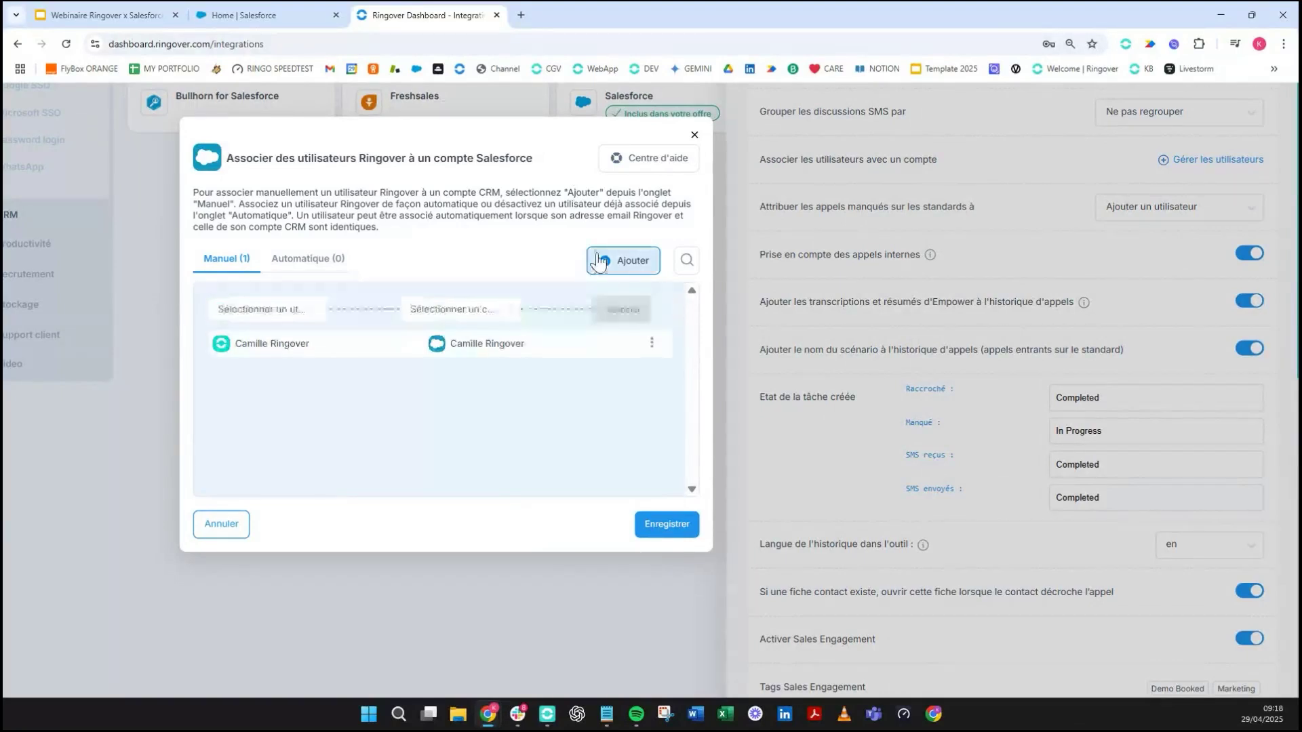
pyautogui.click(308, 311)
pyautogui.click(285, 315)
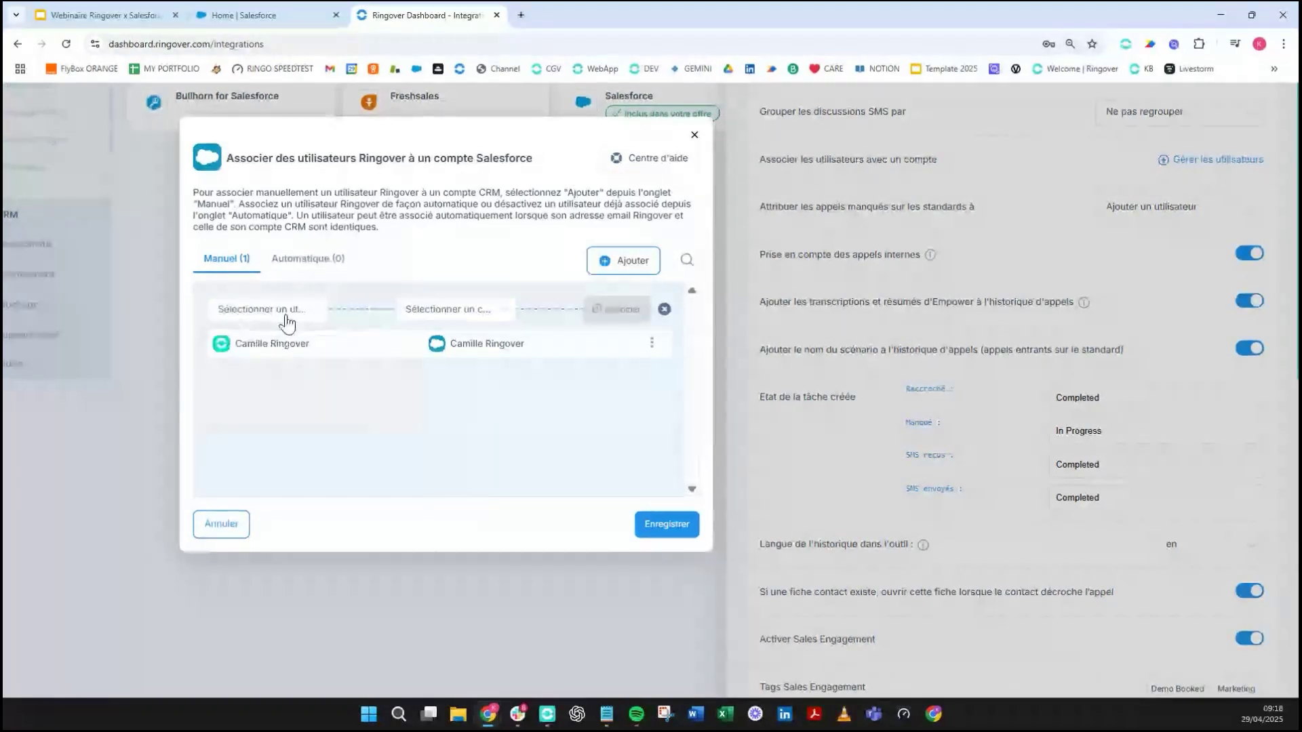
pyautogui.click(413, 313)
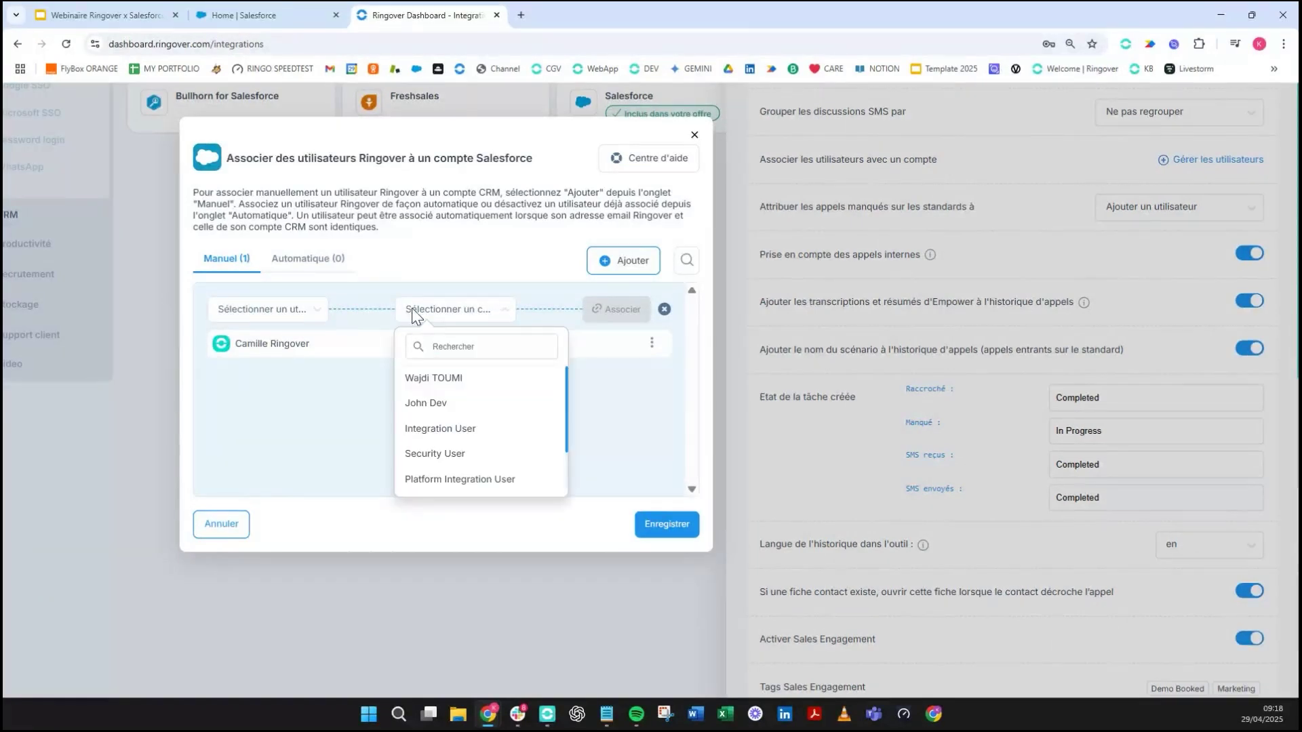
pyautogui.click(316, 405)
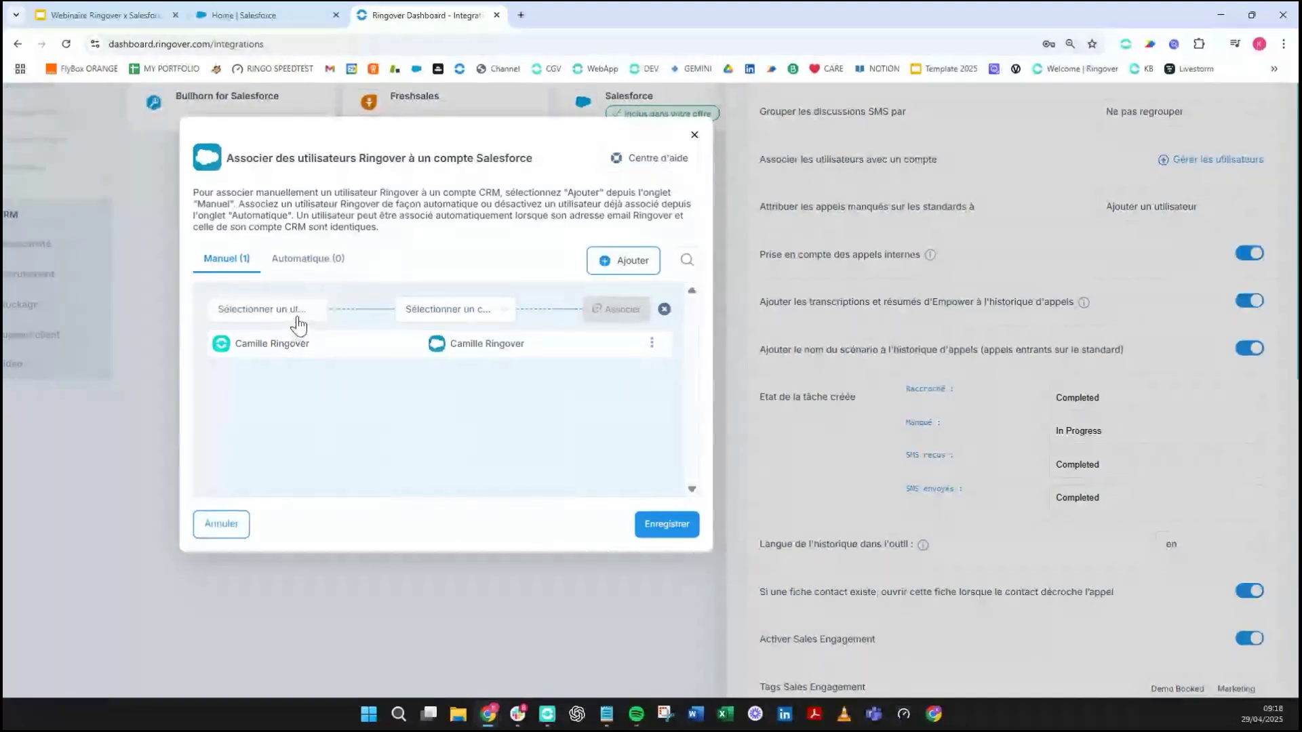
# - Pick a Salesforce user, check the Automatique tab, and close the dialog without saving
pyautogui.click(445, 313)
pyautogui.click(488, 405)
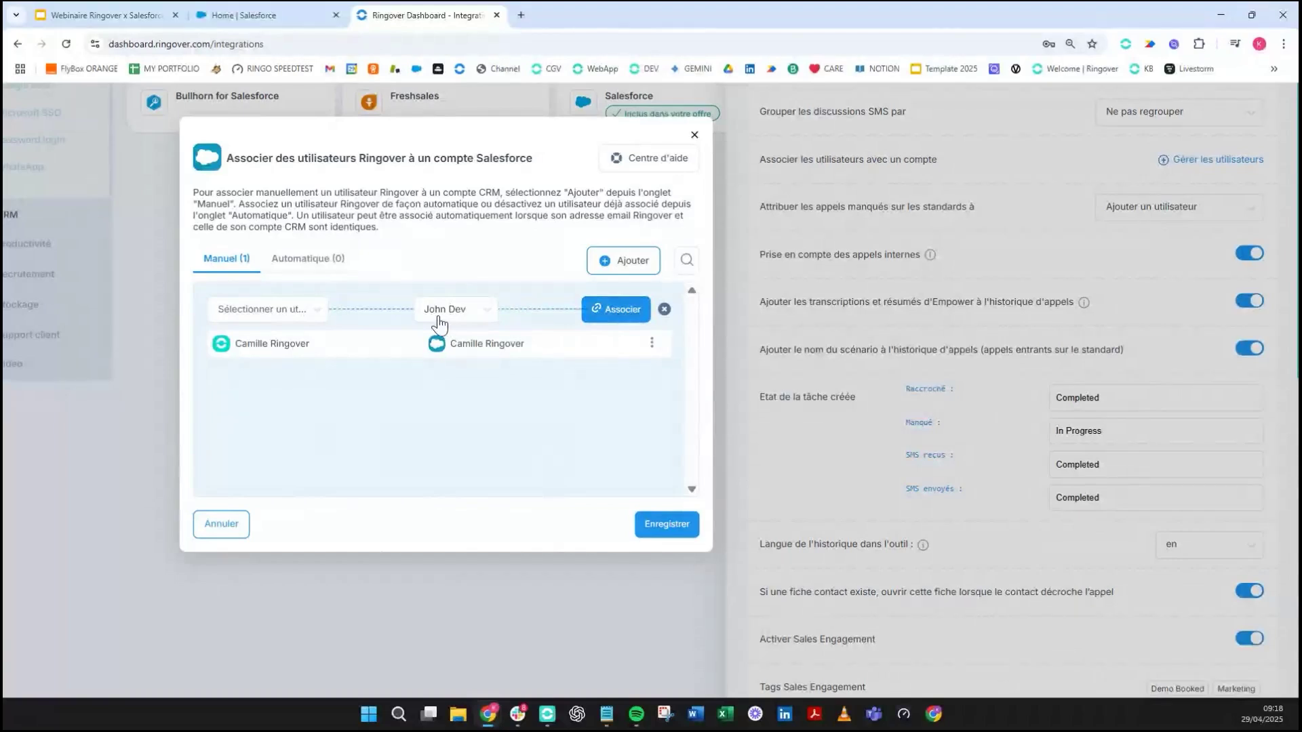
pyautogui.click(329, 268)
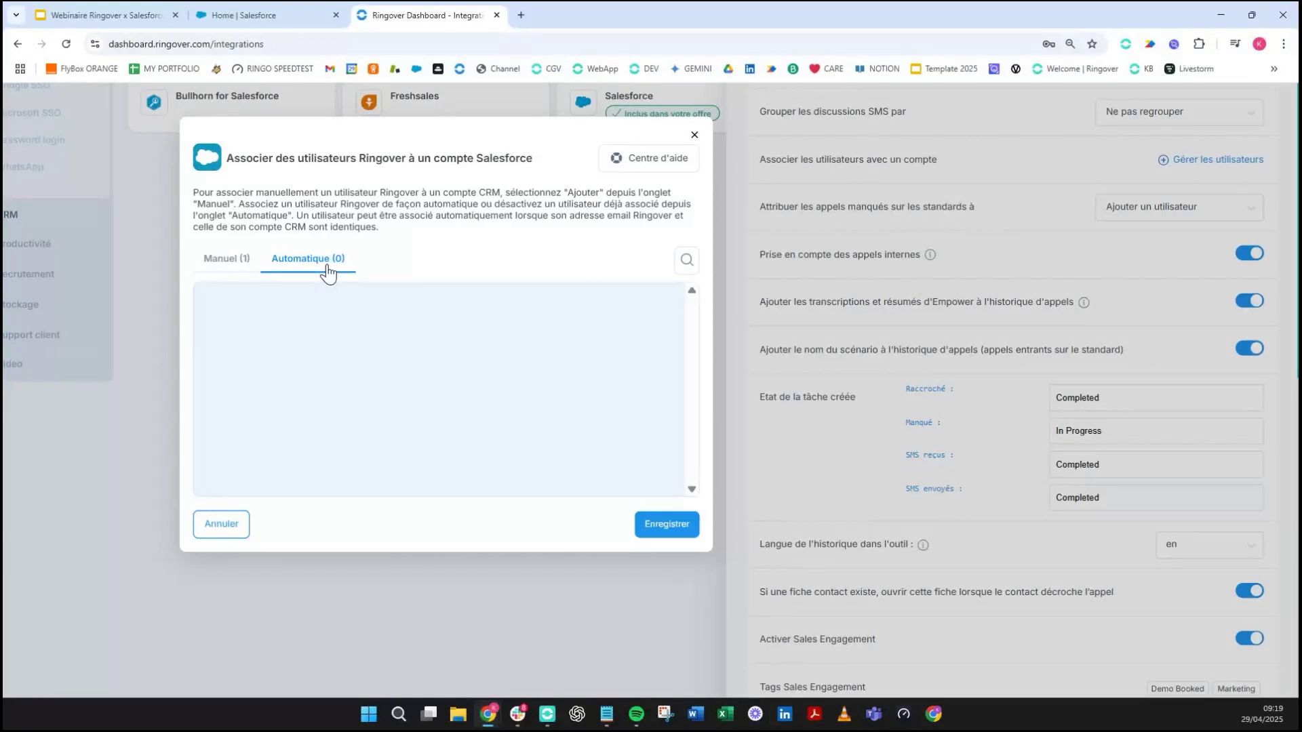
pyautogui.click(694, 135)
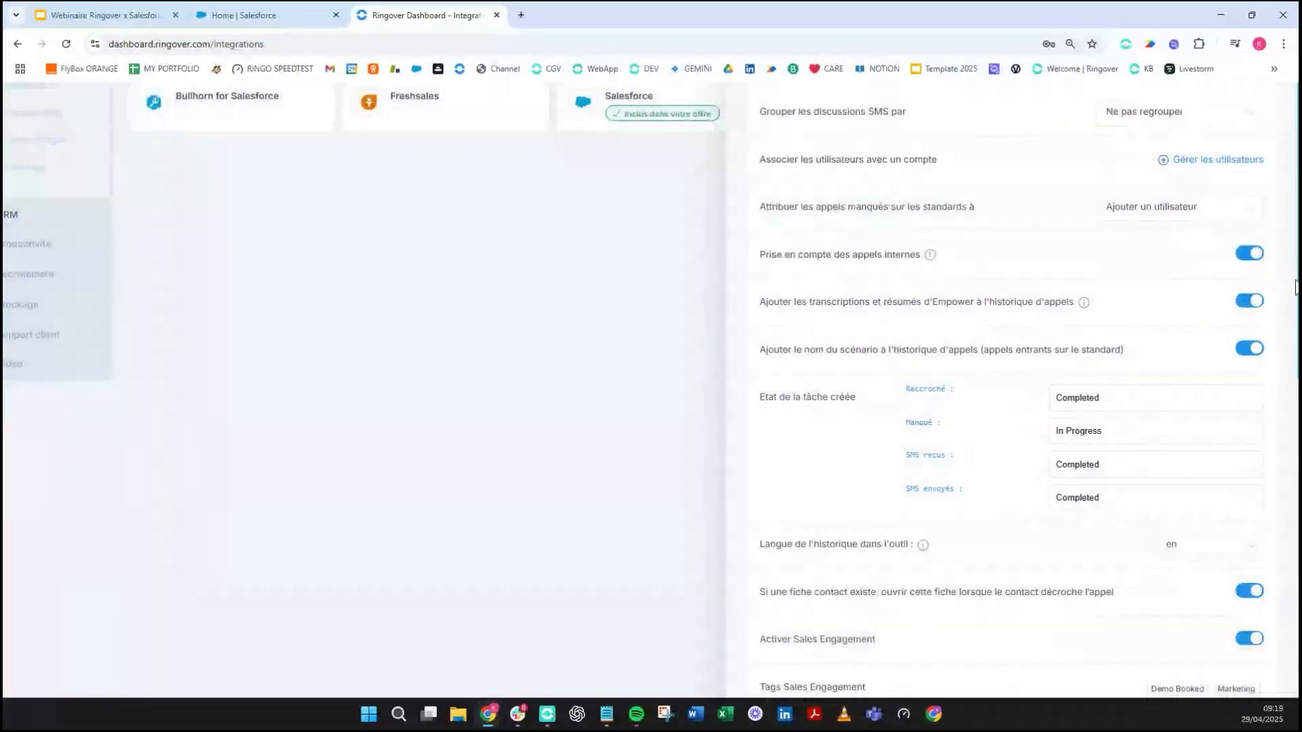
pyautogui.scroll(-3, 1295, 285)
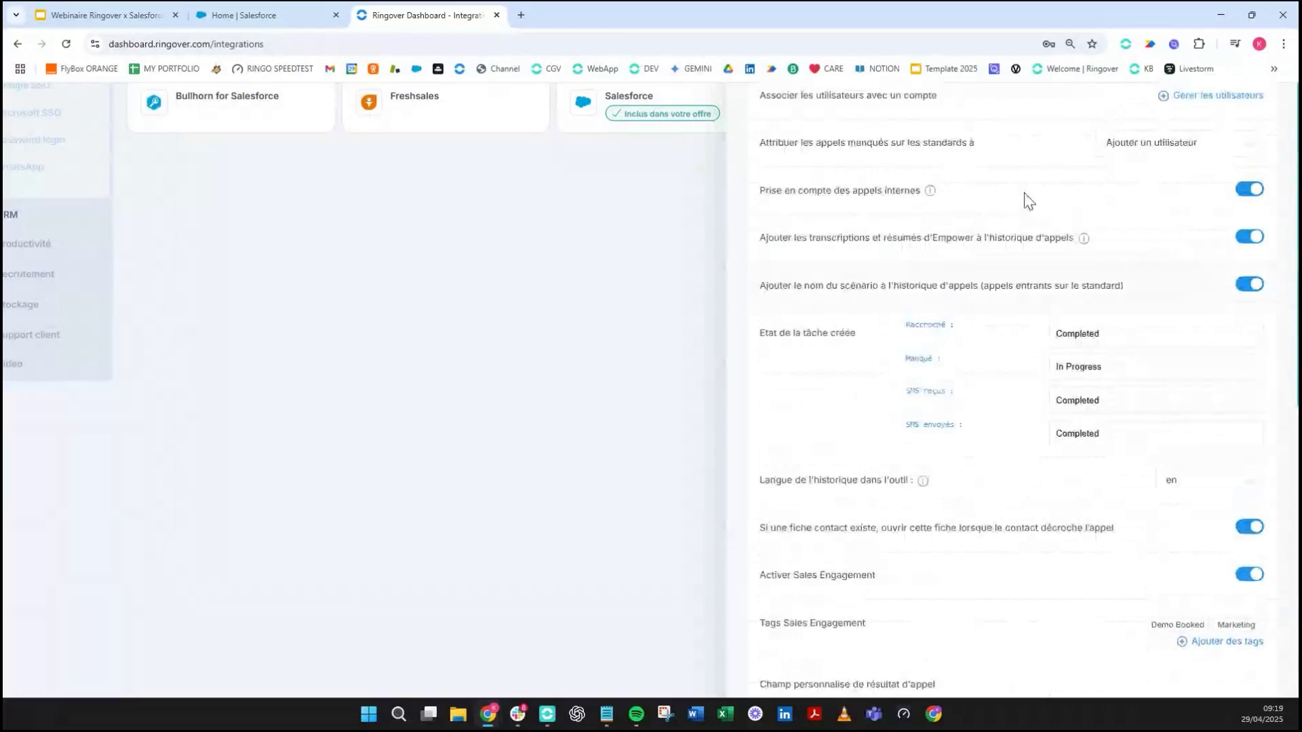
pyautogui.click(1109, 154)
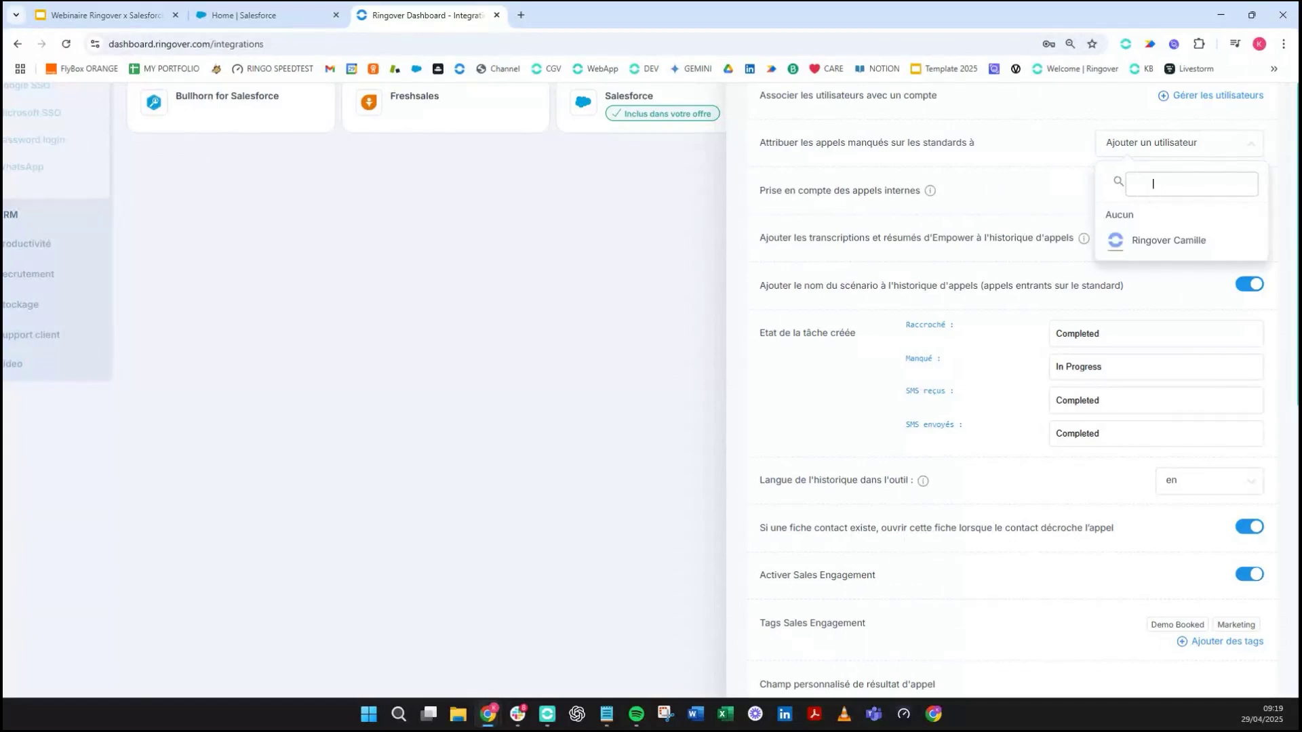
pyautogui.click(869, 237)
pyautogui.scroll(-1, 875, 234)
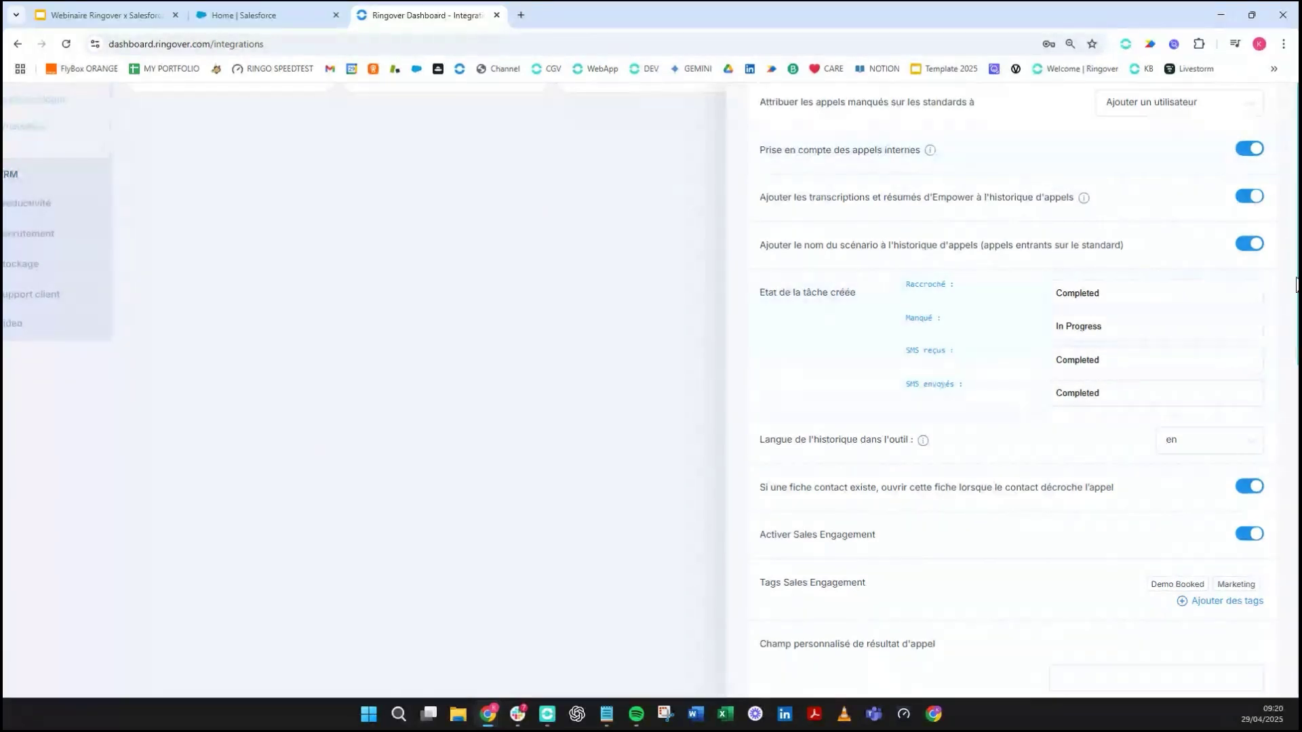
pyautogui.scroll(-1, 1099, 224)
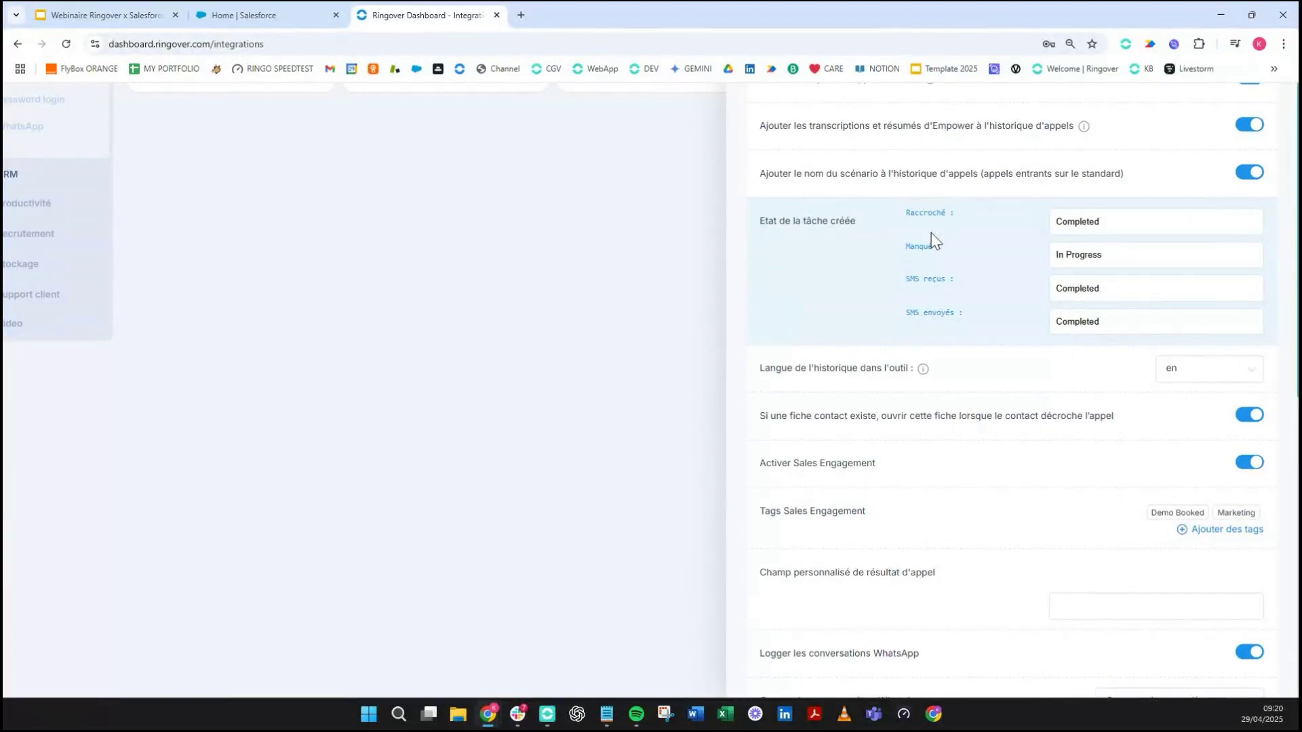
pyautogui.click(1116, 247)
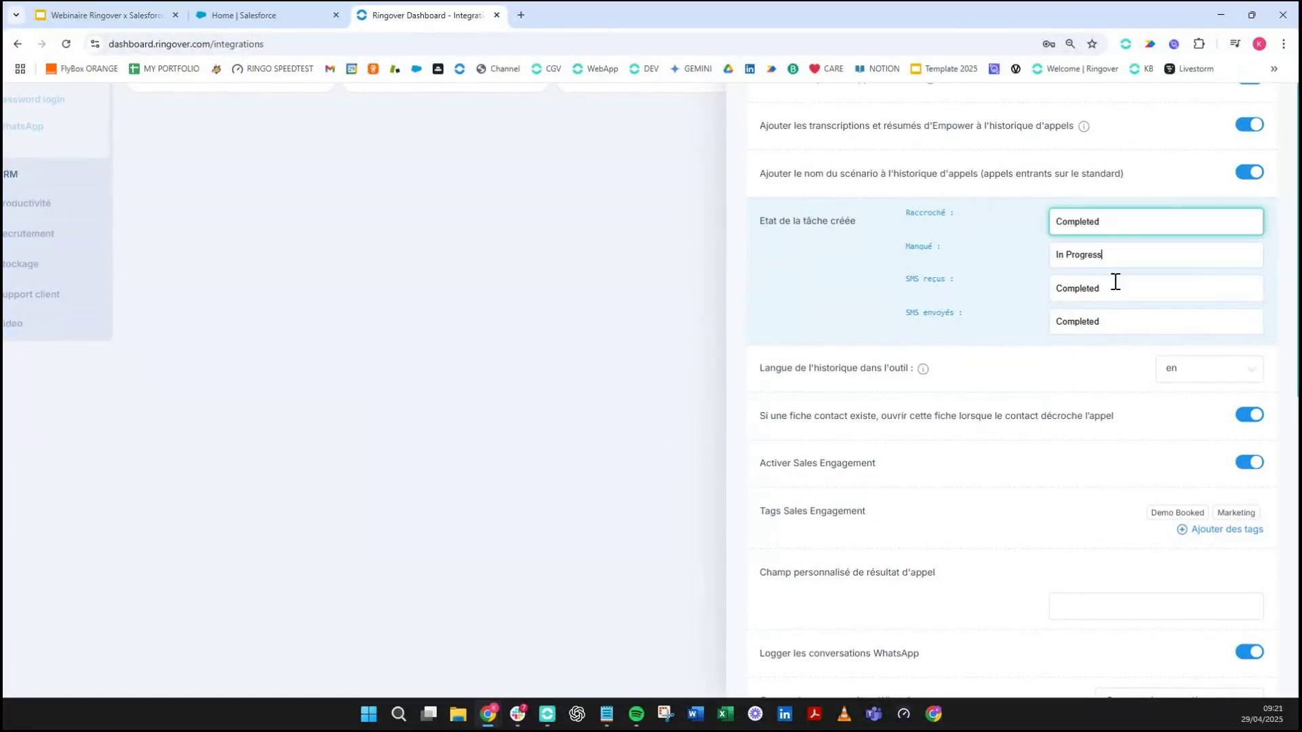
pyautogui.scroll(3, 1127, 276)
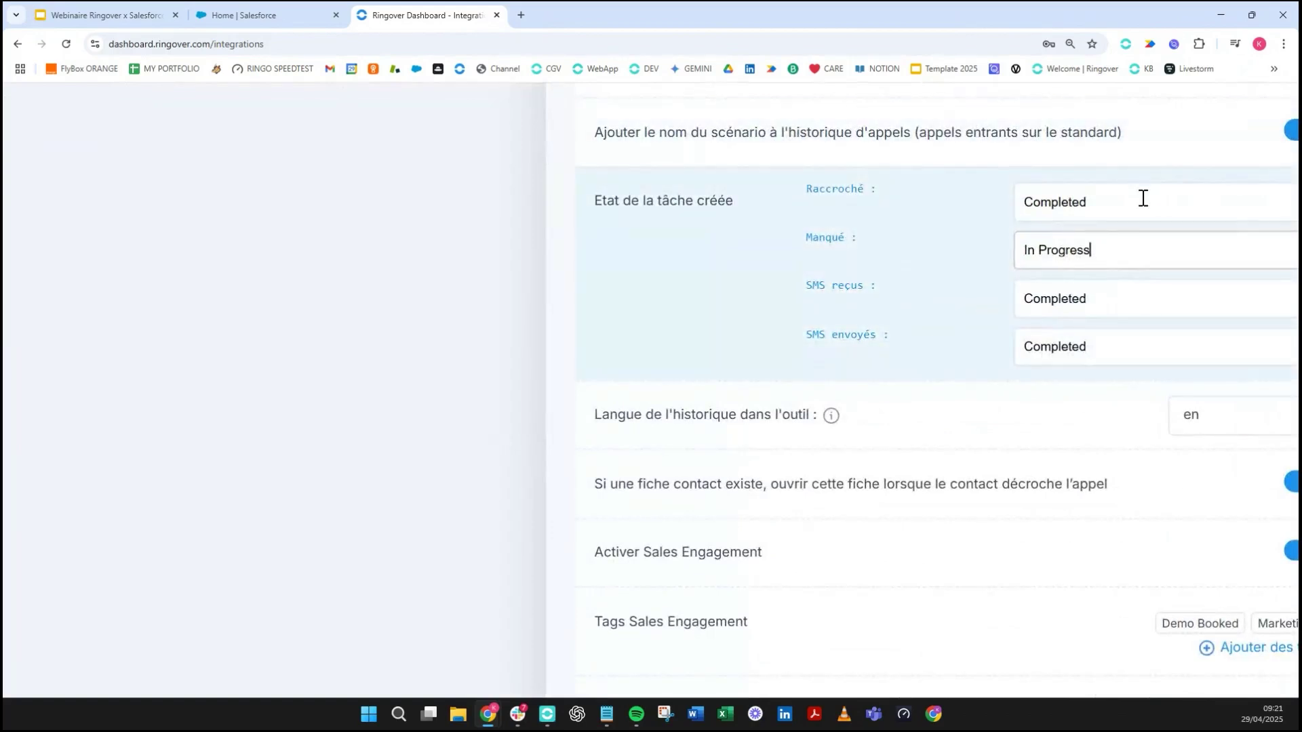
pyautogui.hscroll(1, 908, 277)
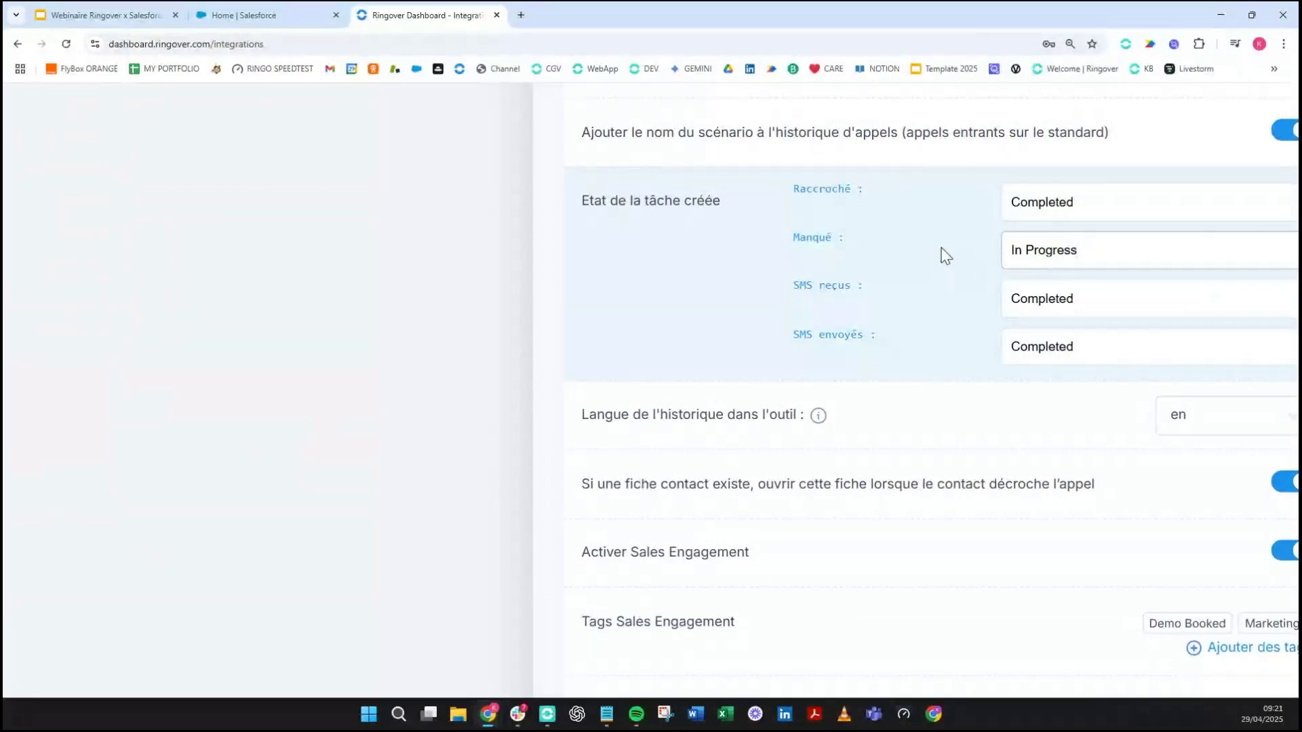
pyautogui.hscroll(1, 946, 257)
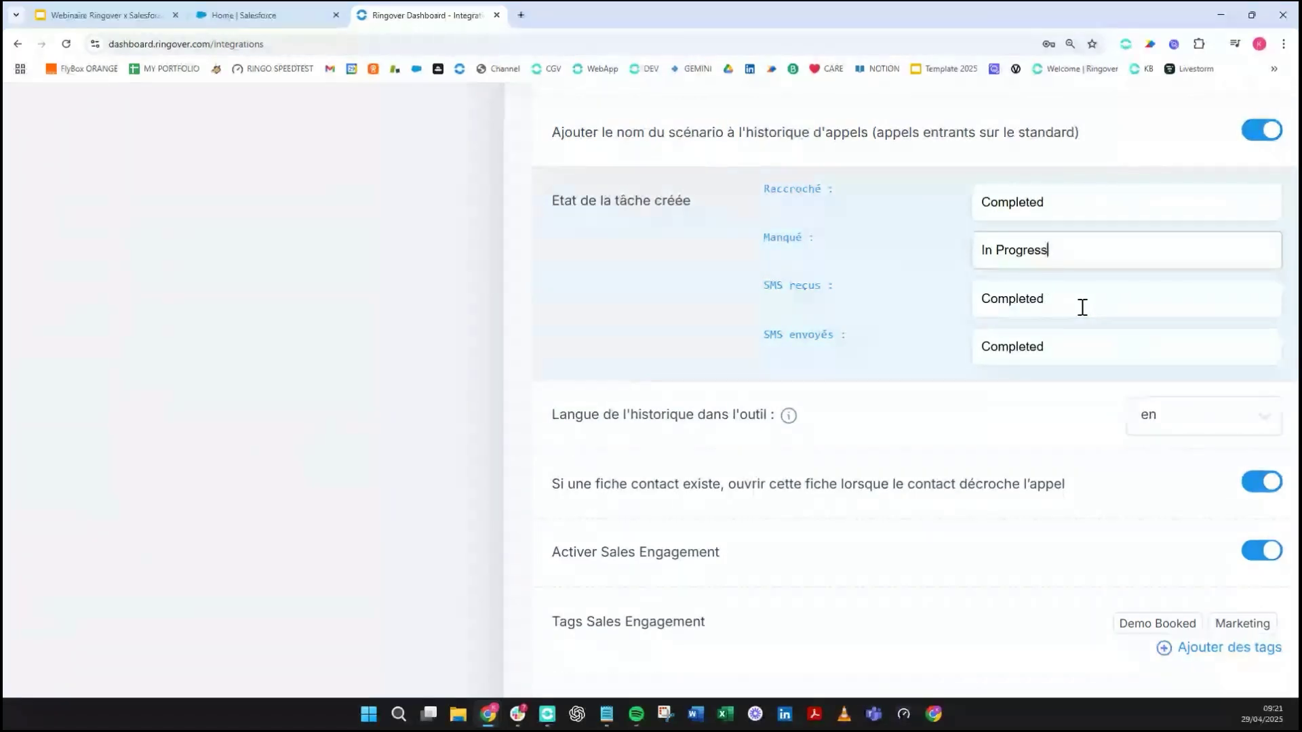
pyautogui.scroll(-2, 917, 417)
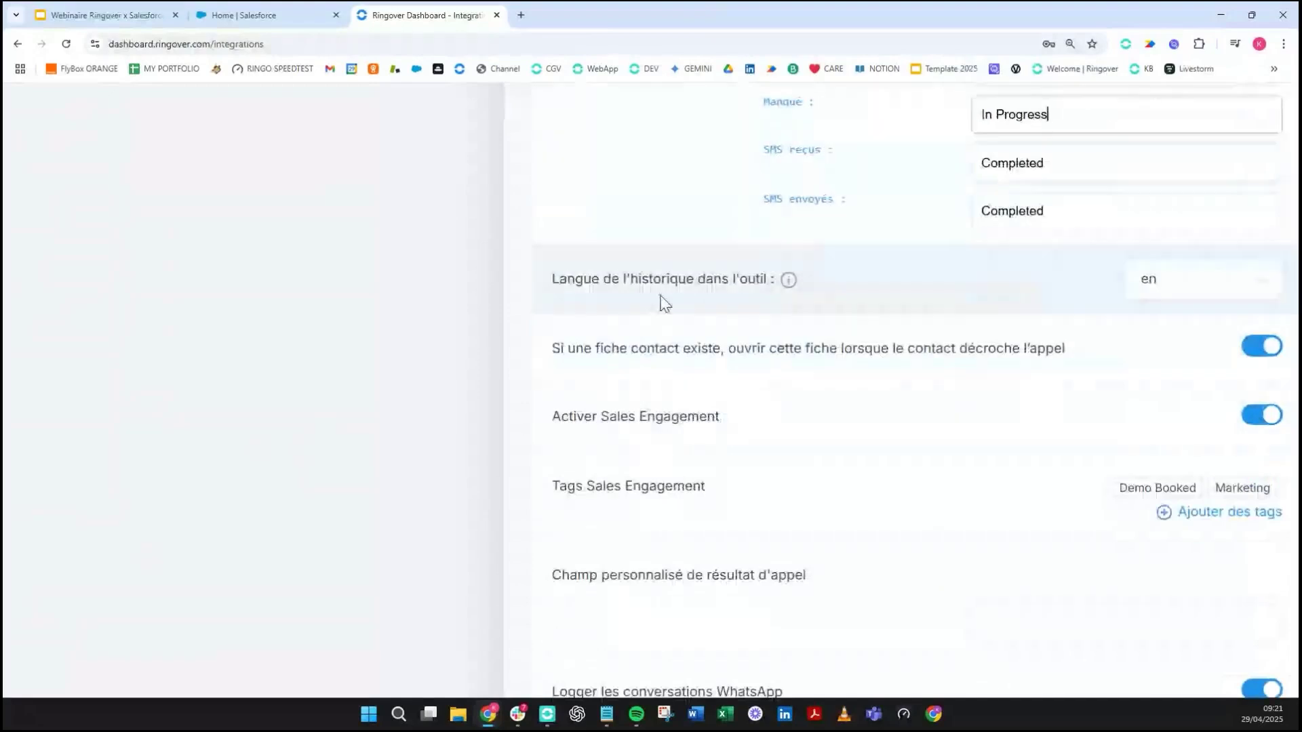
# - Choose fr in the 'Langue de l'historique dans l'outil' dropdown
pyautogui.click(1227, 277)
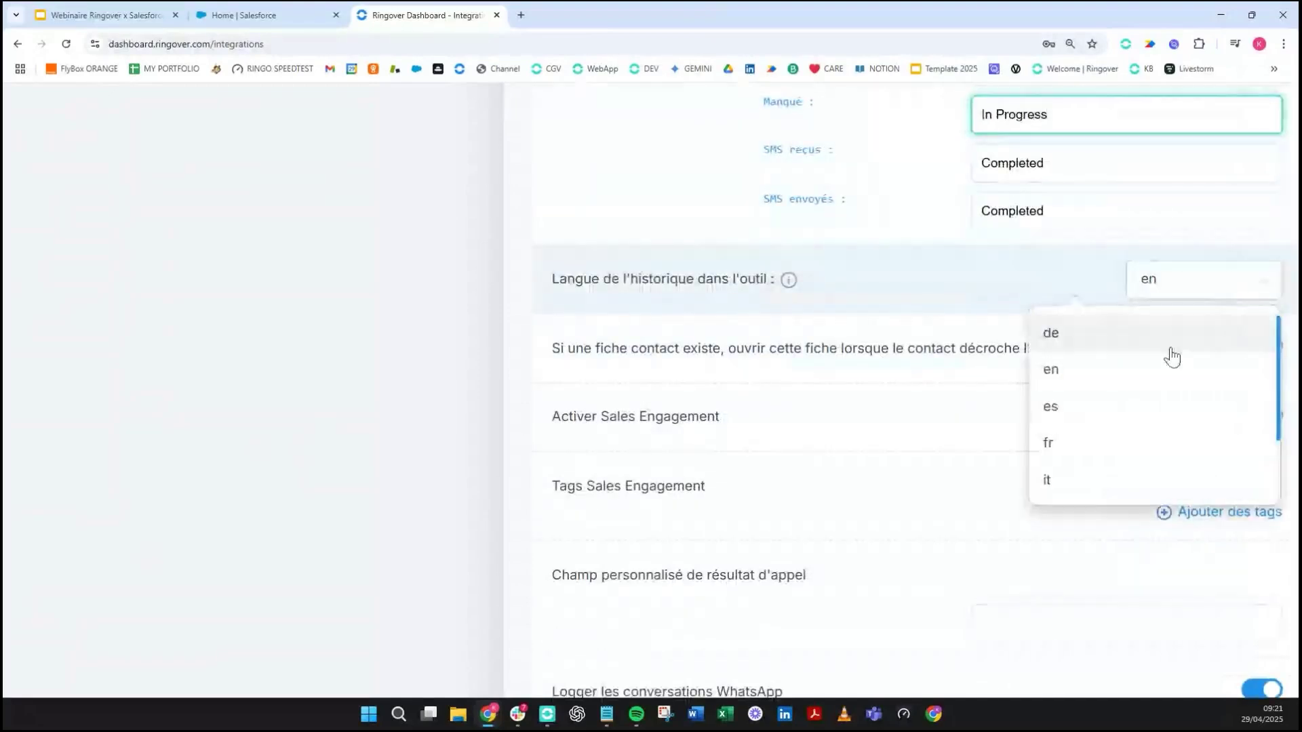
pyautogui.click(1082, 443)
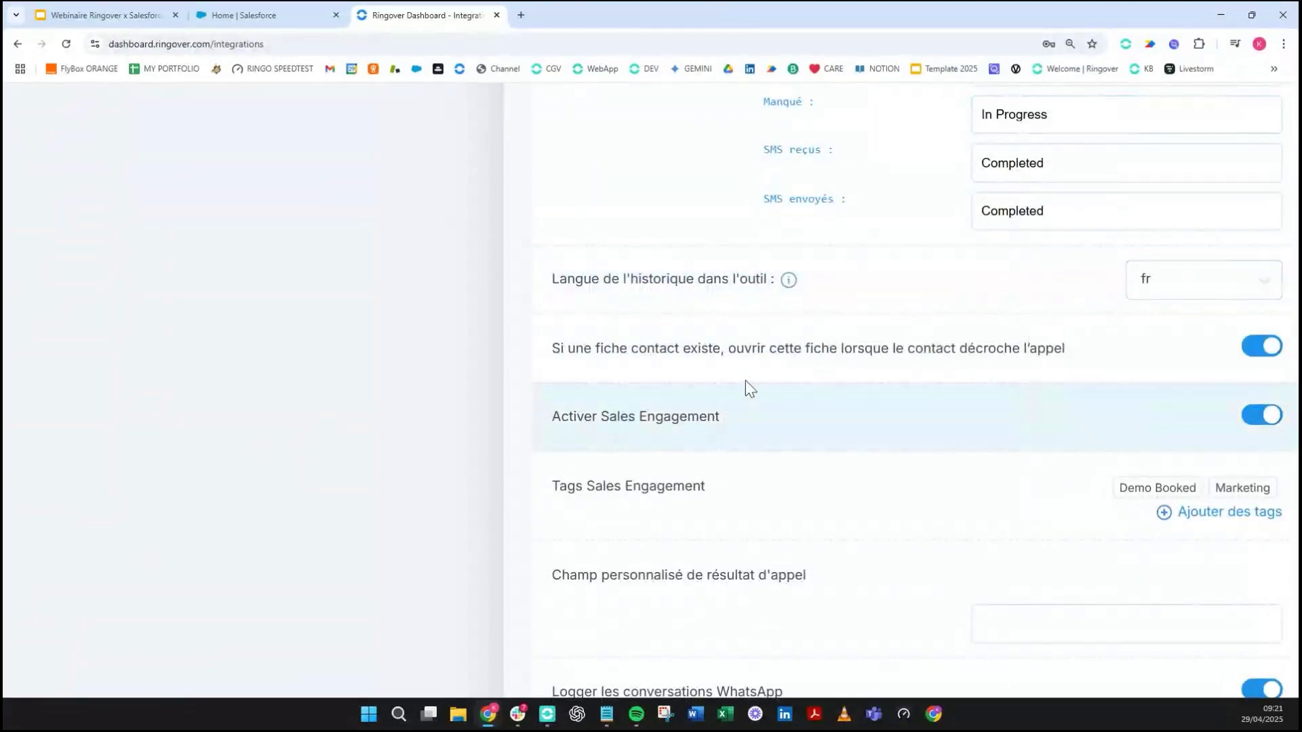
pyautogui.scroll(-1, 744, 380)
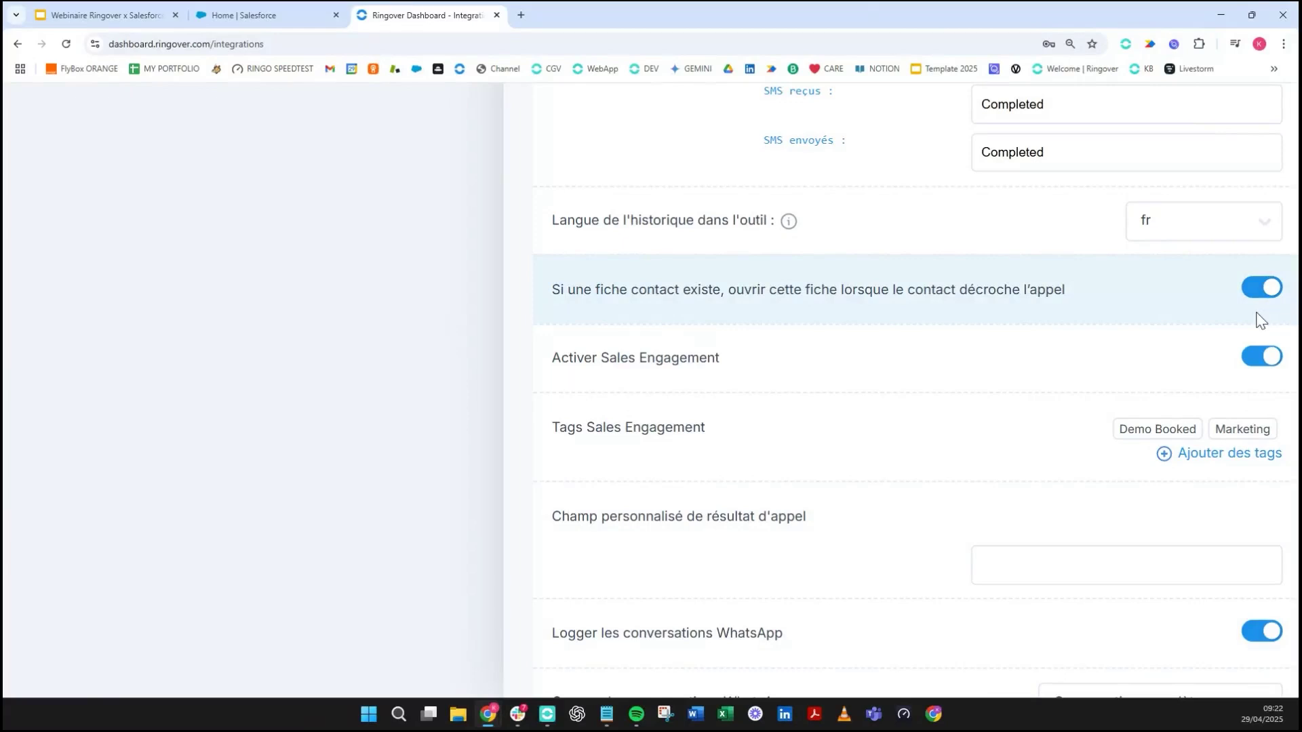
pyautogui.scroll(1, 947, 343)
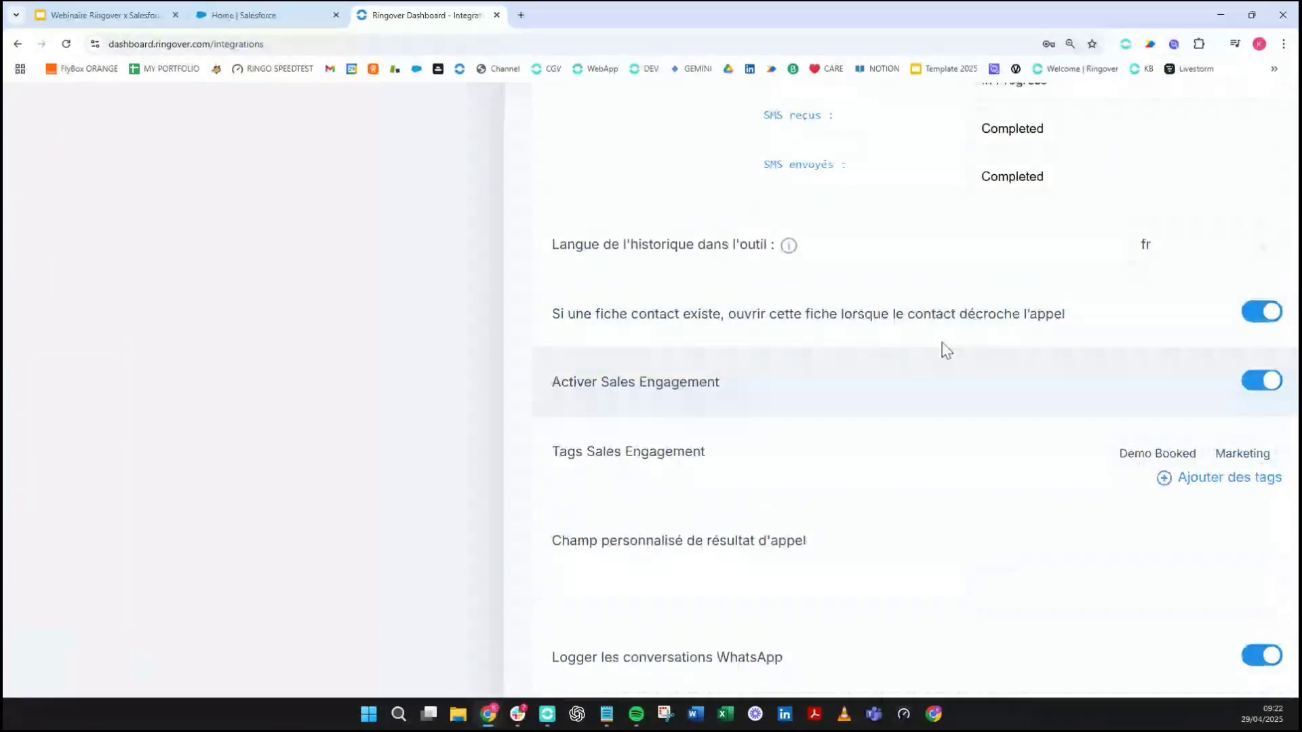
pyautogui.scroll(-1, 947, 349)
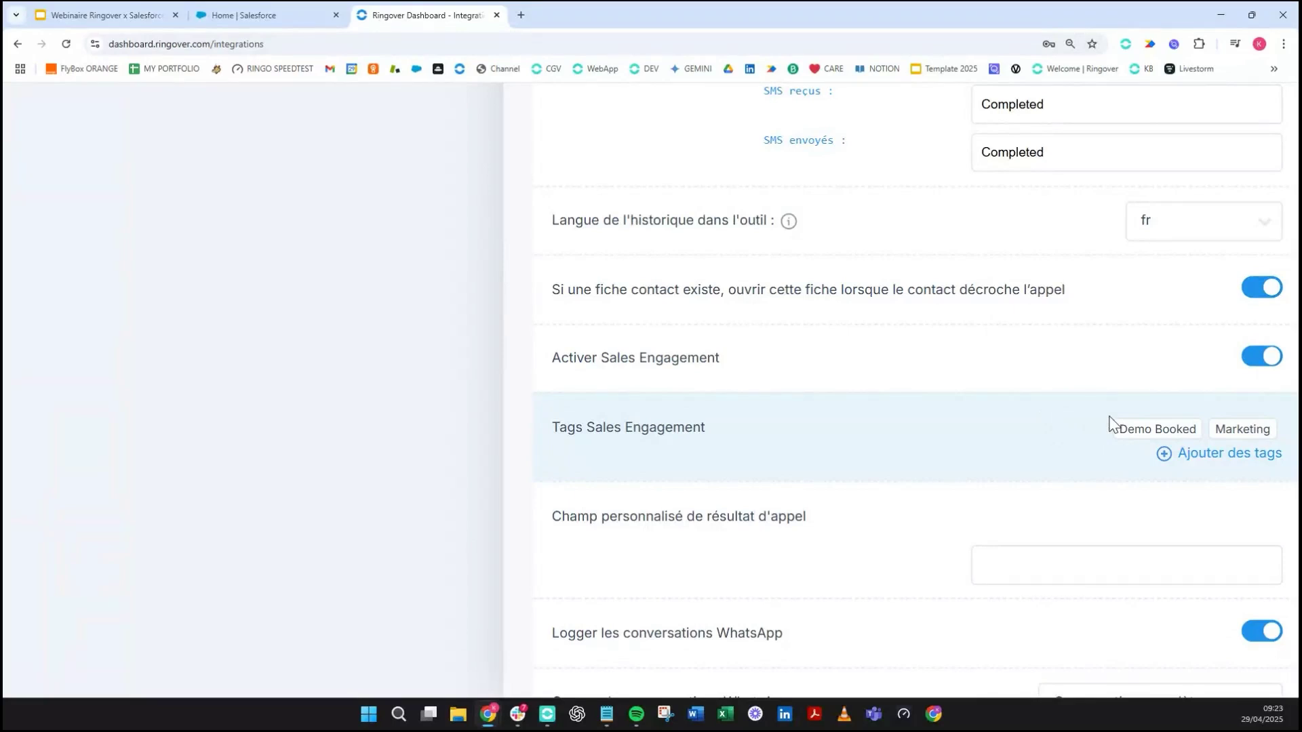
pyautogui.tripleClick(703, 419)
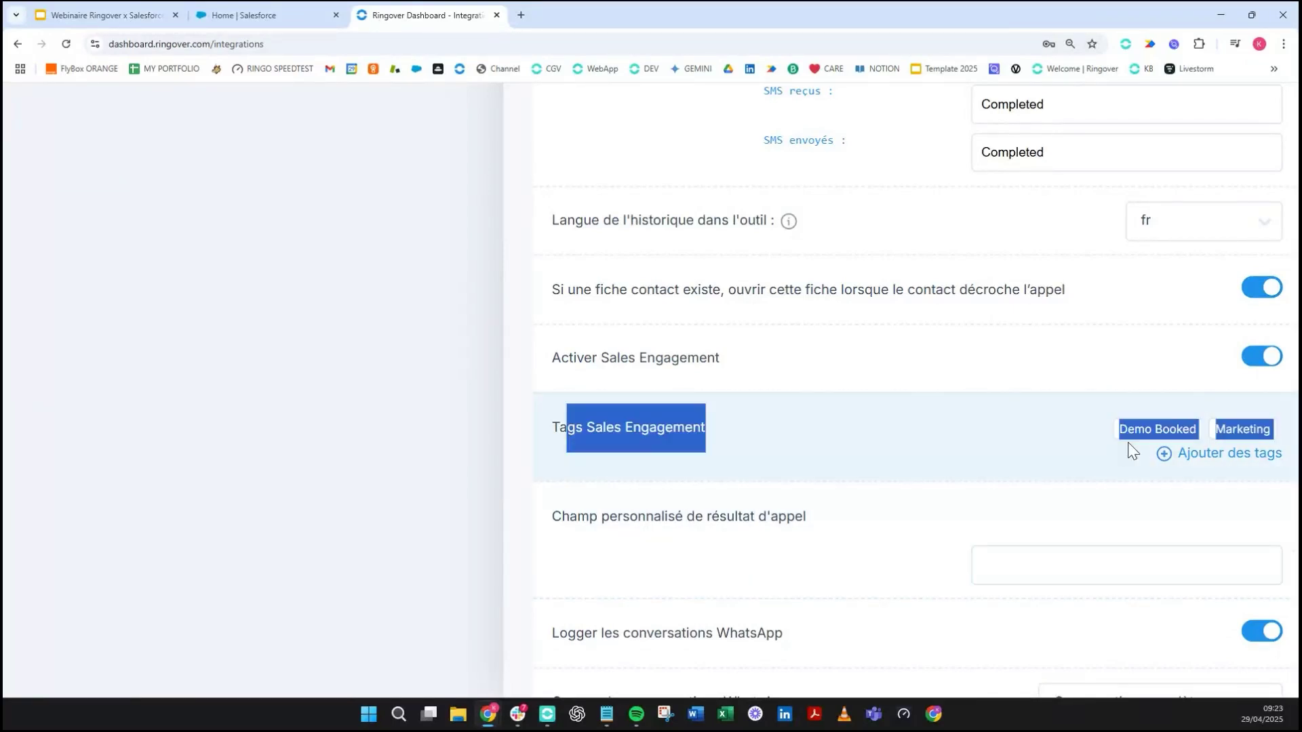
pyautogui.click(804, 445)
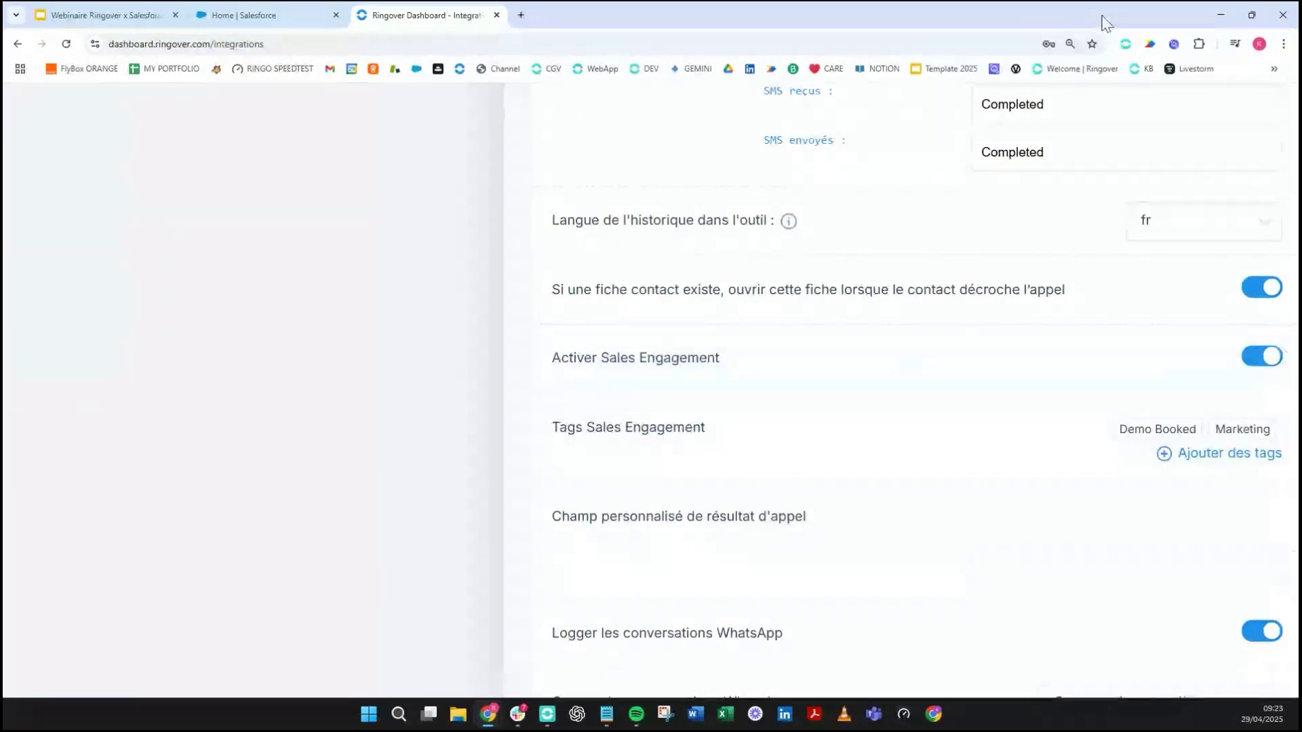
pyautogui.moveTo(1096, 23); pyautogui.dragTo(1095, 5)
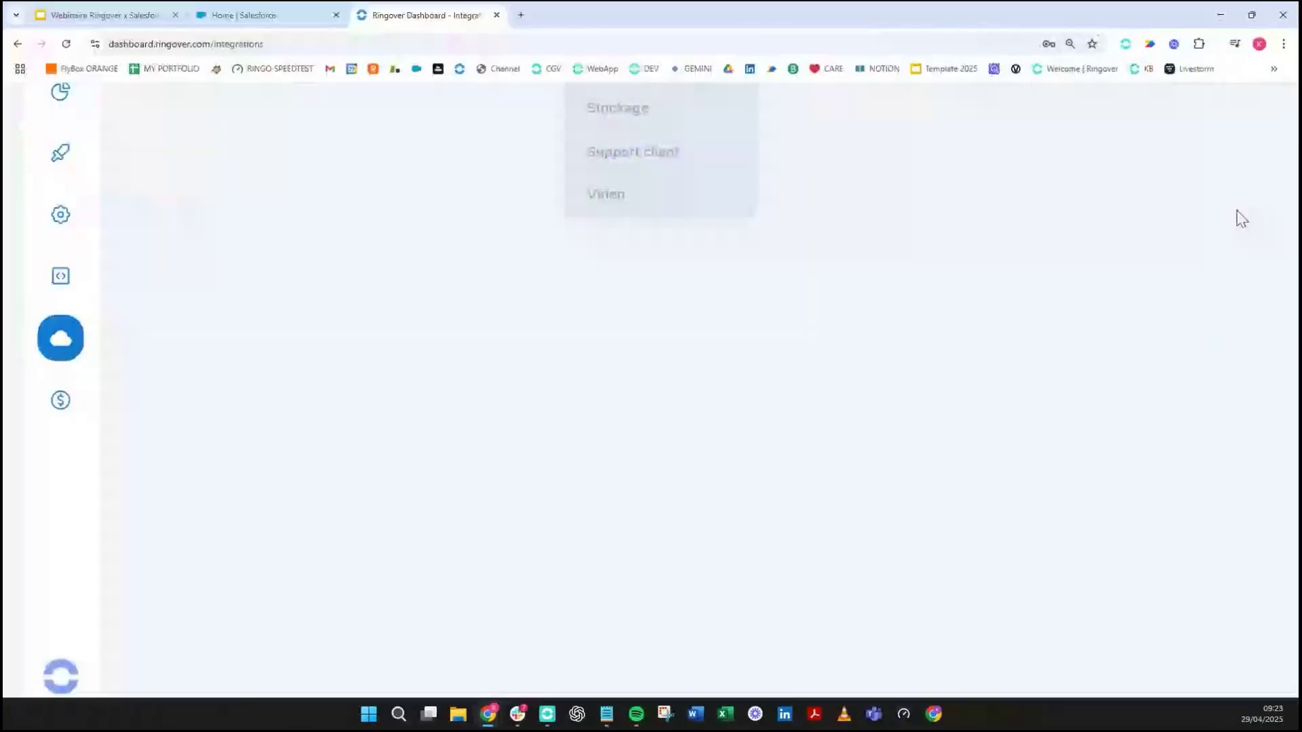
pyautogui.hscroll(7, 943, 250)
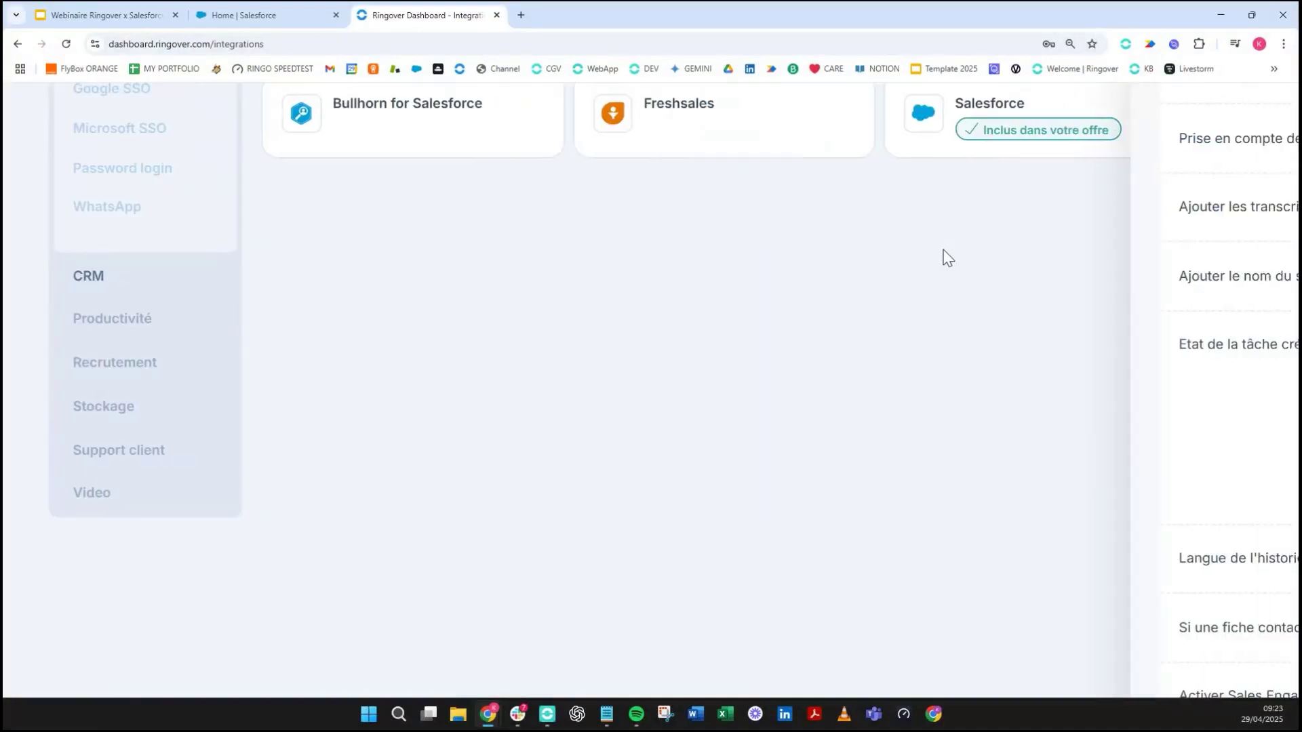
pyautogui.scroll(2, 943, 250)
pyautogui.hscroll(9, 1164, 282)
pyautogui.scroll(-2, 935, 477)
pyautogui.scroll(-5, 939, 483)
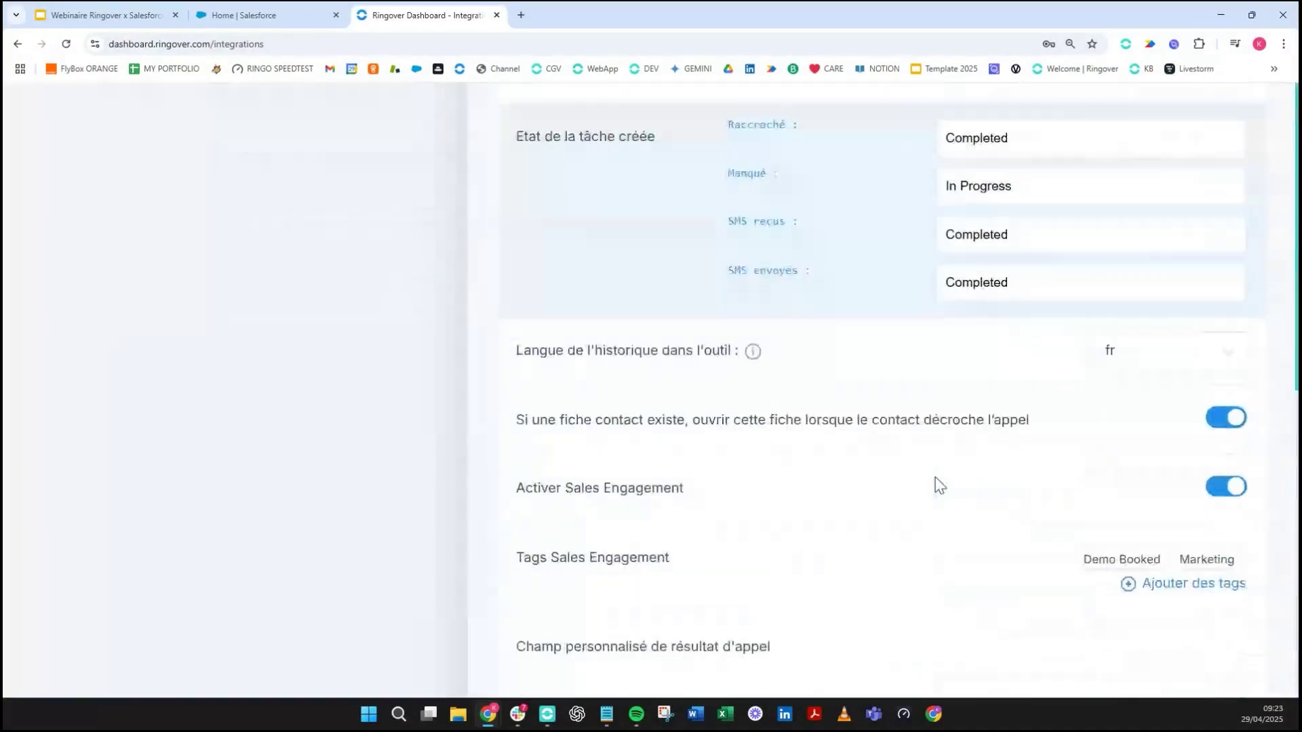
pyautogui.scroll(-5, 929, 475)
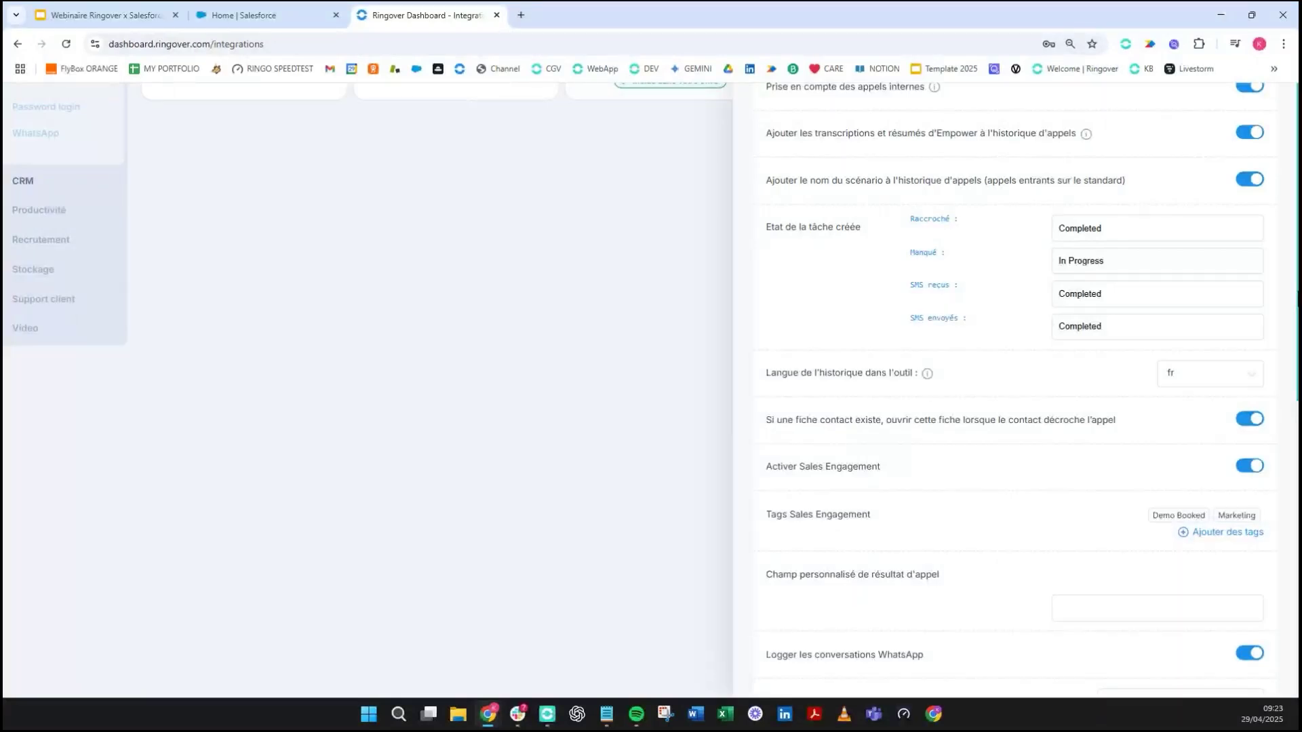
pyautogui.scroll(-3, 1048, 486)
pyautogui.scroll(-1, 921, 387)
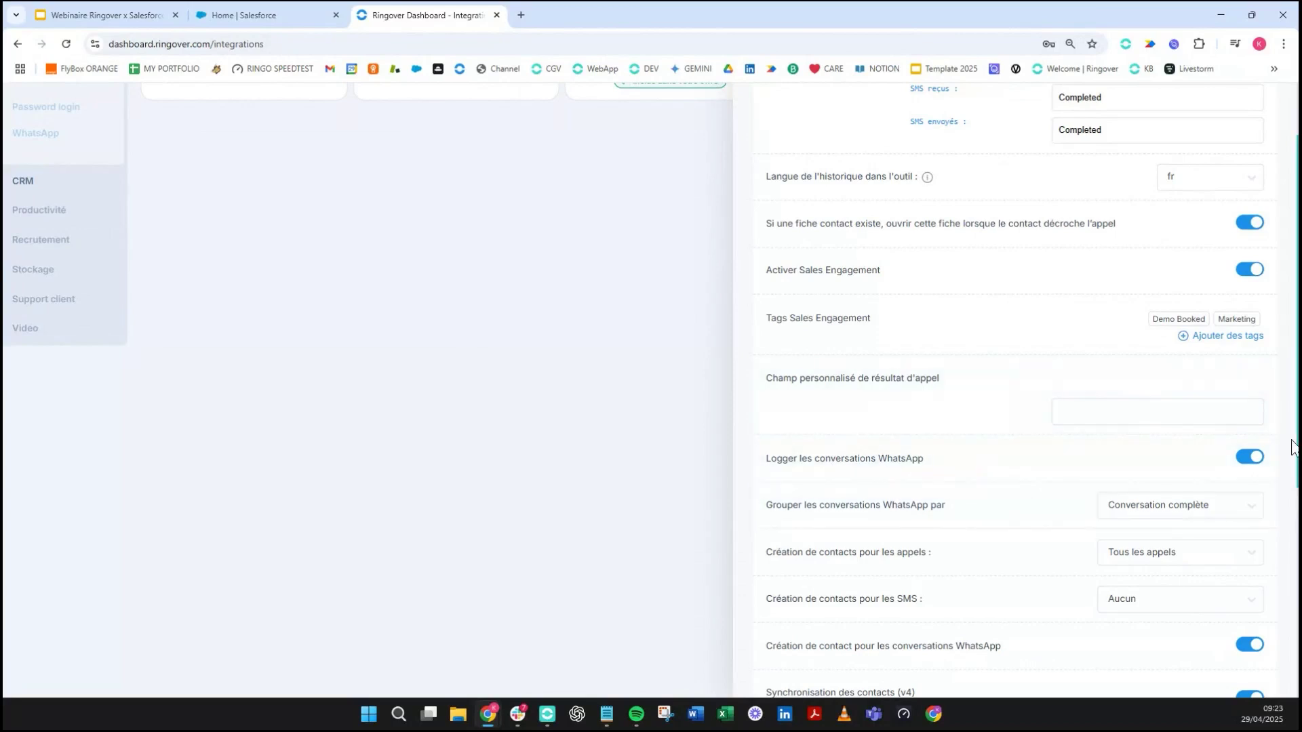
pyautogui.scroll(-1, 1279, 450)
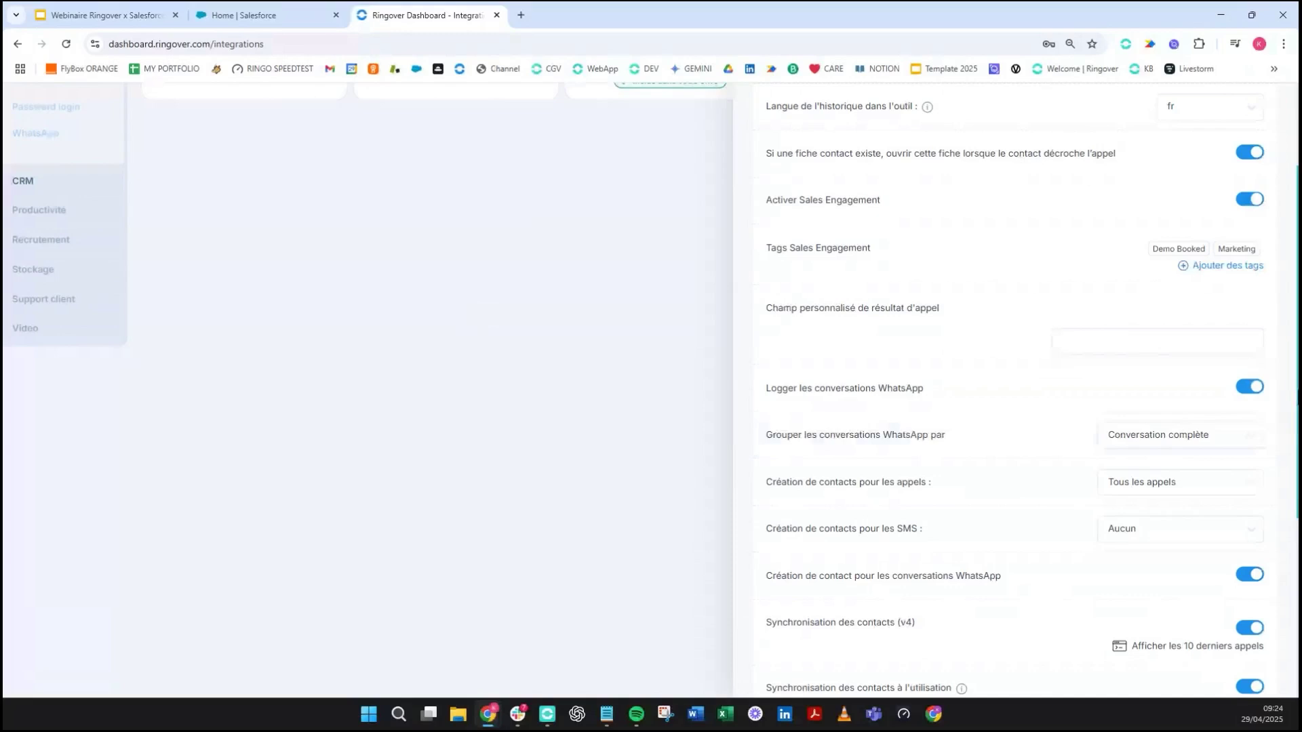
# - Check the WhatsApp conversation grouping options, keeping Conversation complète
pyautogui.scroll(-1, 1015, 392)
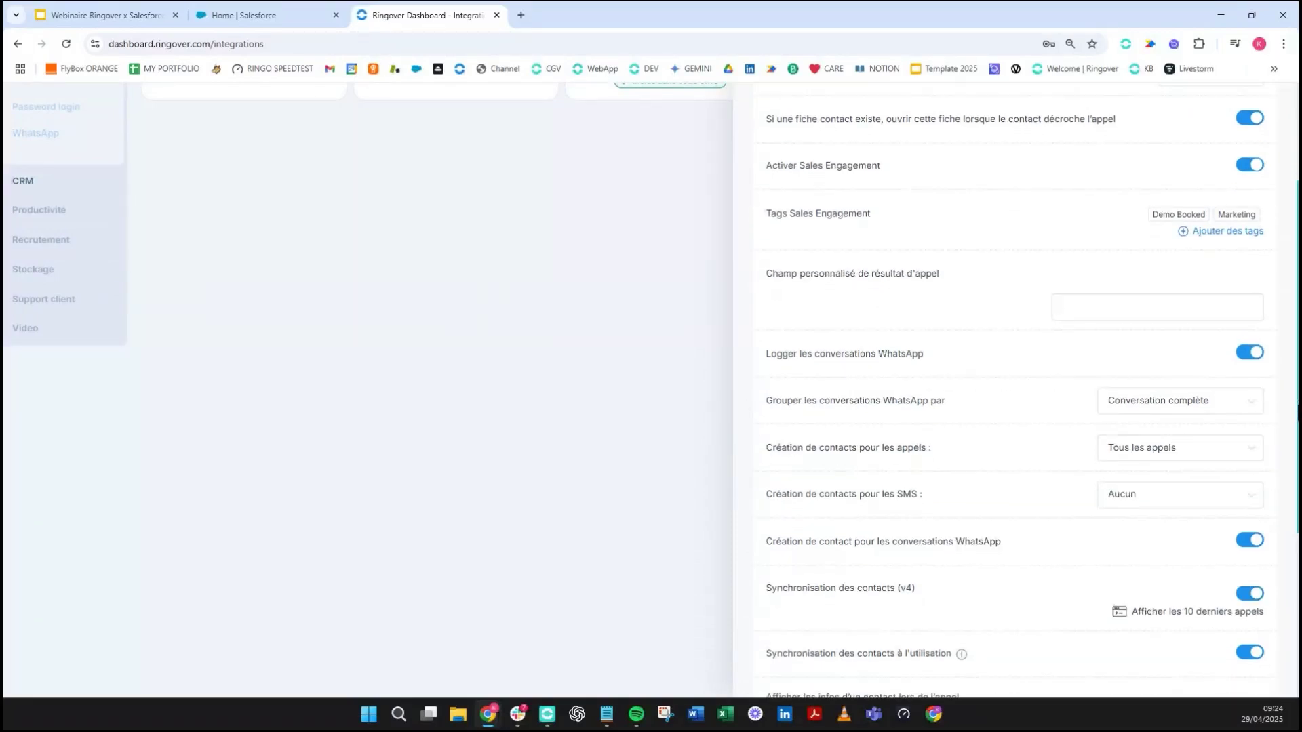
pyautogui.scroll(-2, 1015, 391)
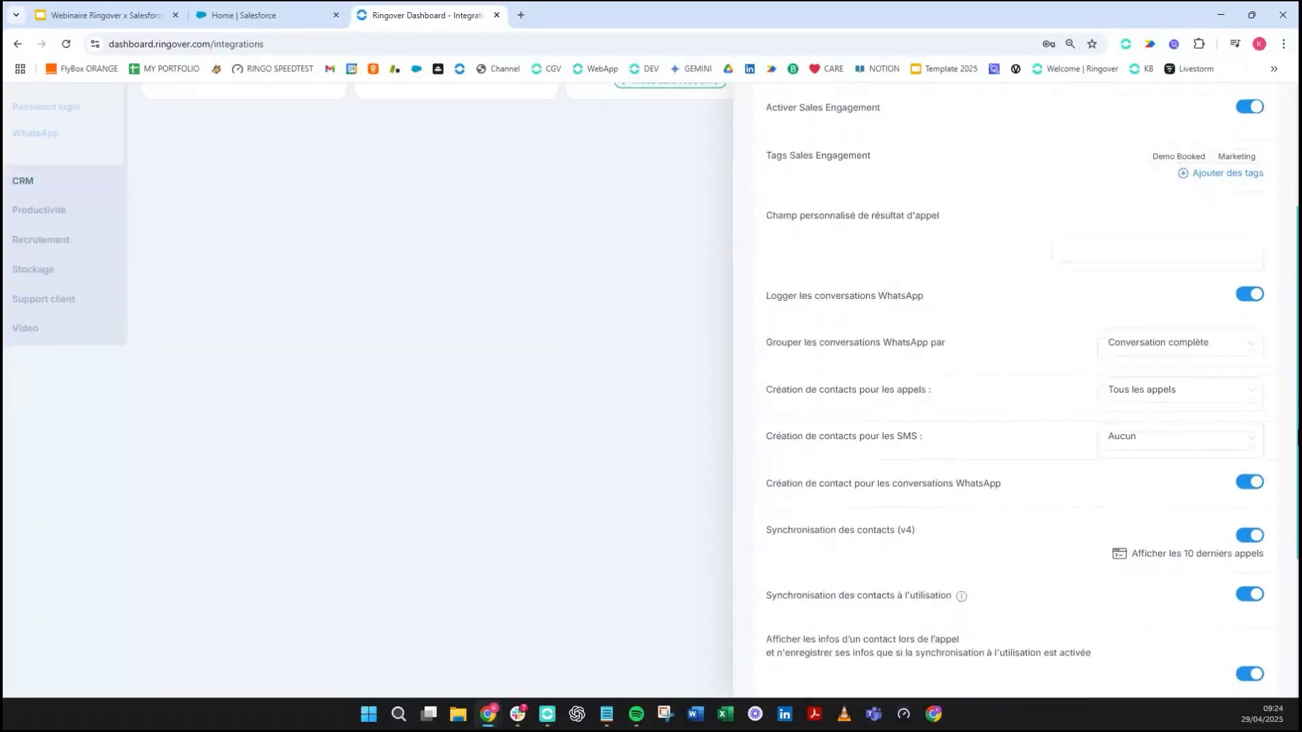
pyautogui.scroll(-5, 890, 214)
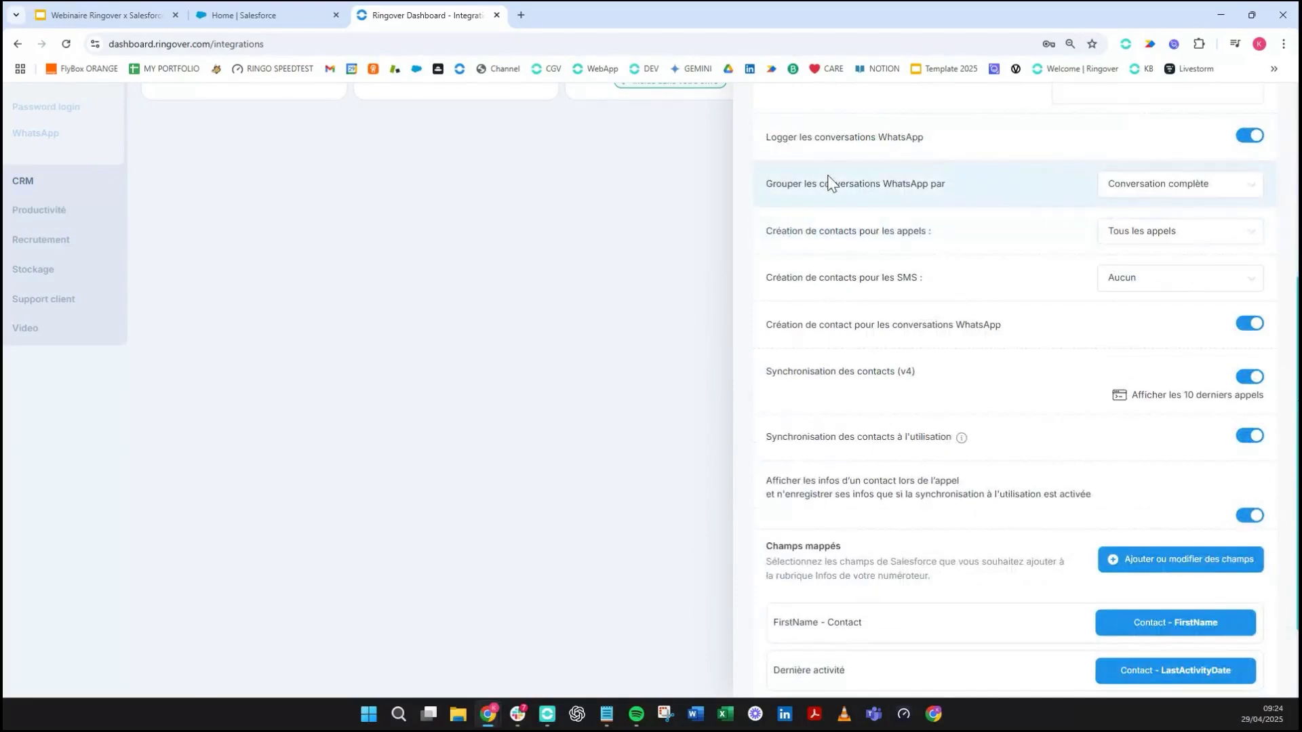
pyautogui.click(1118, 189)
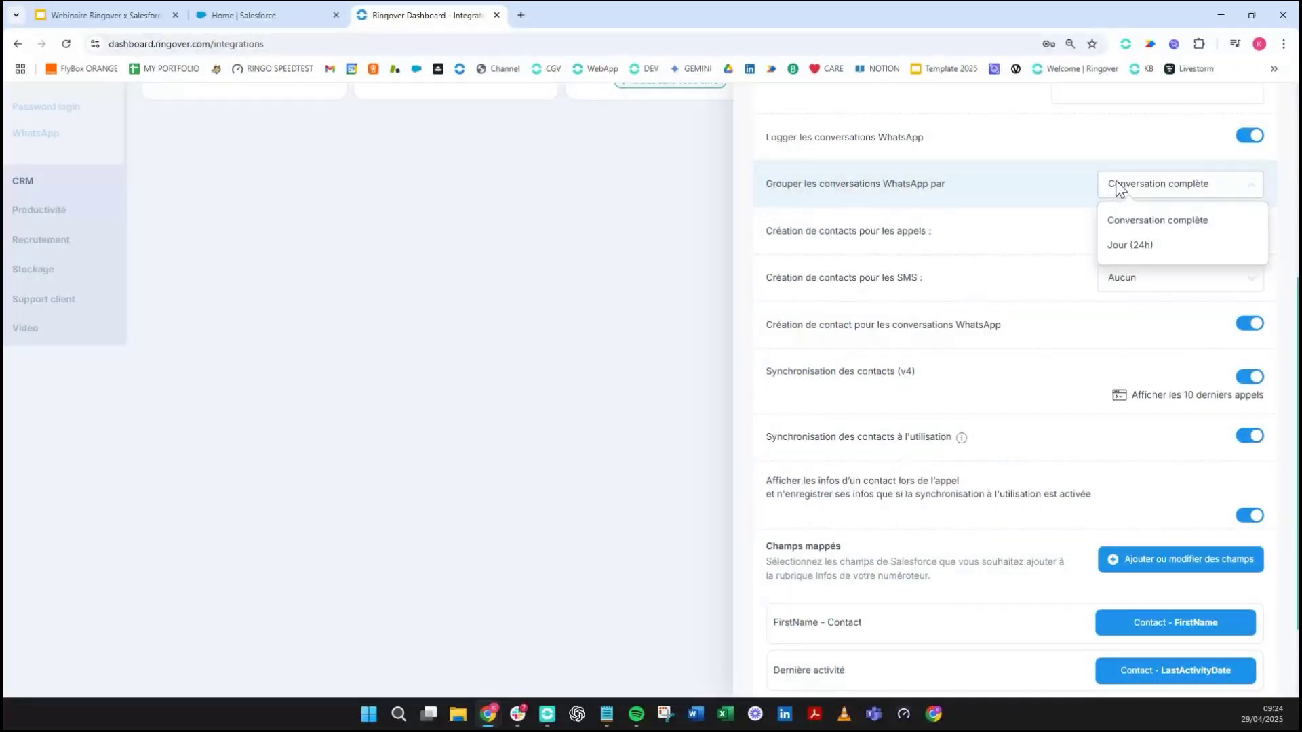
pyautogui.click(1024, 214)
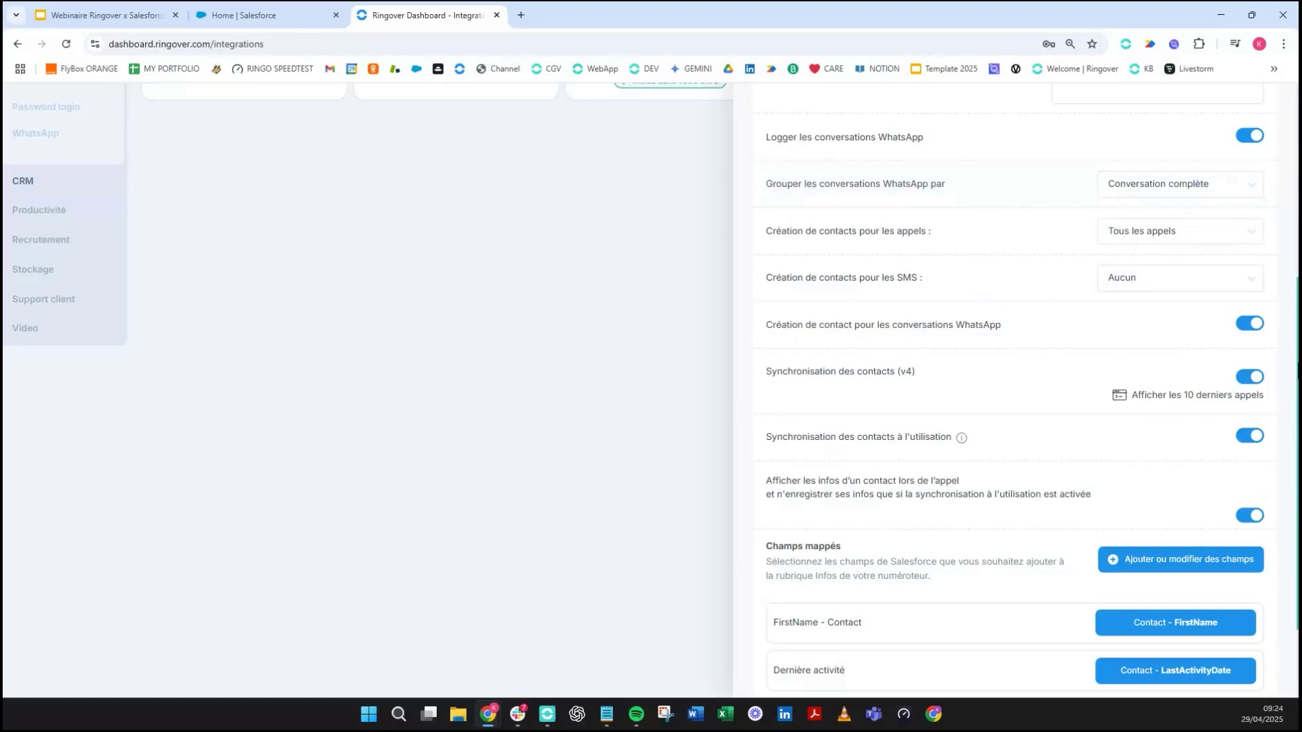
# - Bring up the 'Création de contacts pour les appels' choices, currently Tous les appels
pyautogui.scroll(-1, 1296, 375)
pyautogui.scroll(-1, 1142, 282)
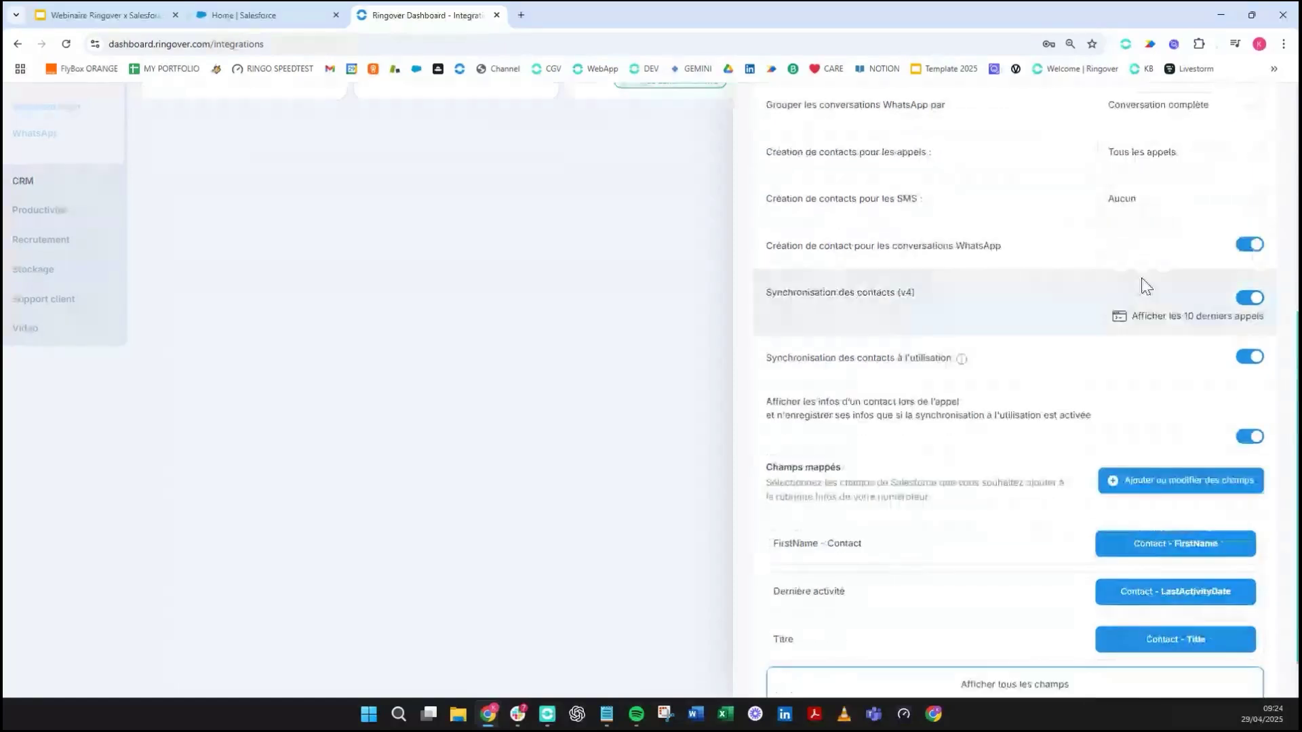
pyautogui.click(1160, 160)
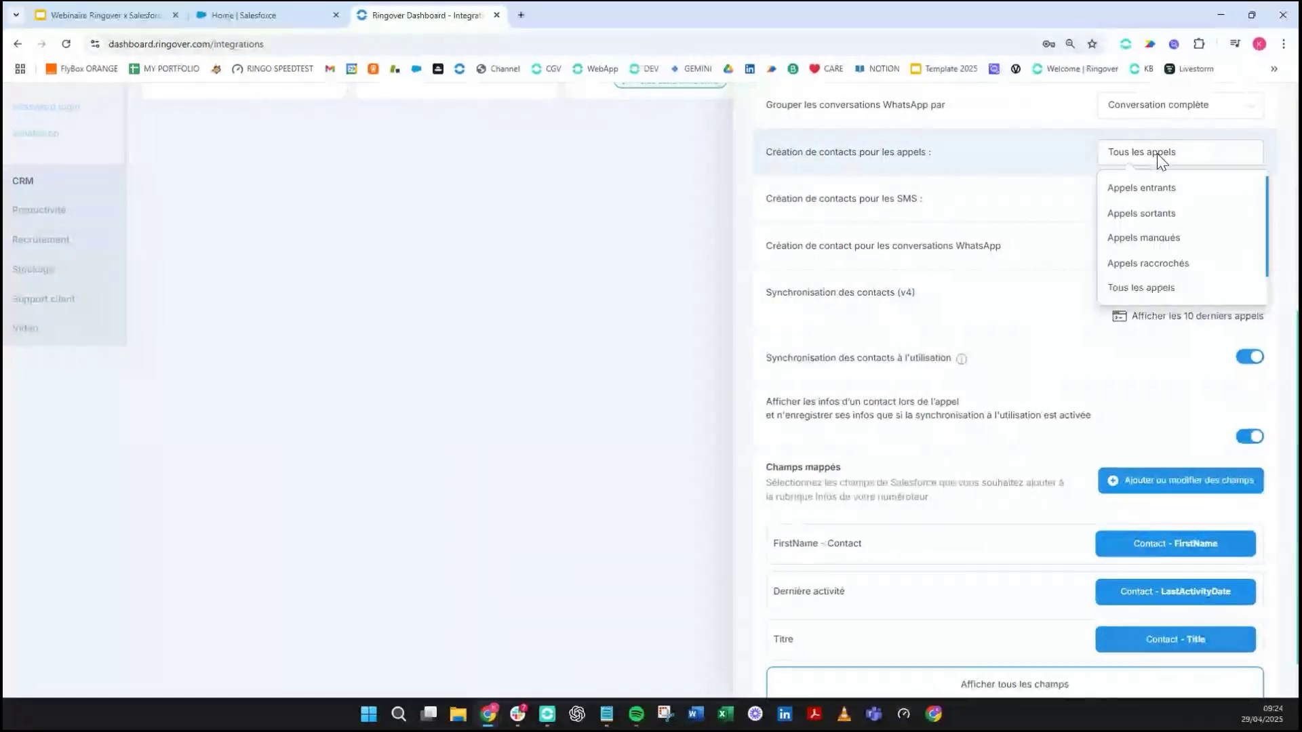
# - After briefly turning it off, set contact creation for calls back to Tous les appels
pyautogui.click(1267, 257)
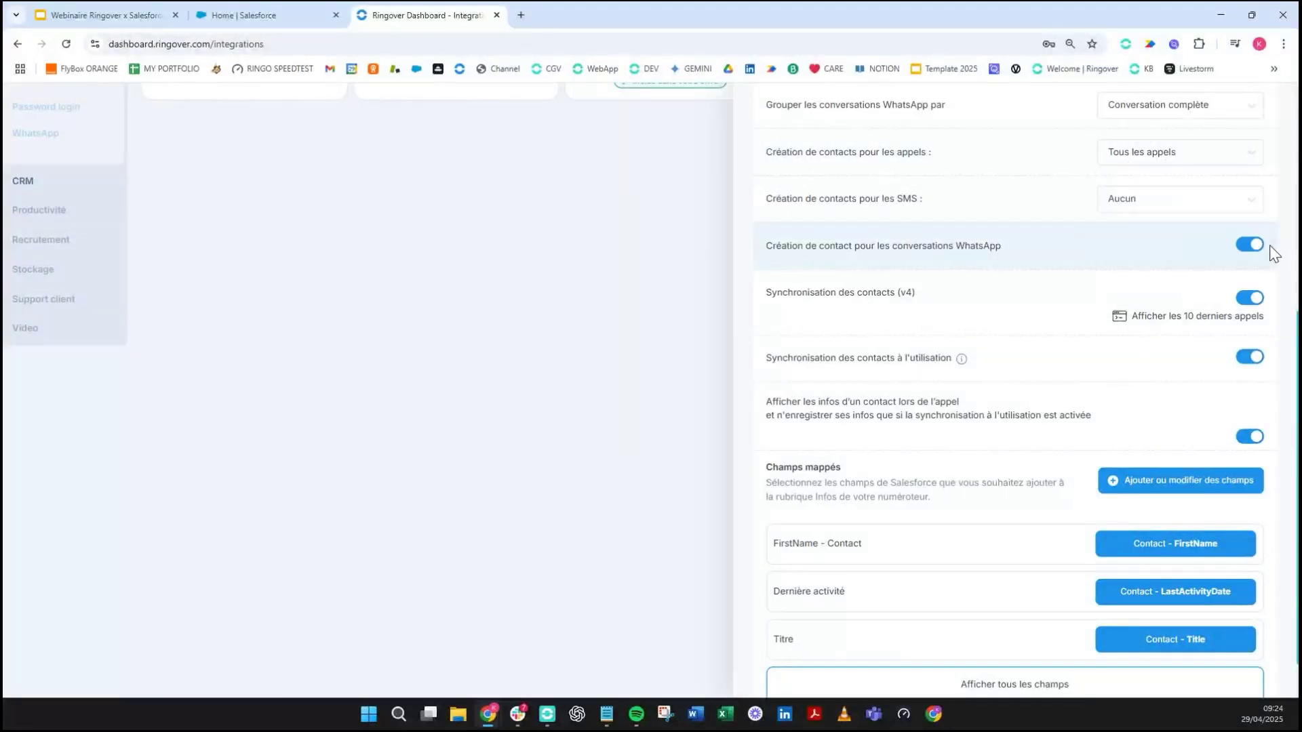
pyautogui.click(1253, 154)
pyautogui.scroll(-1, 1226, 285)
pyautogui.click(1221, 287)
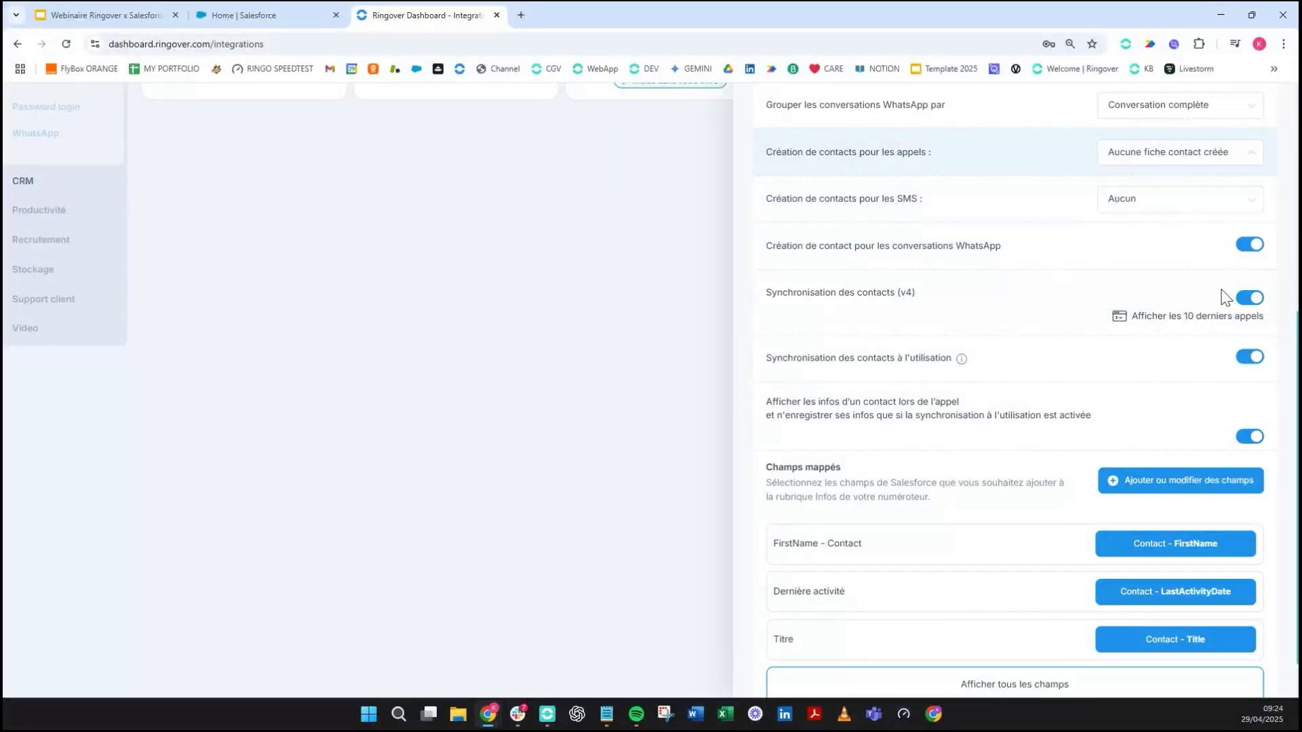
pyautogui.click(1215, 168)
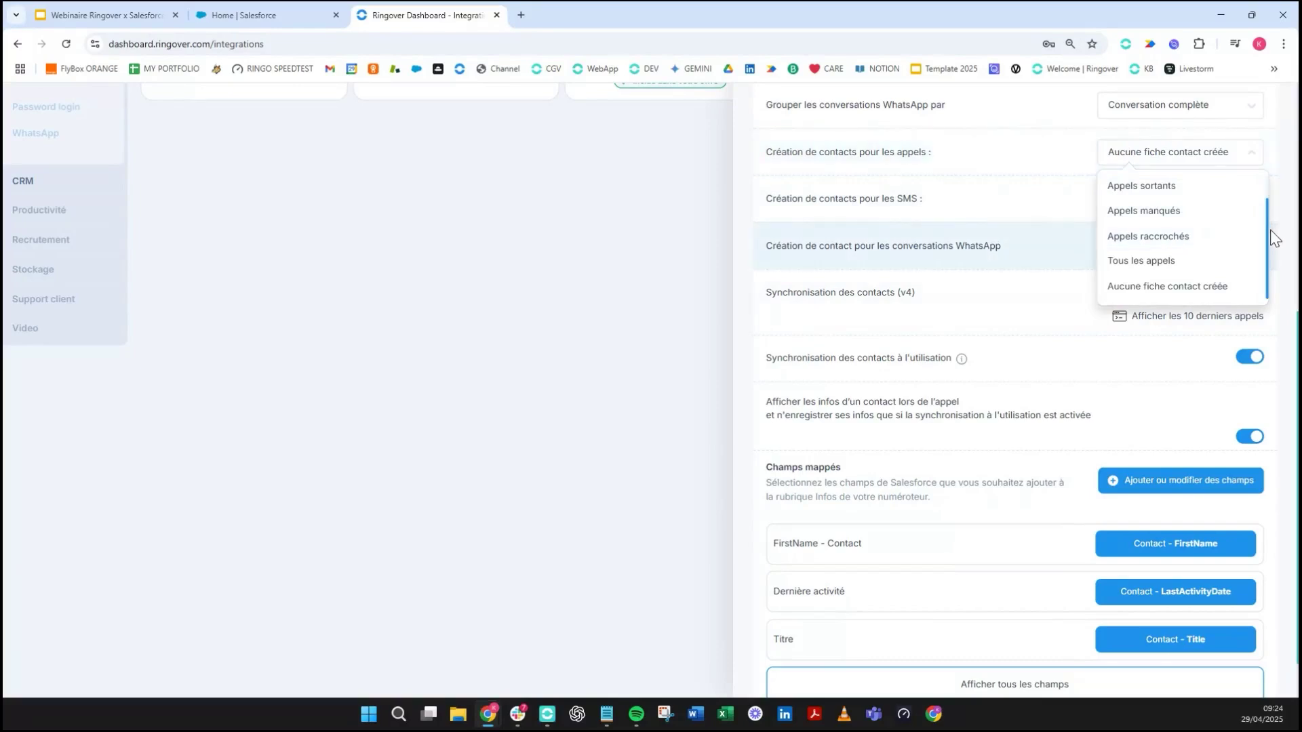
pyautogui.moveTo(1266, 235); pyautogui.dragTo(1267, 217)
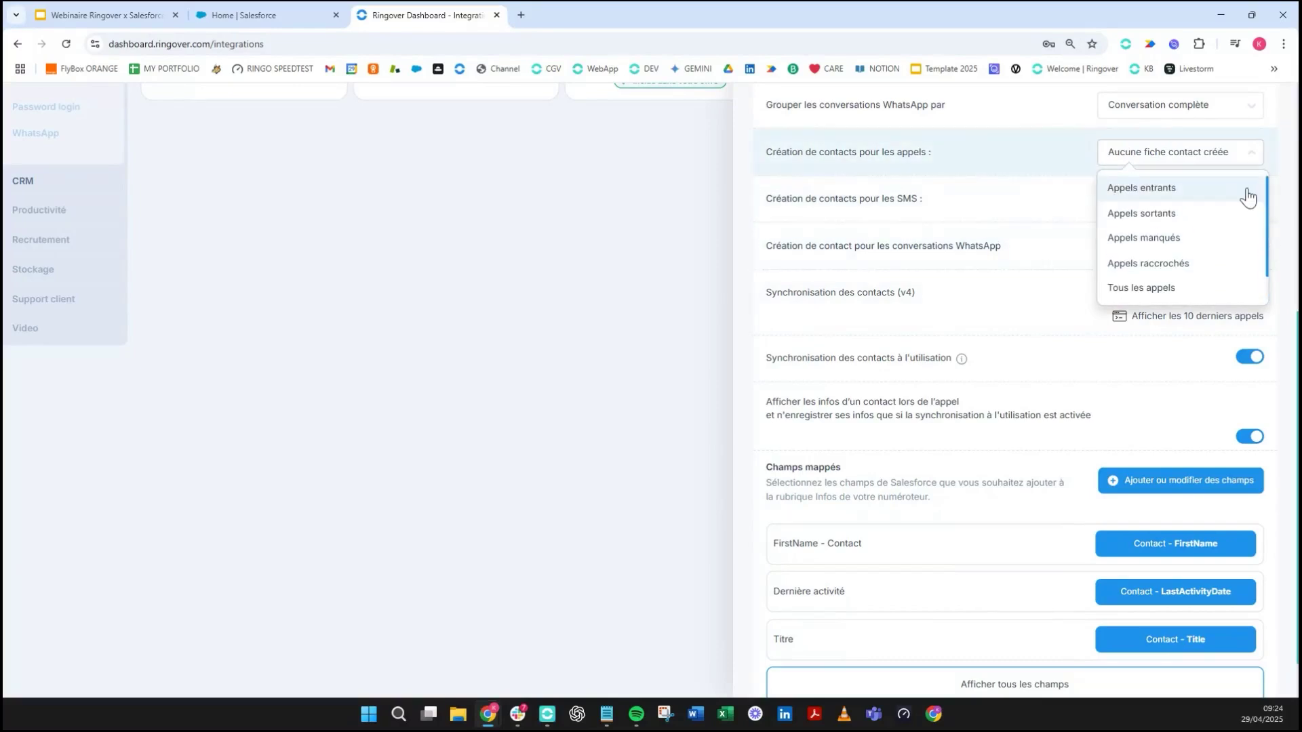
pyautogui.click(1203, 296)
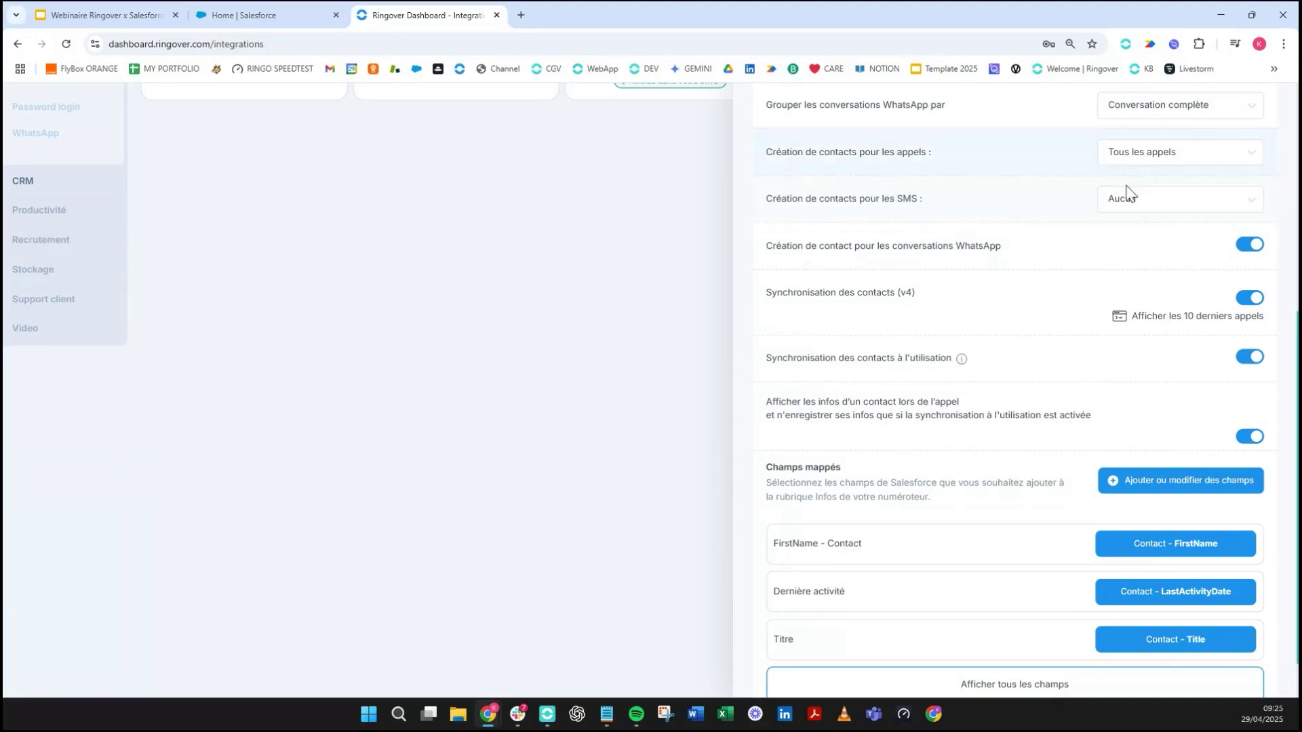
pyautogui.click(1181, 207)
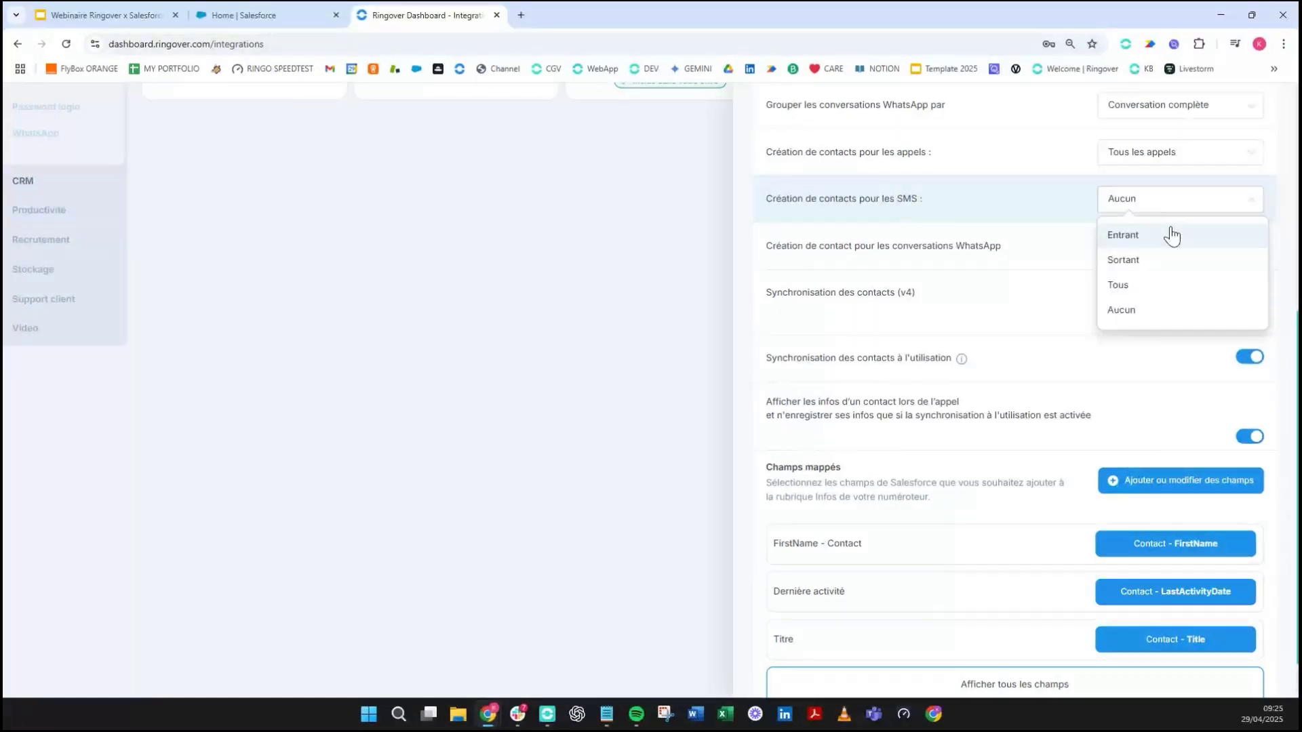
# - Close the SMS contact-creation list leaving Aucun, and scroll down to the mapped fields
pyautogui.click(930, 261)
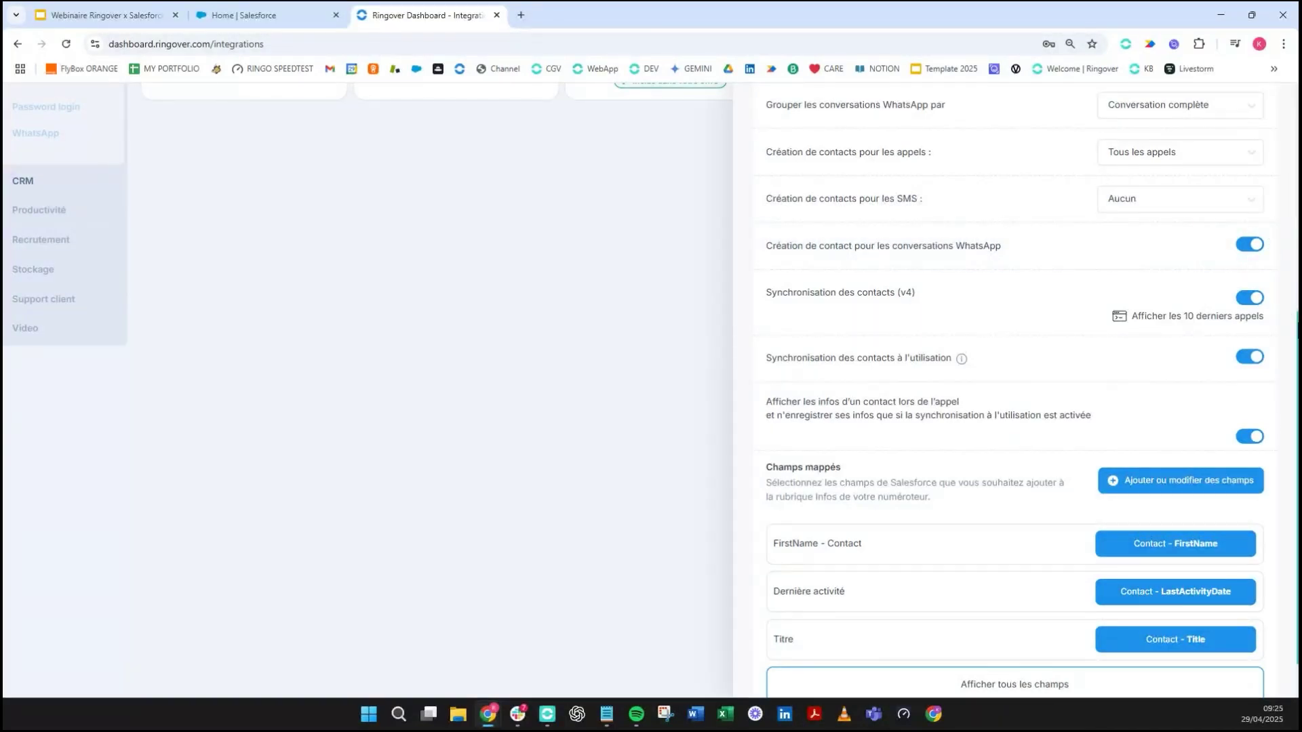
pyautogui.scroll(-1, 916, 241)
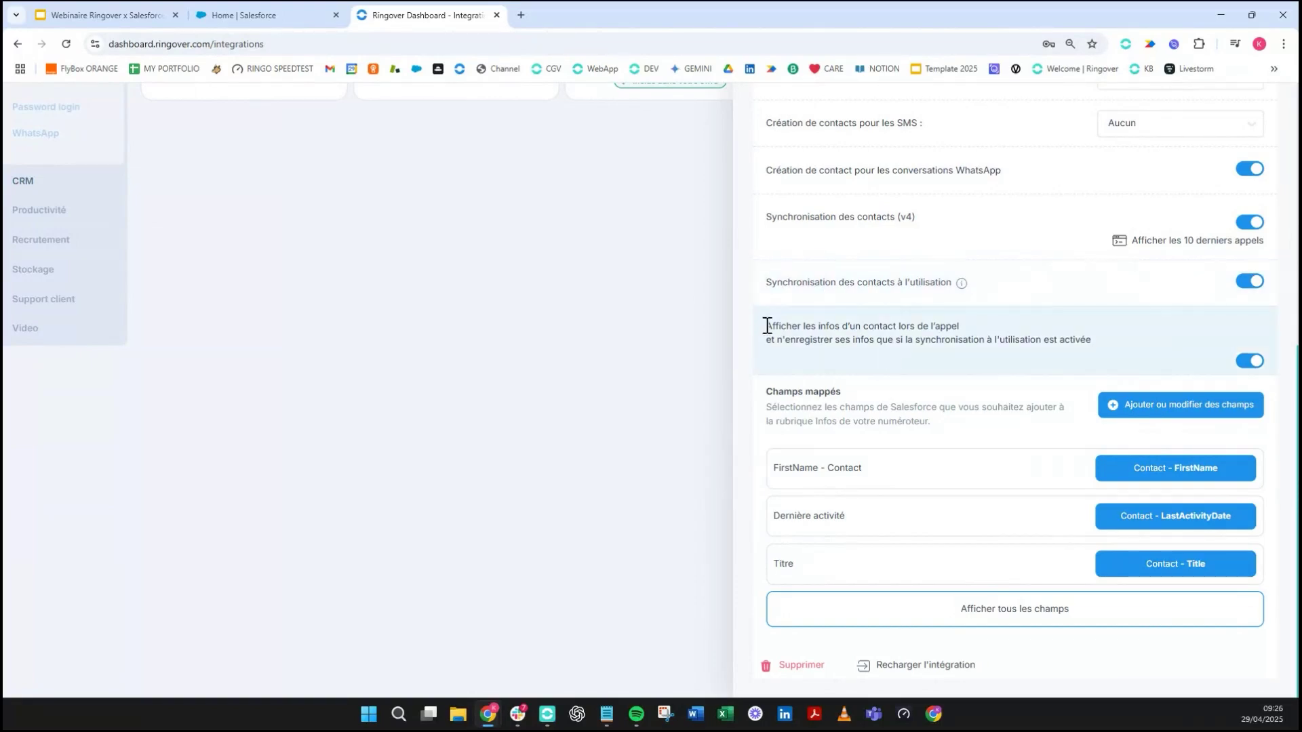
# - Review the contact-info display setting, then open the Salesforce field-mapping window from Champs mappés
pyautogui.moveTo(764, 326); pyautogui.dragTo(1076, 353)
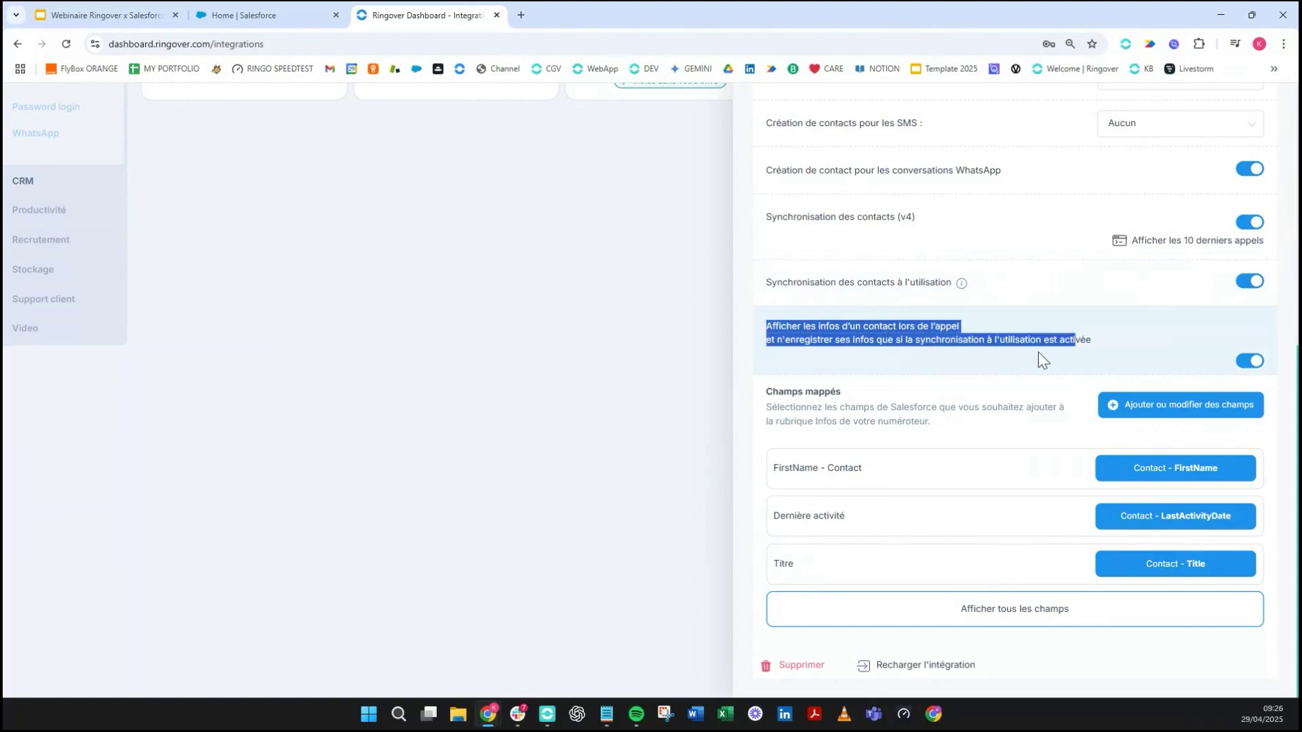
pyautogui.click(985, 363)
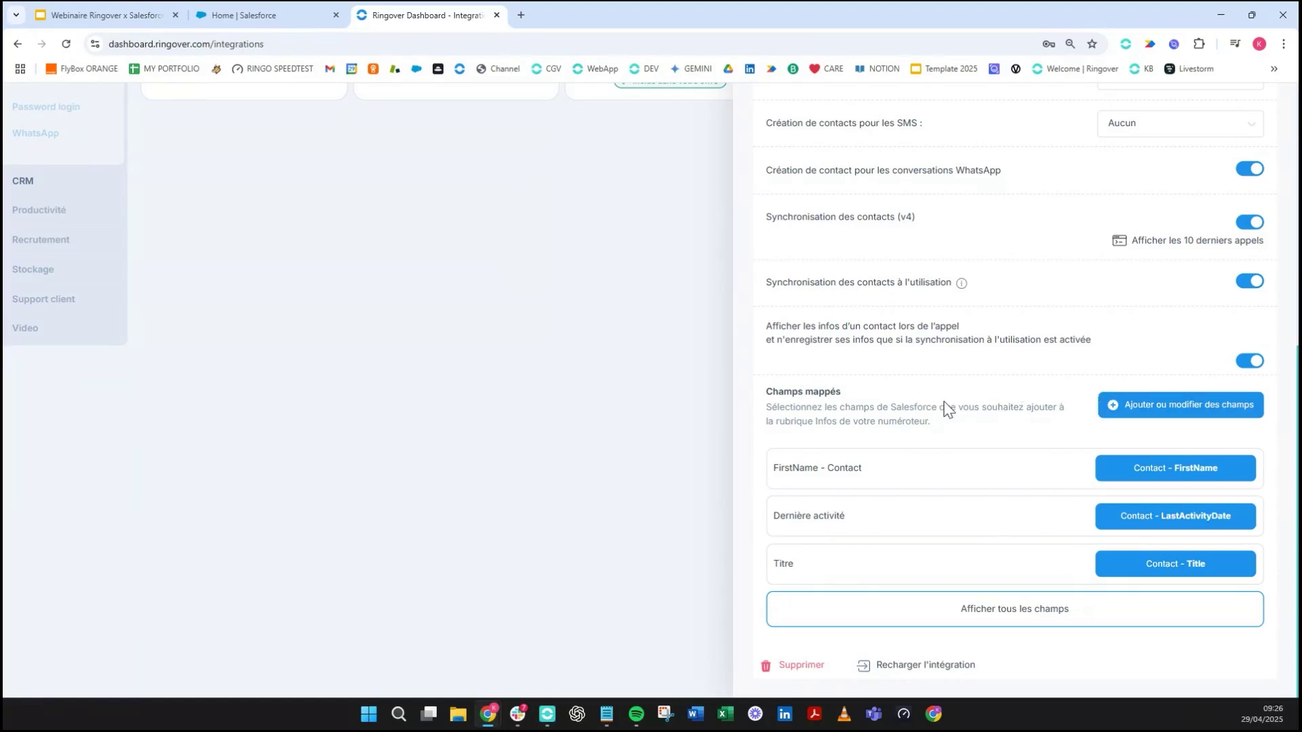
pyautogui.click(1139, 410)
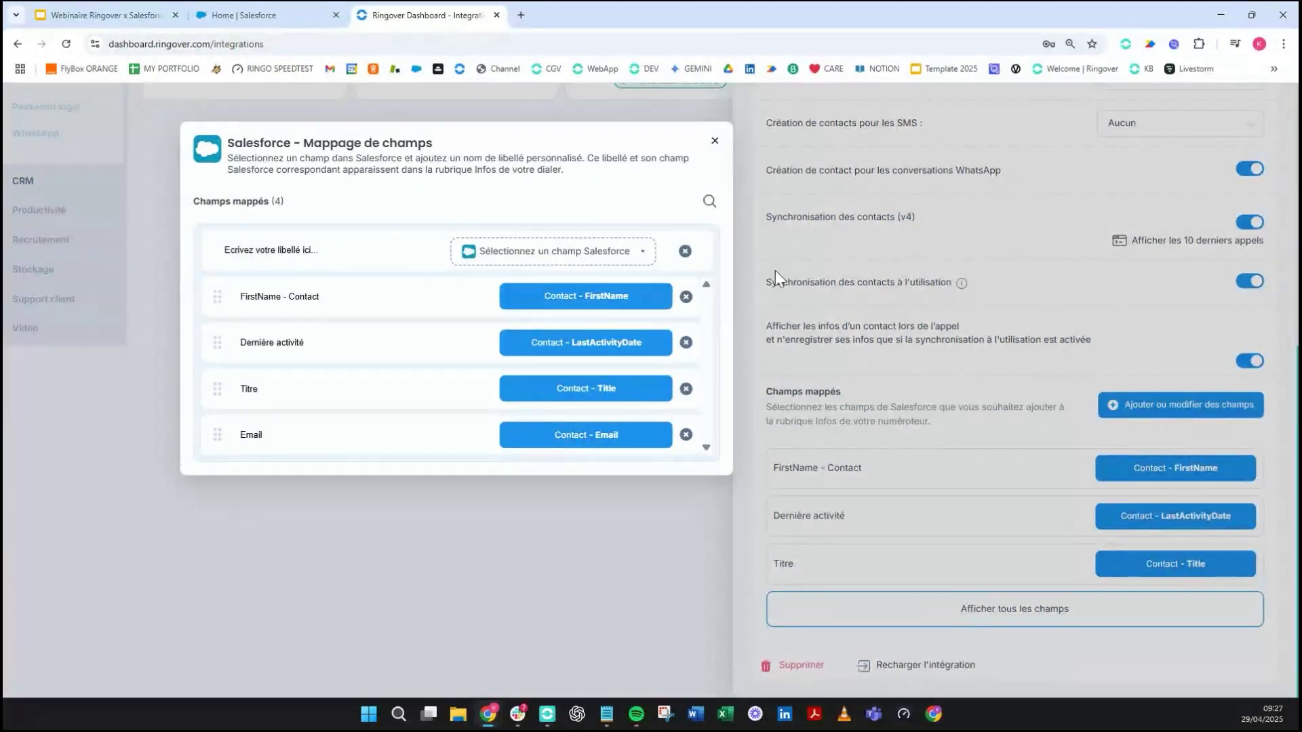
# - Browse the Salesforce Contact fields available for mapping
pyautogui.click(553, 250)
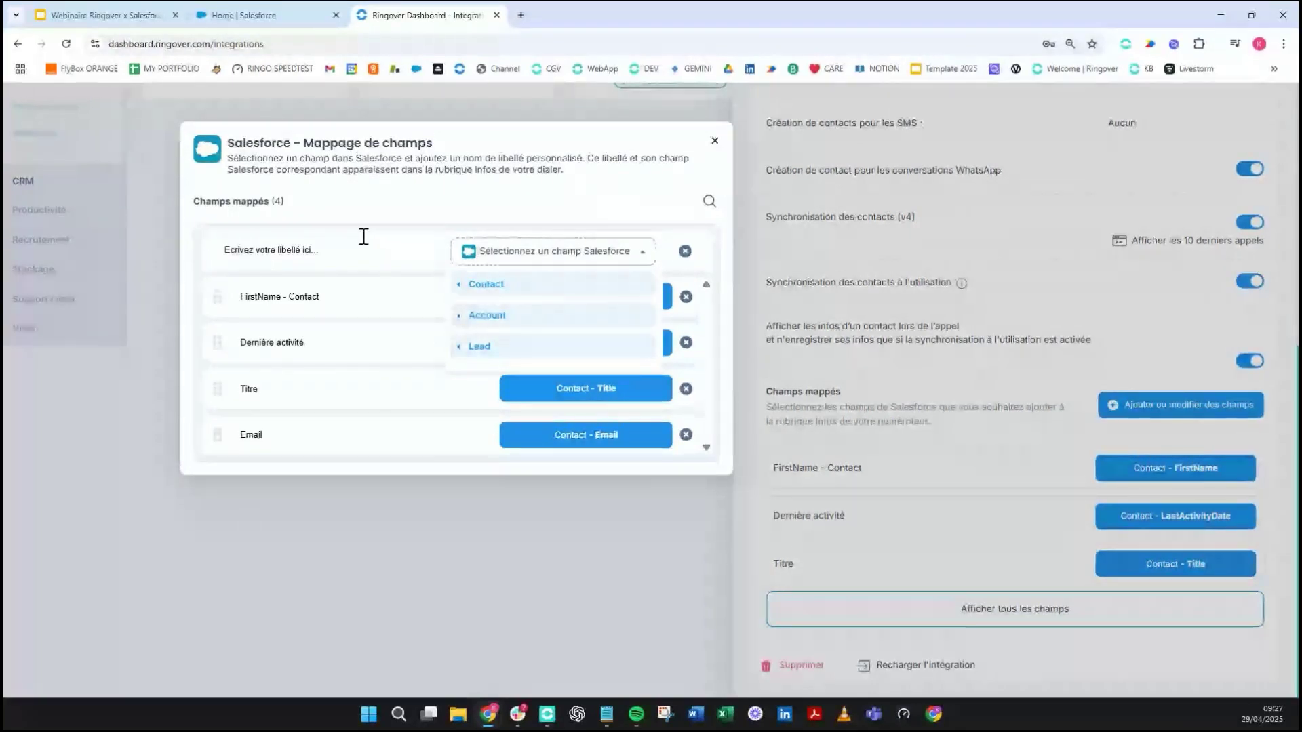
pyautogui.click(458, 290)
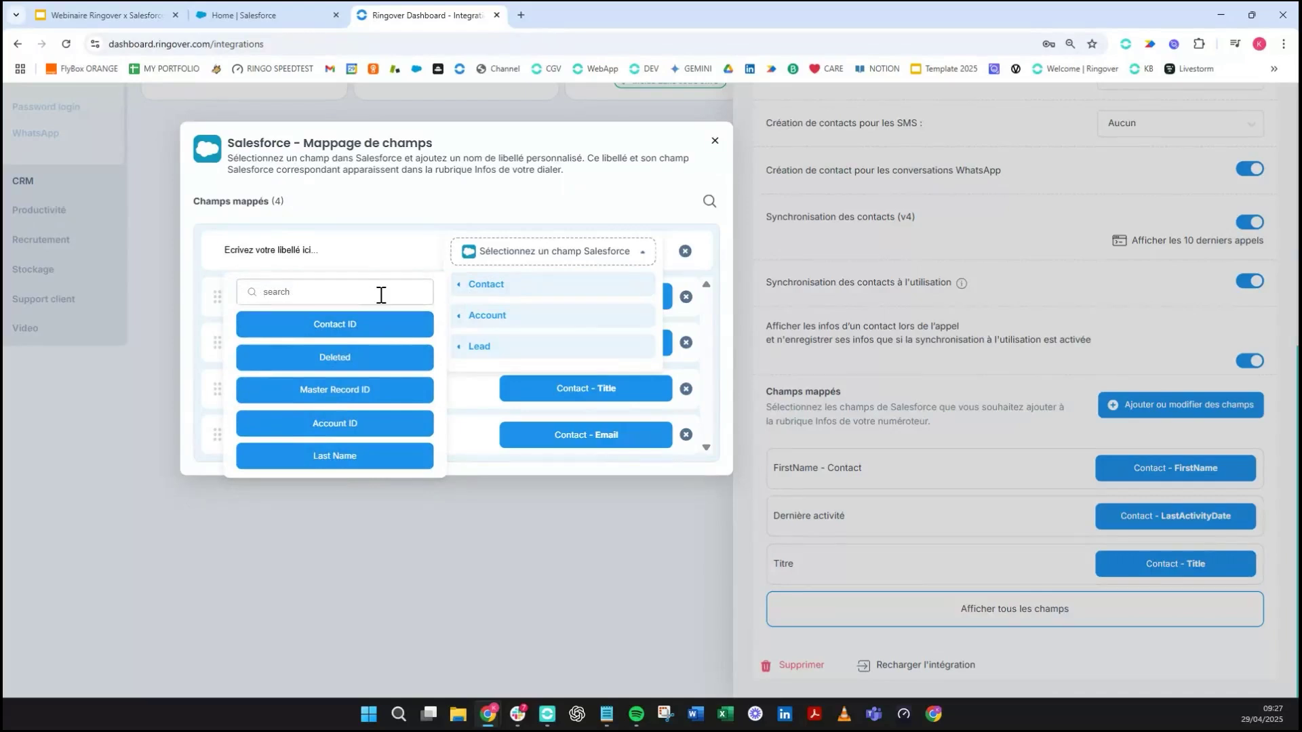
pyautogui.scroll(-1, 356, 414)
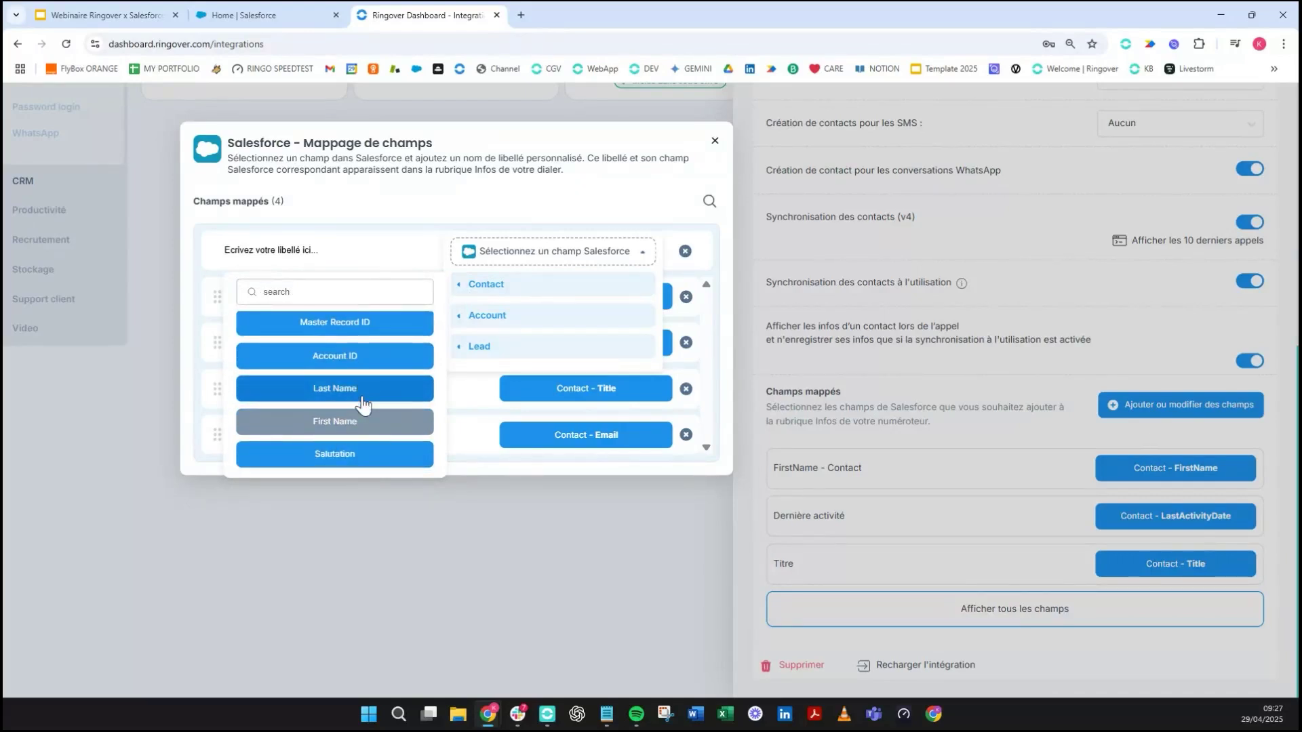
pyautogui.scroll(-1, 360, 453)
pyautogui.scroll(-1, 359, 454)
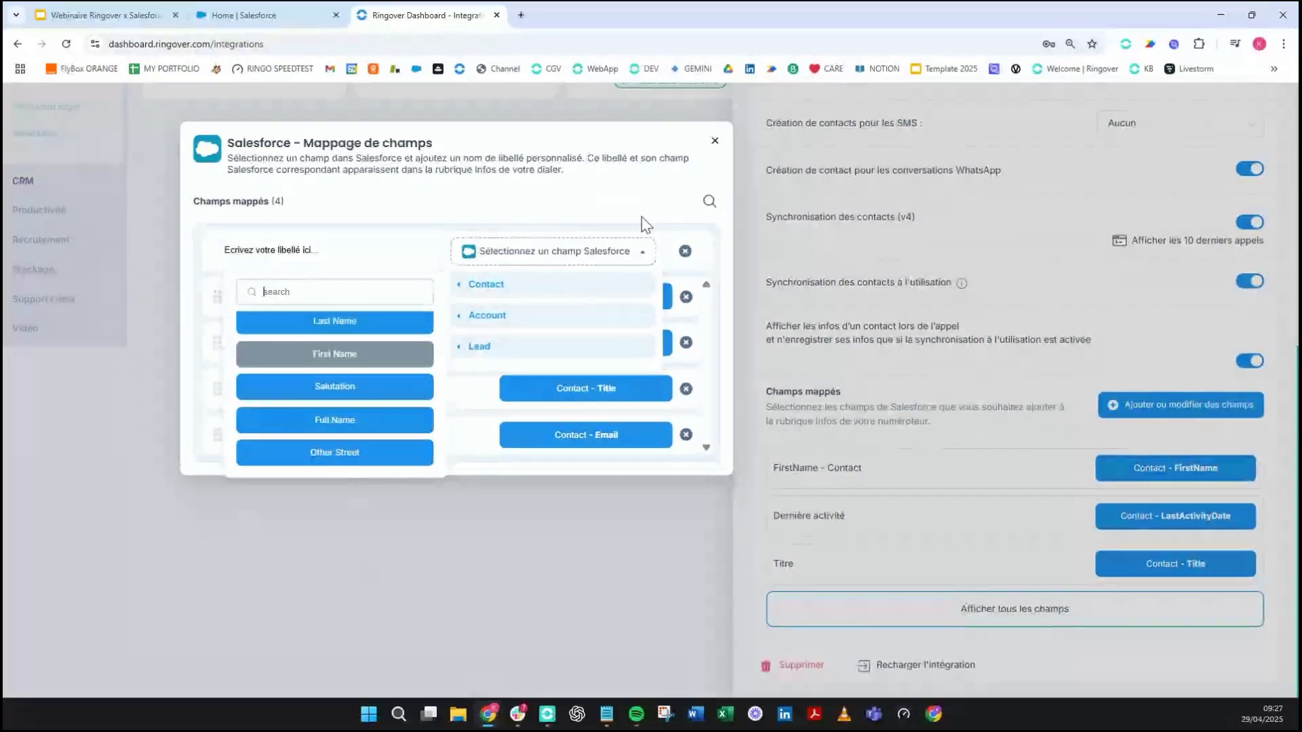
# - Close the field-mapping window without changes and return to the Salesforce home page
pyautogui.click(713, 144)
pyautogui.click(714, 145)
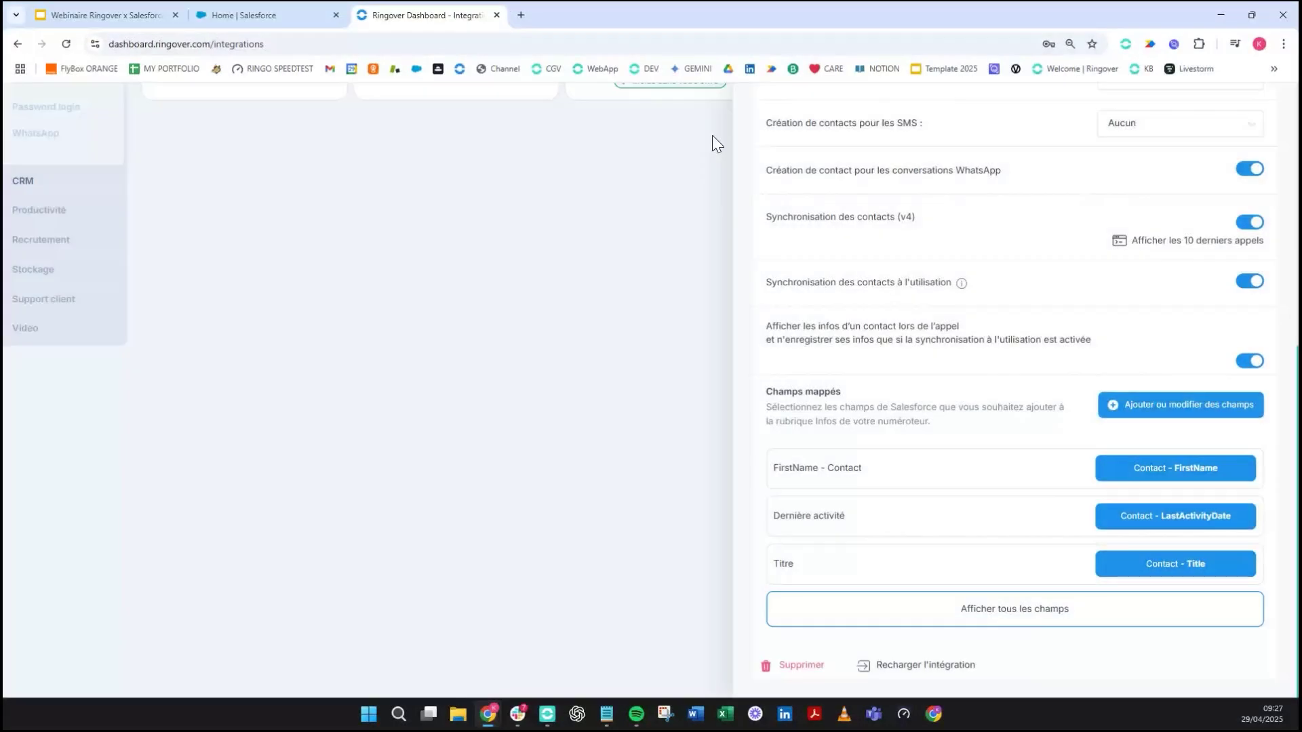
pyautogui.click(1047, 595)
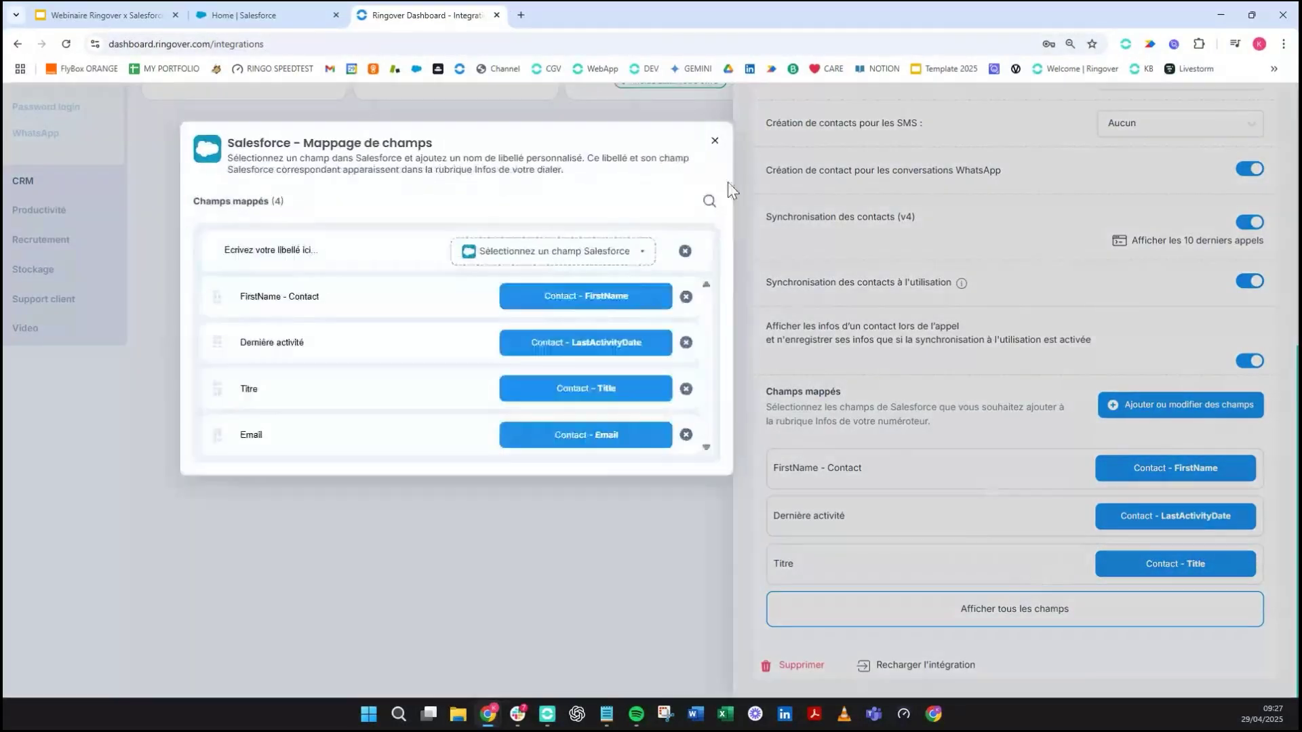
pyautogui.click(713, 142)
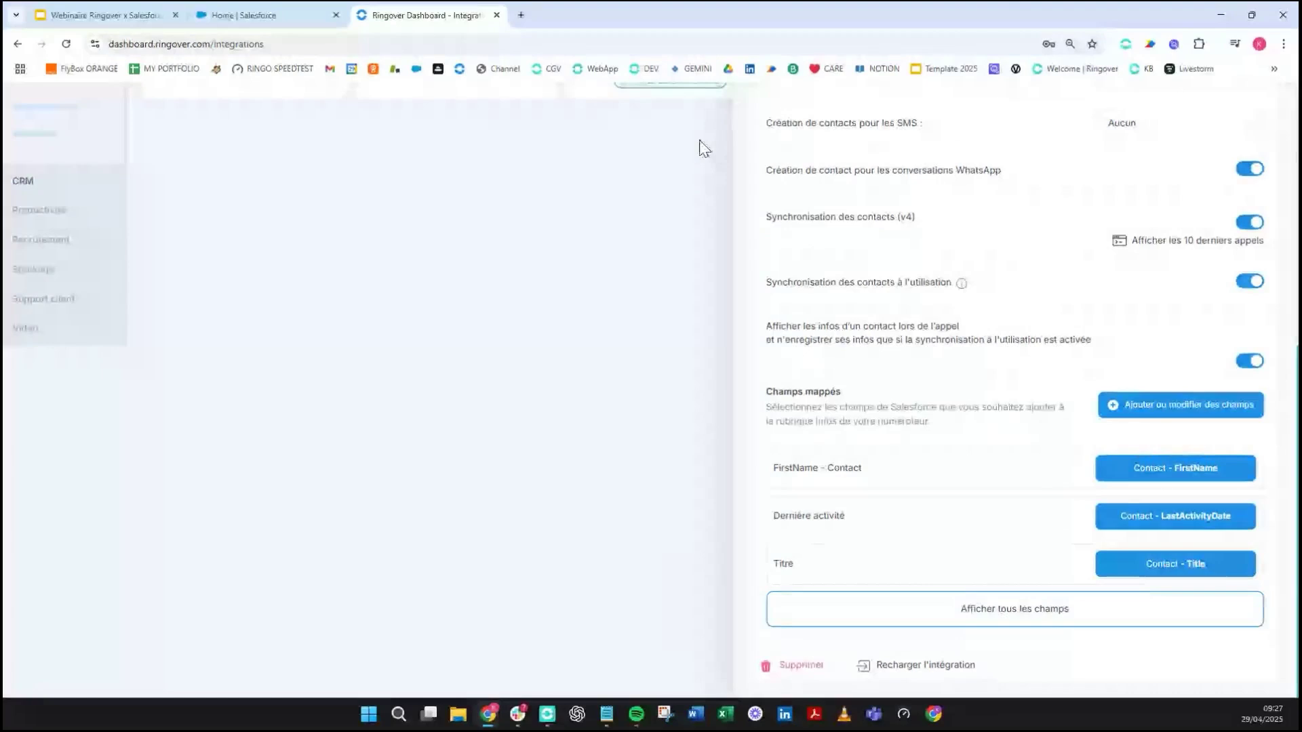
pyautogui.click(258, 6)
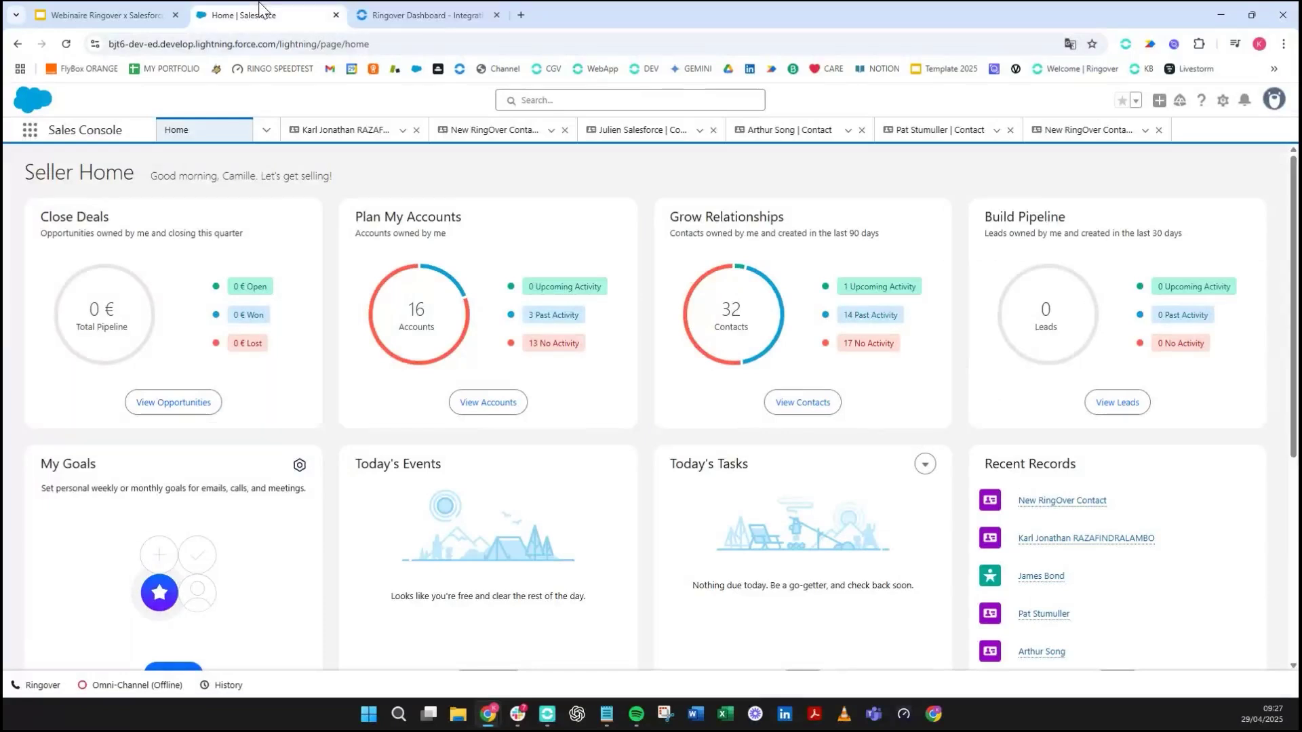
# - Open the Ringover dialer, search for and pick a Salesforce contact by name, then reset the dialer
pyautogui.click(42, 685)
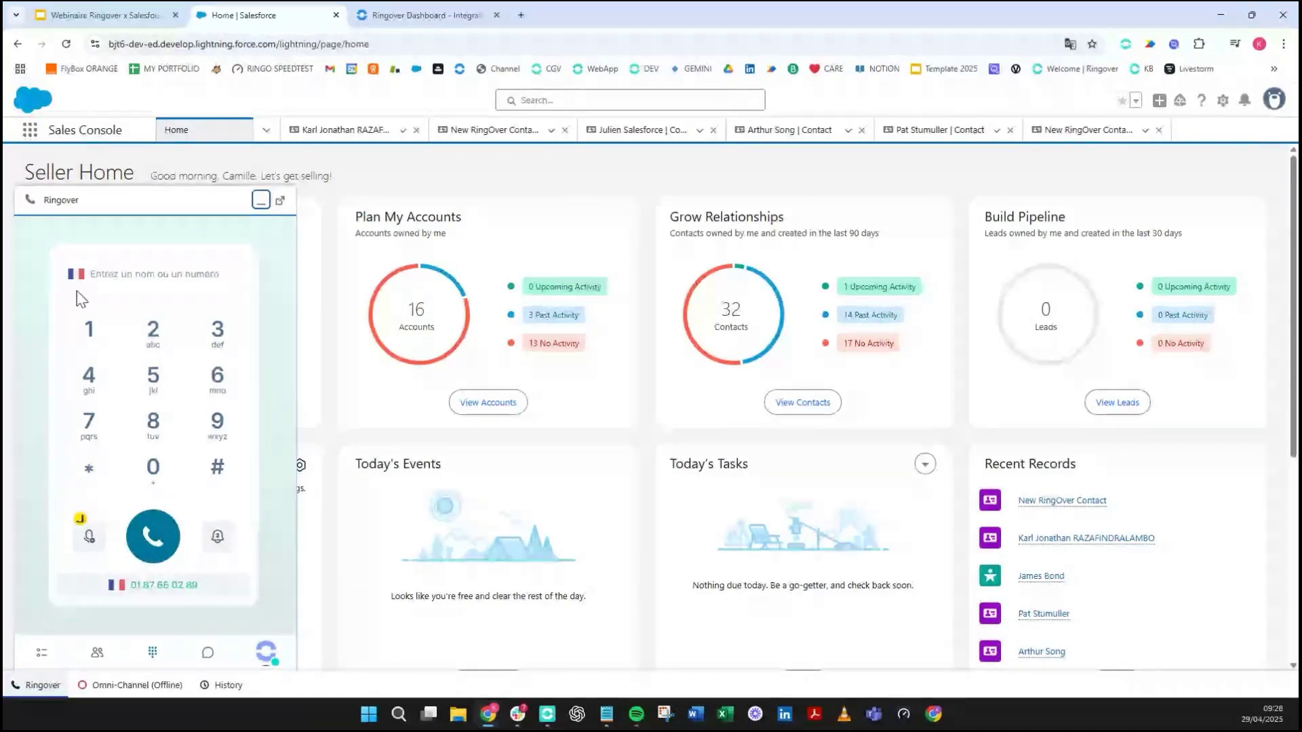
pyautogui.click(105, 282)
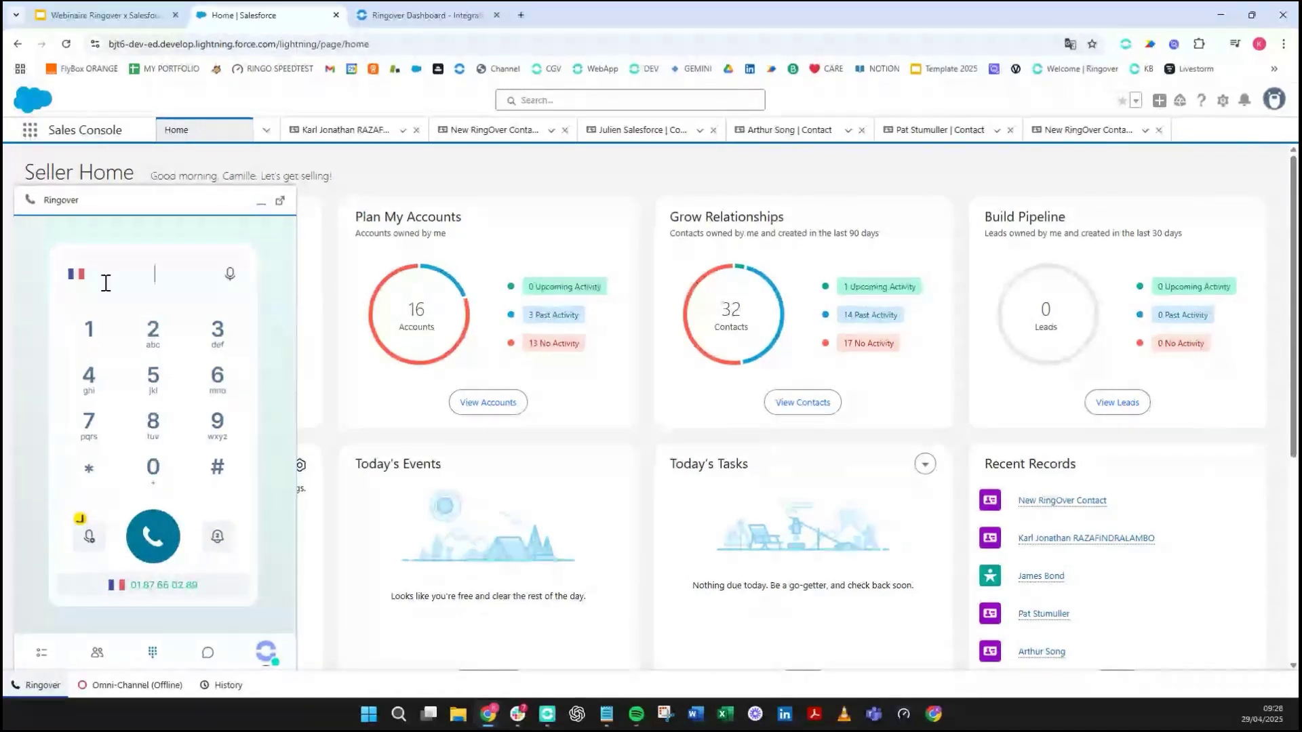
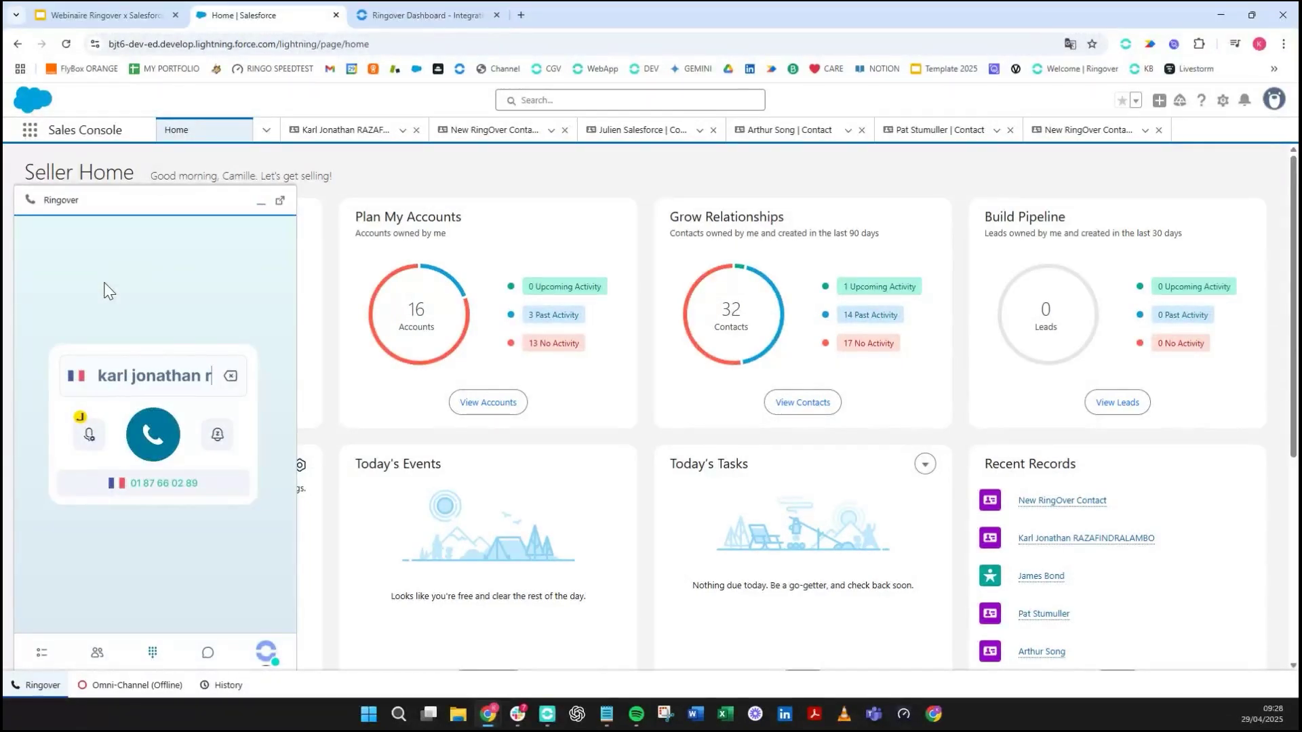
pyautogui.click(131, 242)
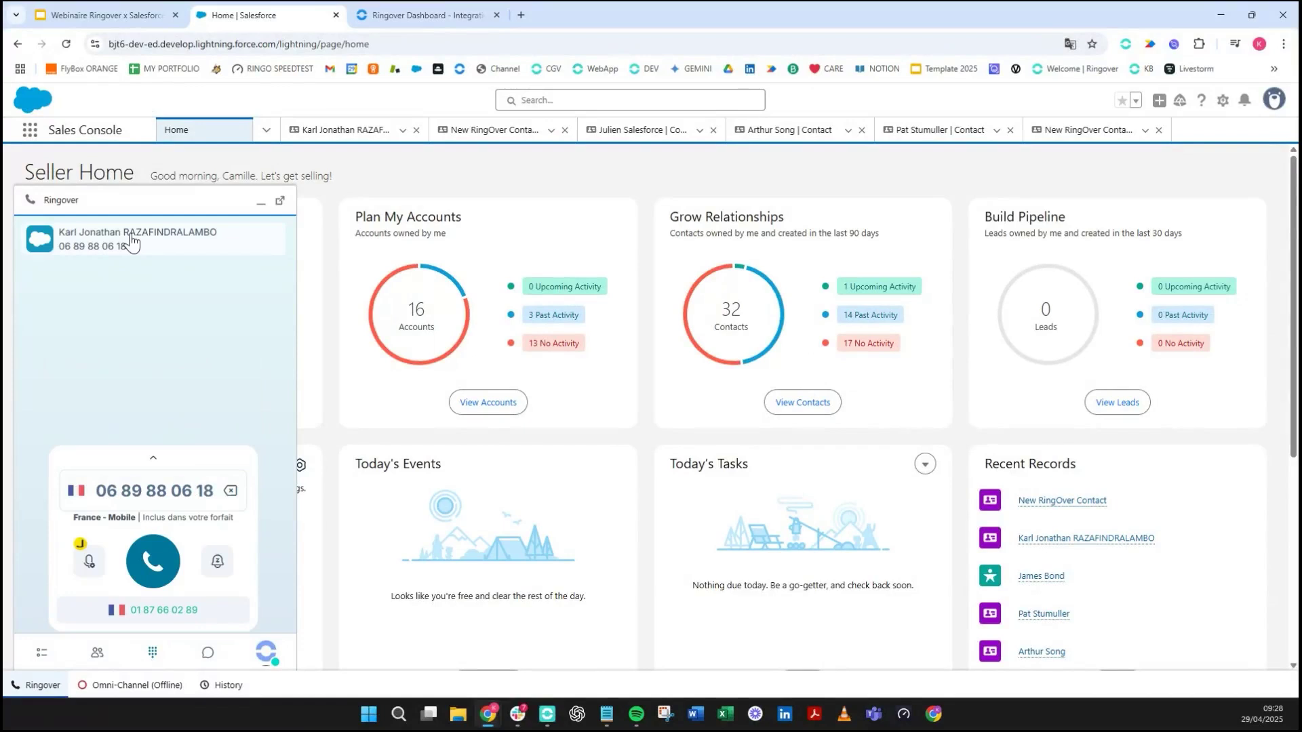
pyautogui.click(142, 488)
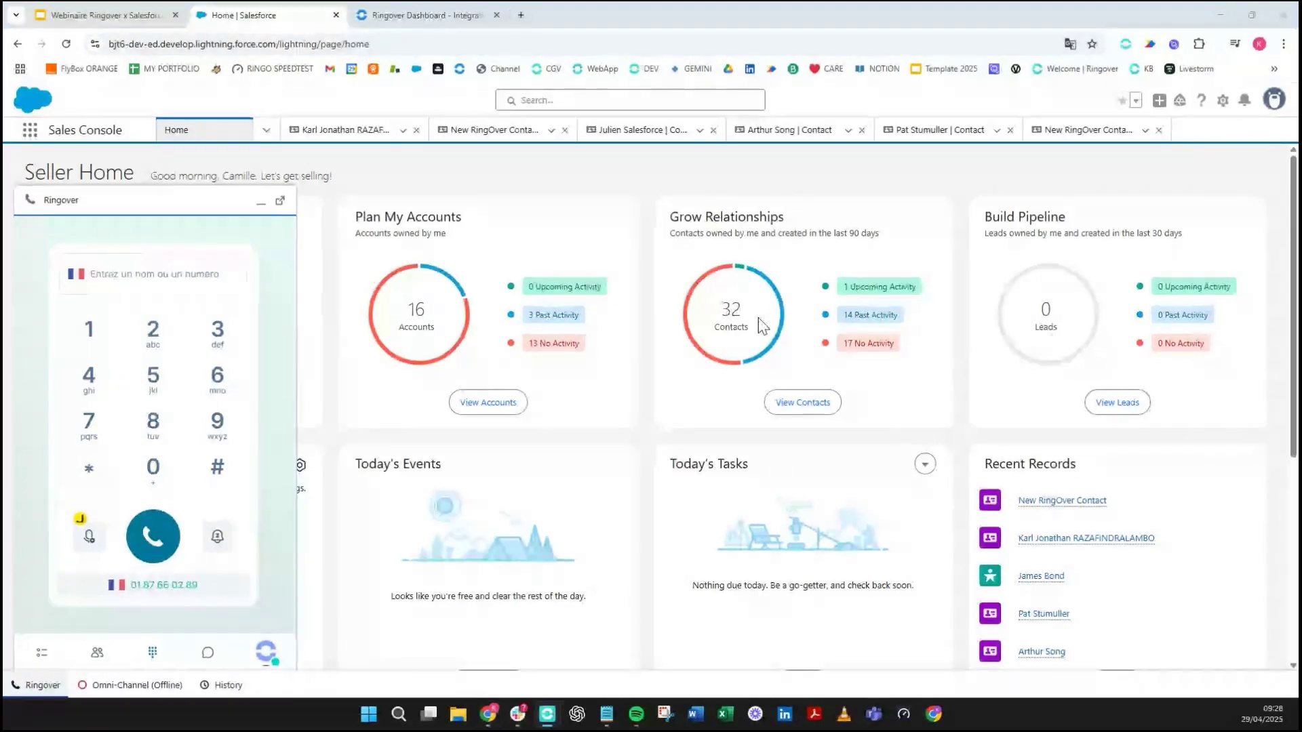
# - Call the contact's phone number from the Ringover dialer and mute the Salesforce tab
pyautogui.click(209, 280)
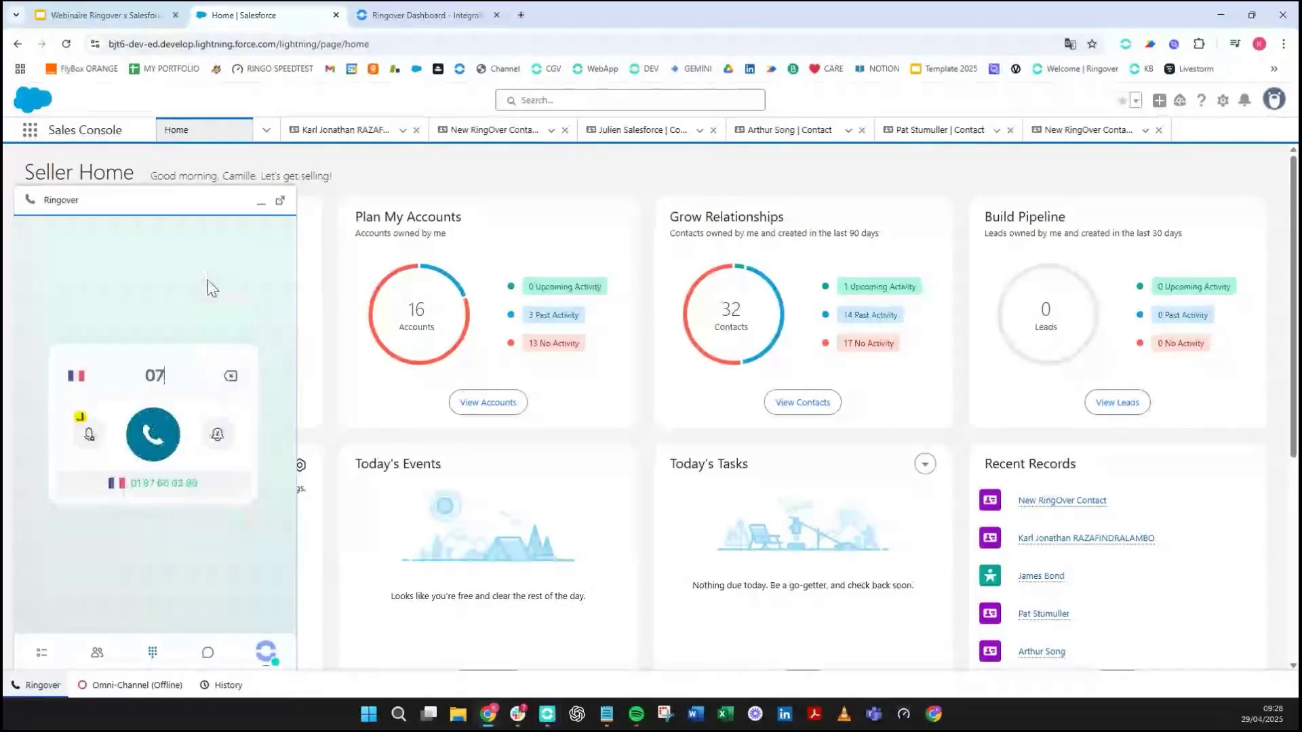
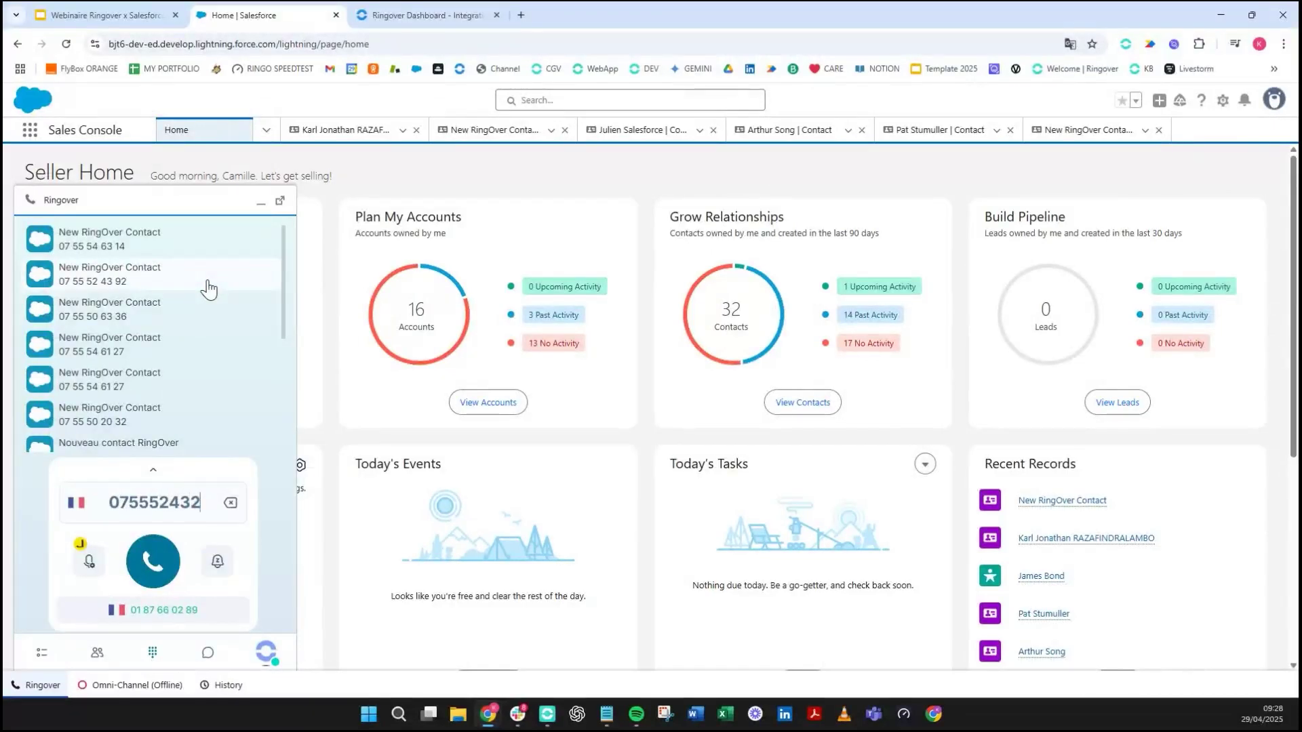
pyautogui.click(208, 289)
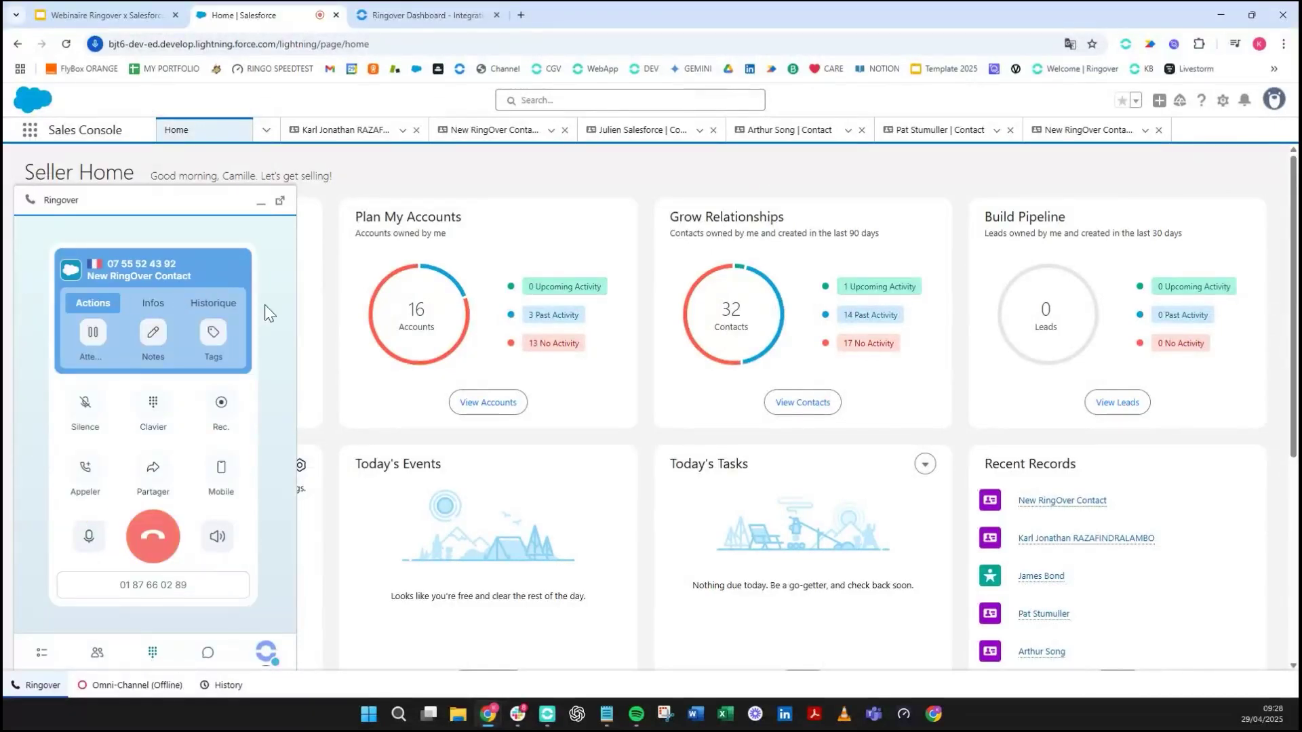
pyautogui.rightClick(253, 19)
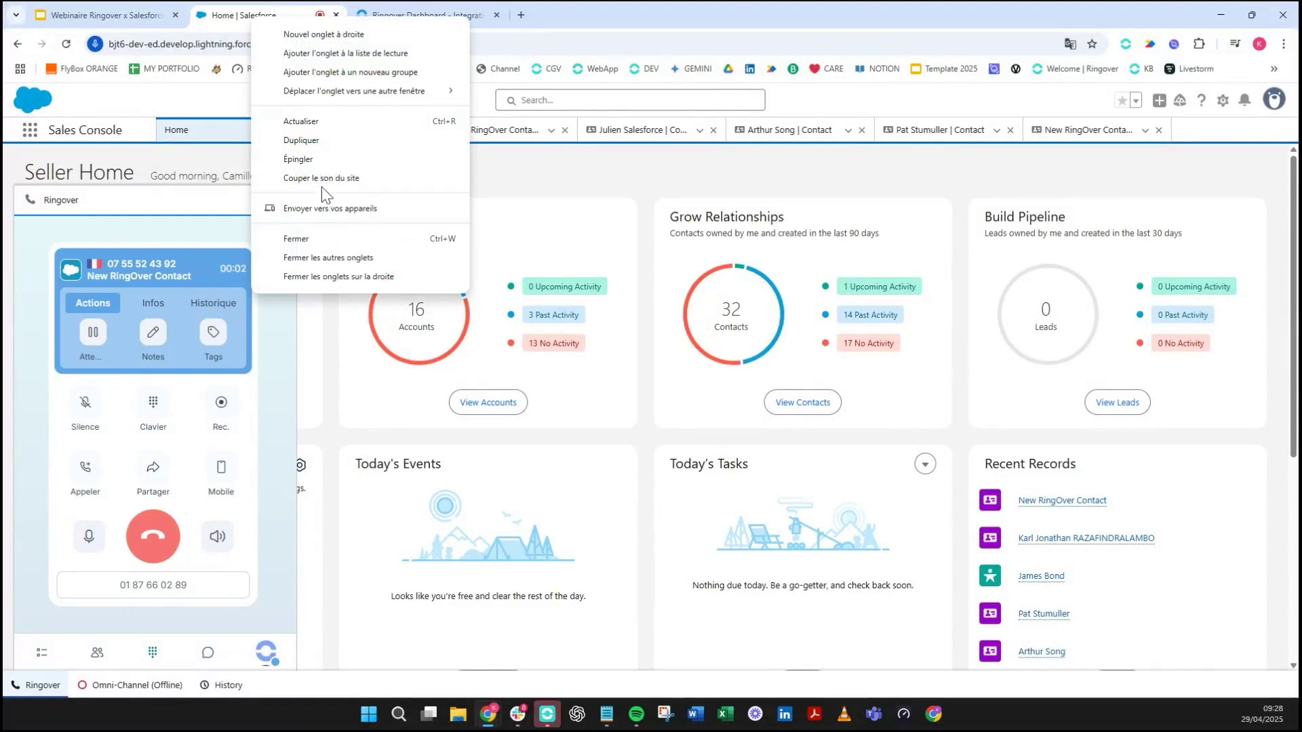
pyautogui.click(327, 174)
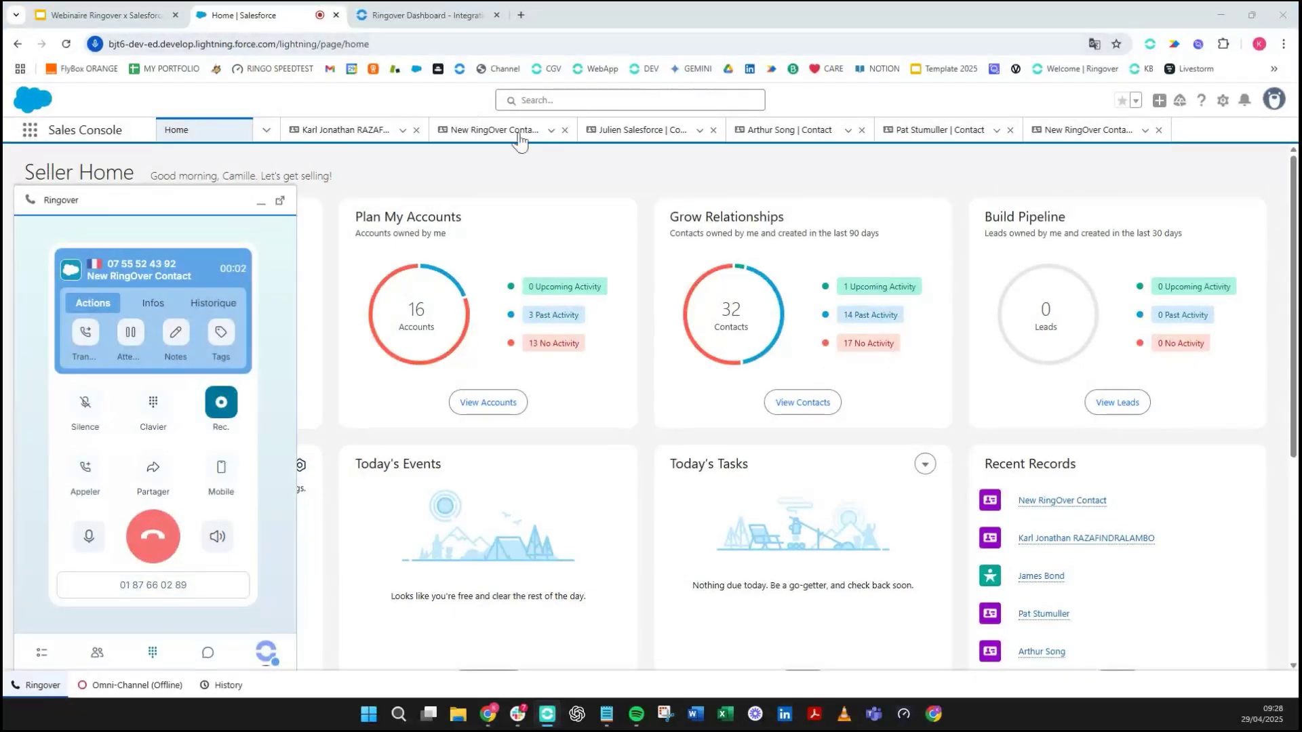
# - Tag the ongoing call as Marketing
pyautogui.click(221, 333)
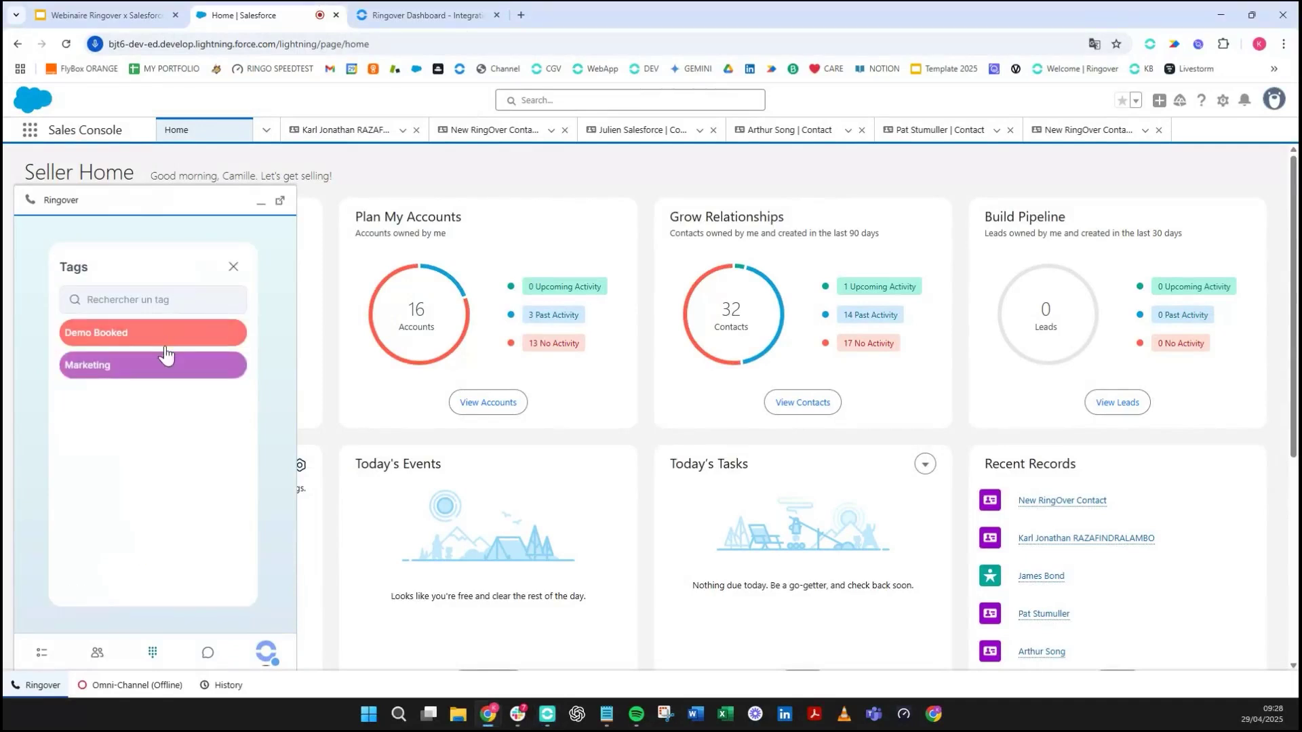
pyautogui.click(168, 365)
pyautogui.click(234, 269)
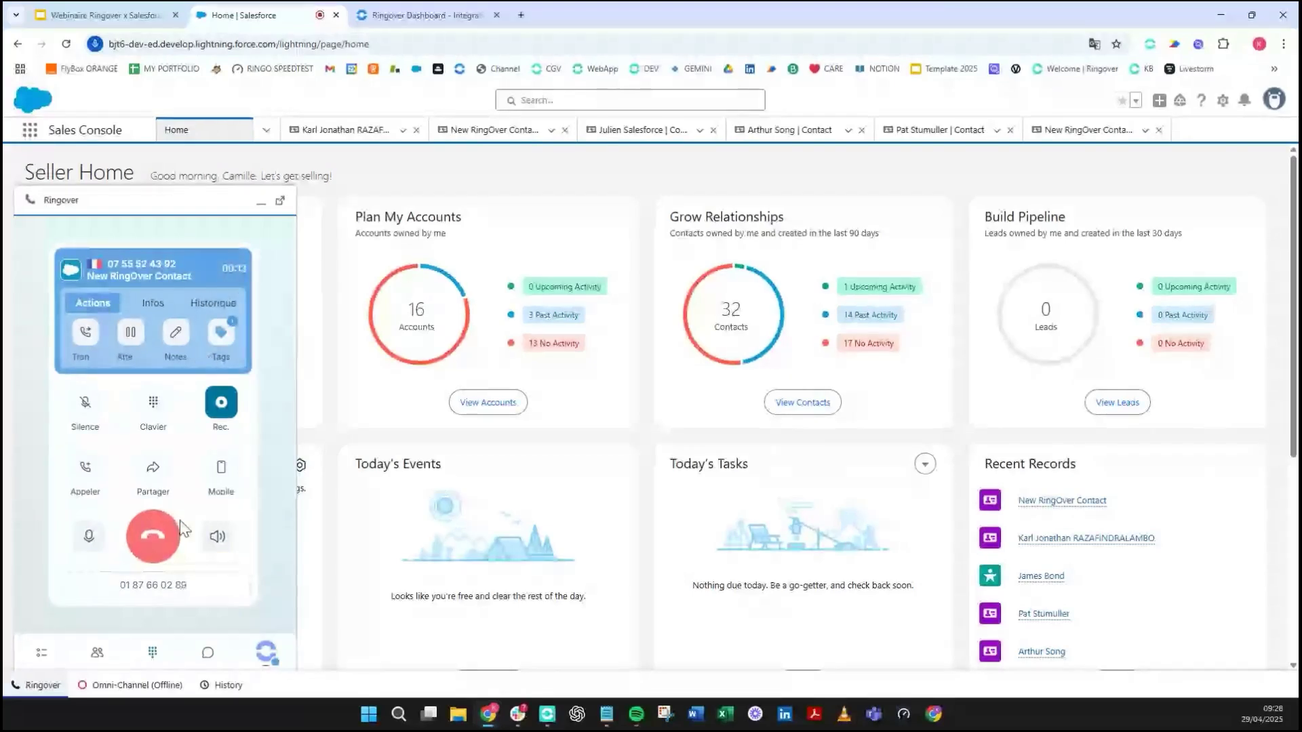
# - Add a test note to the call, hang up, and finish the after-call wrap-up
pyautogui.click(174, 334)
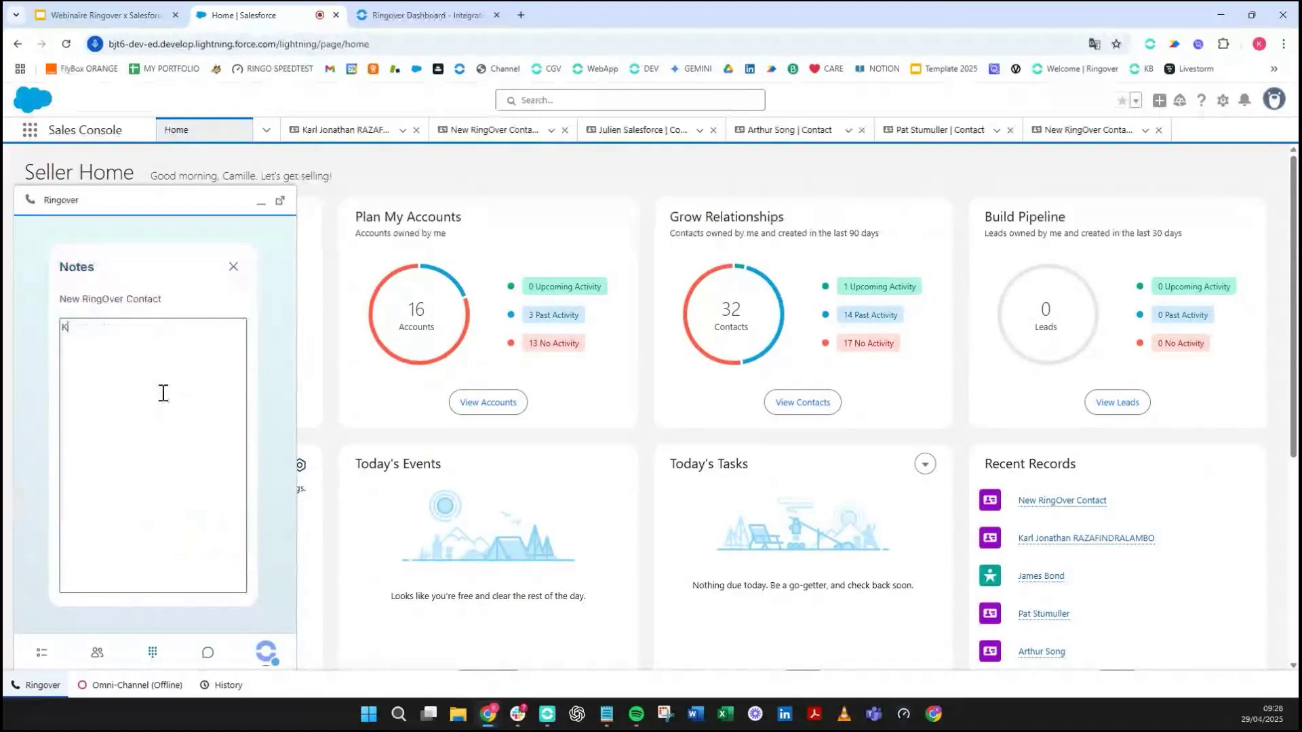
pyautogui.write('KALR')
pyautogui.press('BackSpace')
pyautogui.write('RL TEST')
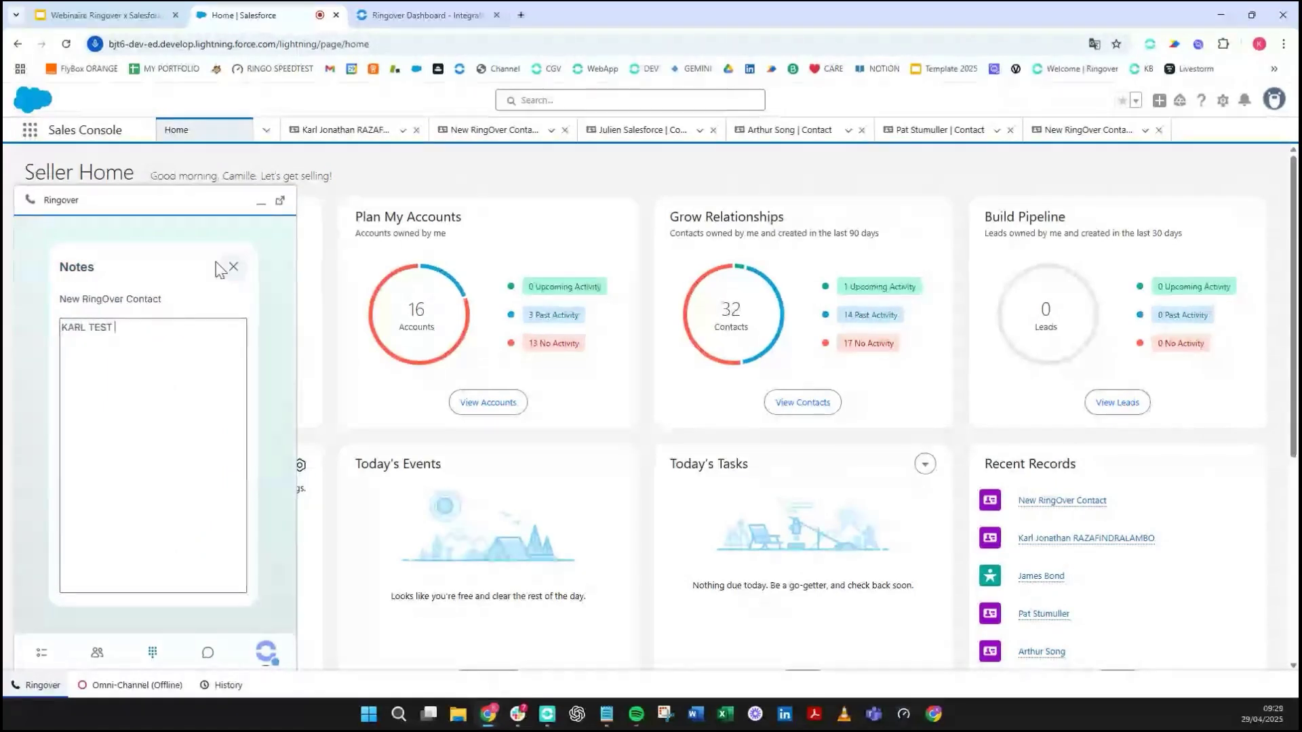
pyautogui.click(231, 266)
pyautogui.click(136, 539)
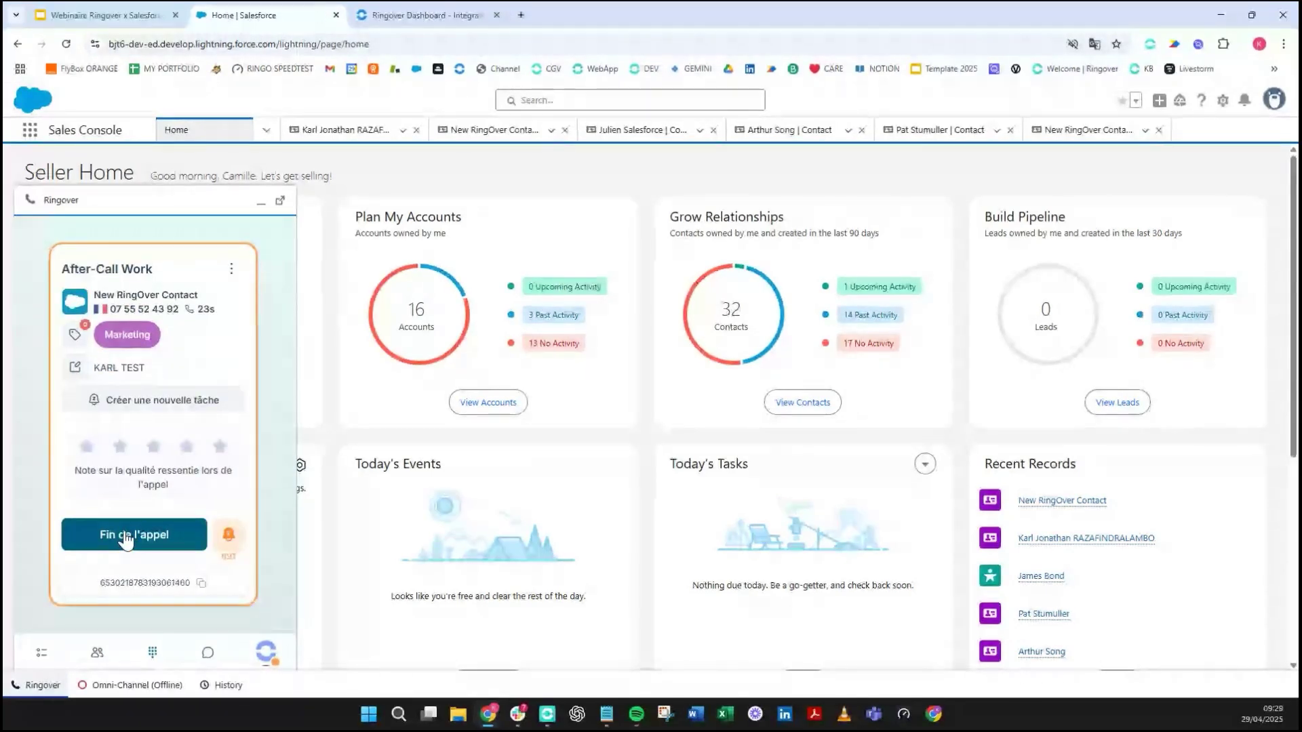
pyautogui.click(126, 538)
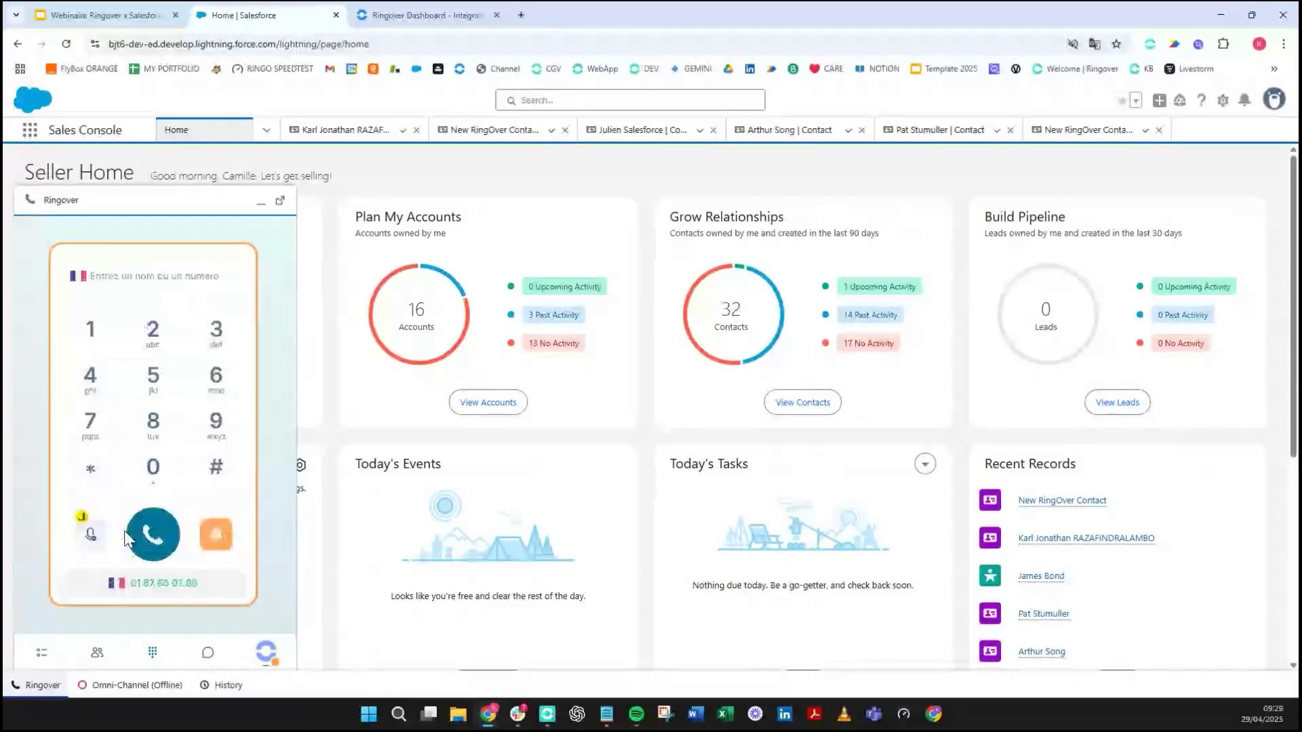
# - Minimise the Ringover dialer and unmute the Salesforce site
pyautogui.click(262, 209)
pyautogui.rightClick(259, 19)
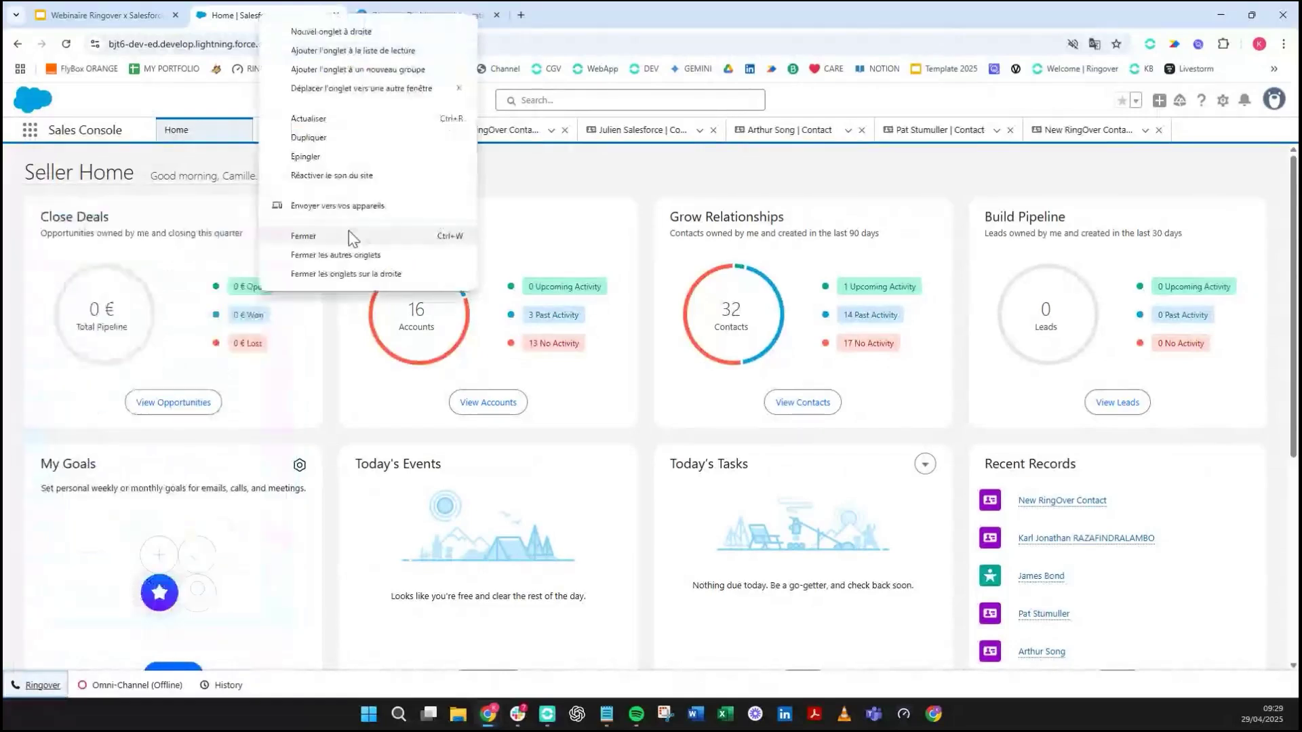
pyautogui.click(331, 175)
# - Go to the Salesforce Contacts list, zoom in, then return to the Ringover Dashboard settings
pyautogui.click(265, 133)
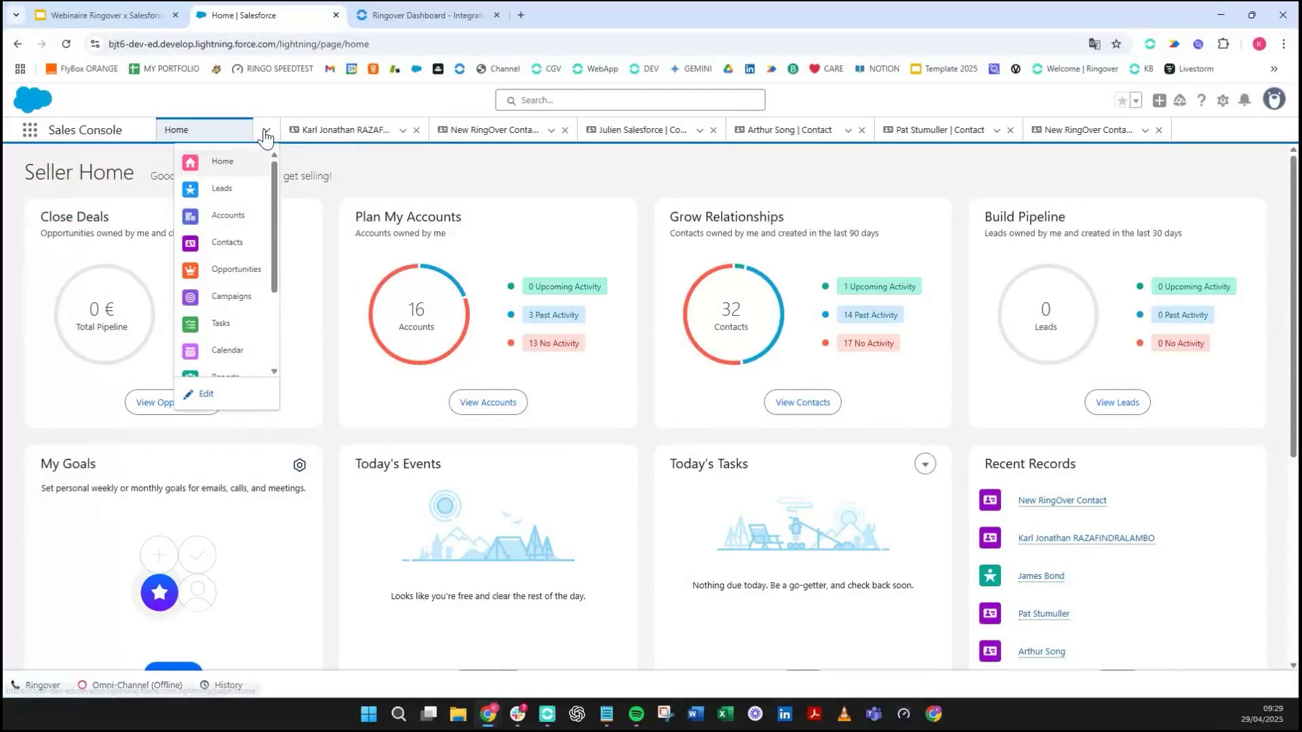
pyautogui.click(232, 244)
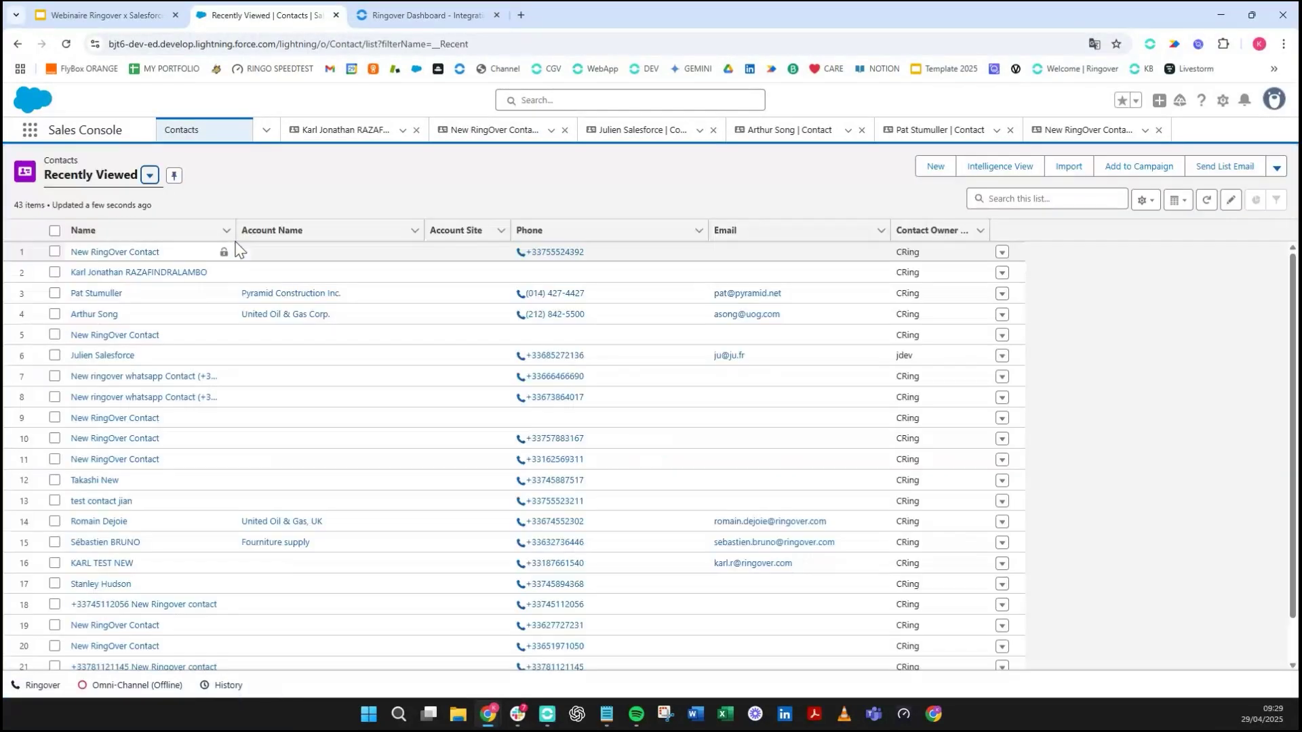
pyautogui.hotkey('ctrl', '+')
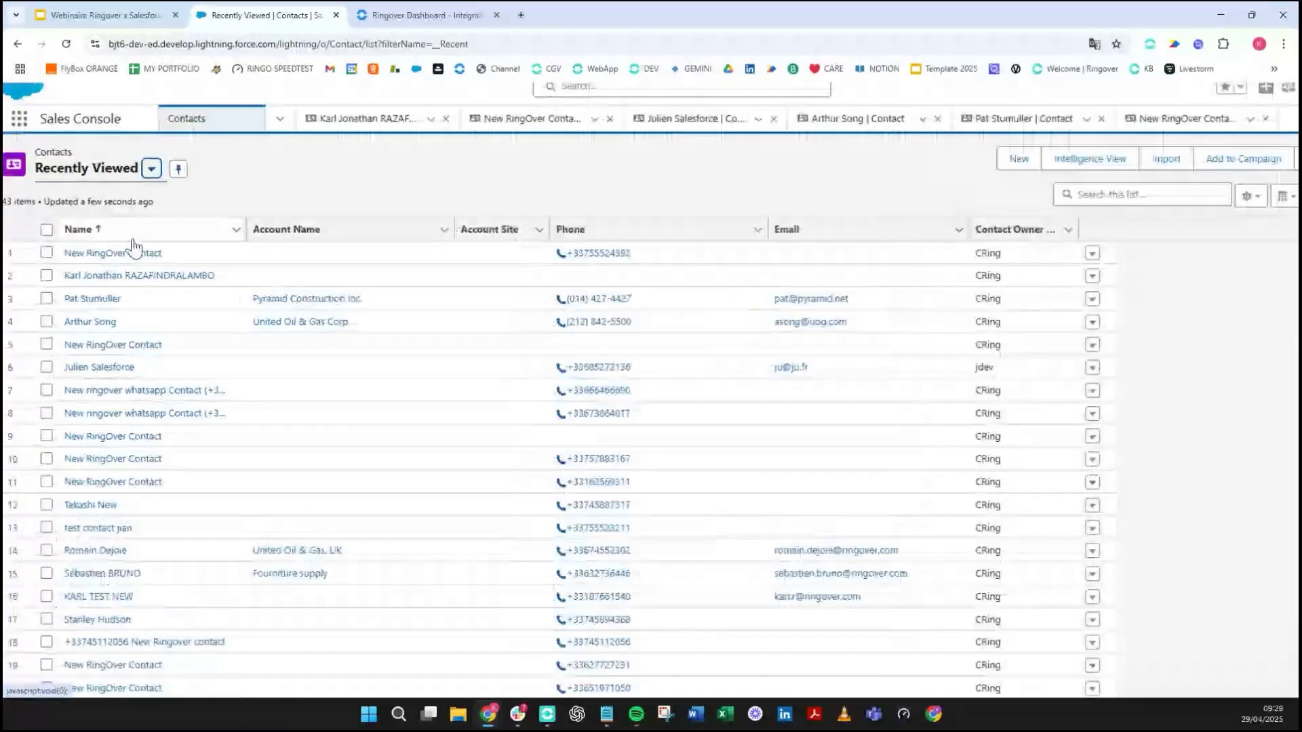
pyautogui.scroll(3, 139, 254)
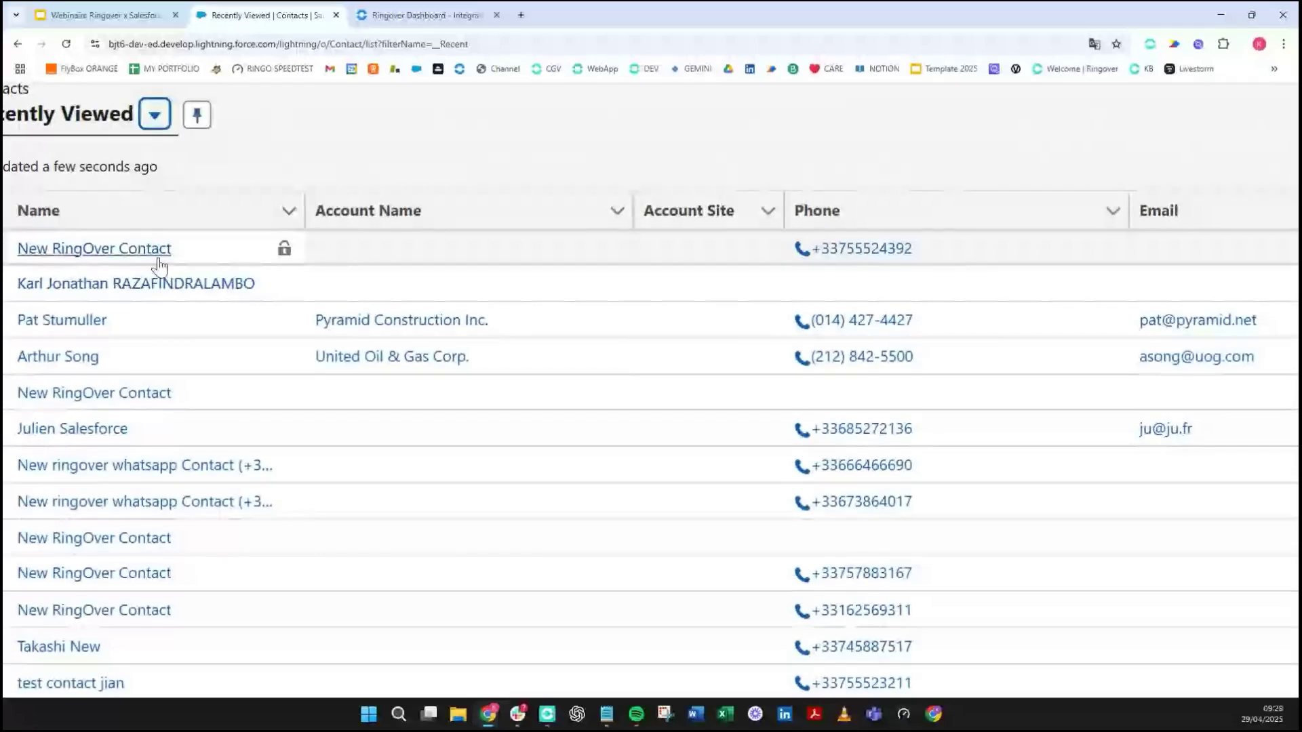
pyautogui.hscroll(-2, 272, 253)
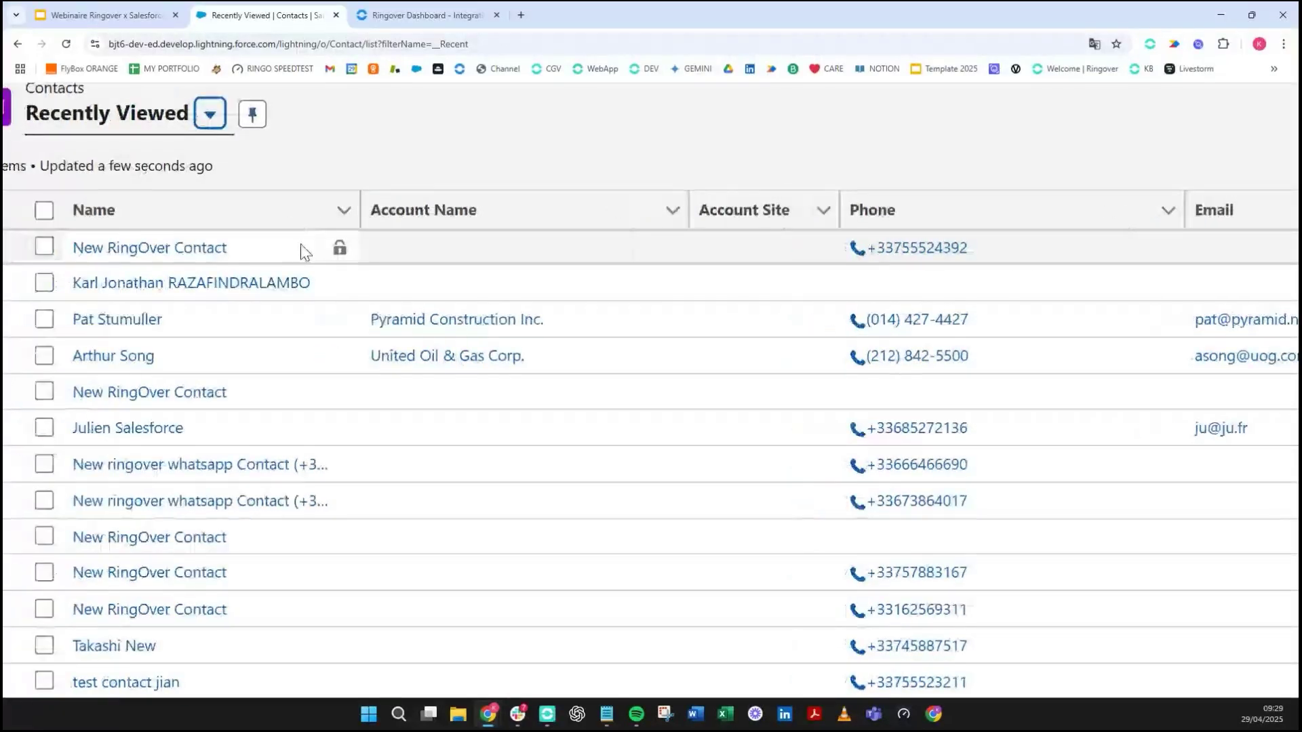
pyautogui.hscroll(1, 303, 253)
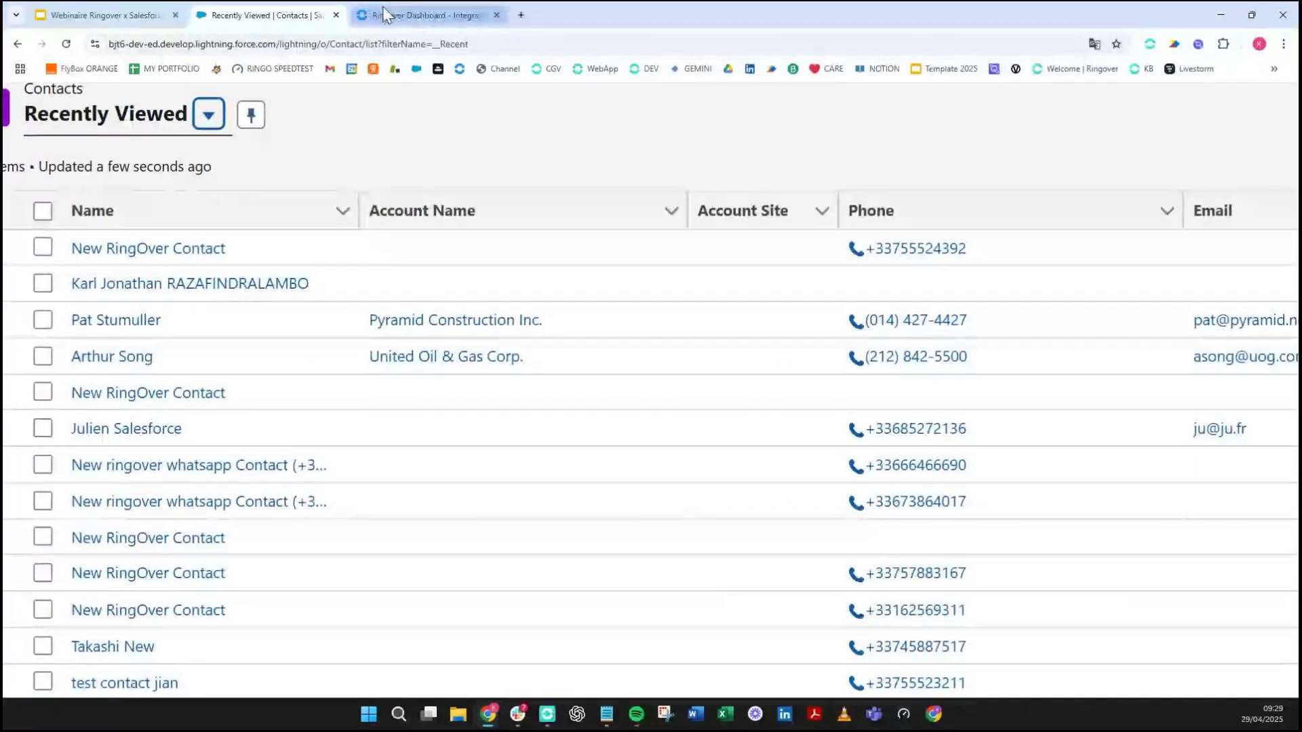
pyautogui.click(381, 14)
# - Scroll through the Salesforce sync and logging settings, then return to the Recently Viewed contacts
pyautogui.scroll(3, 1192, 214)
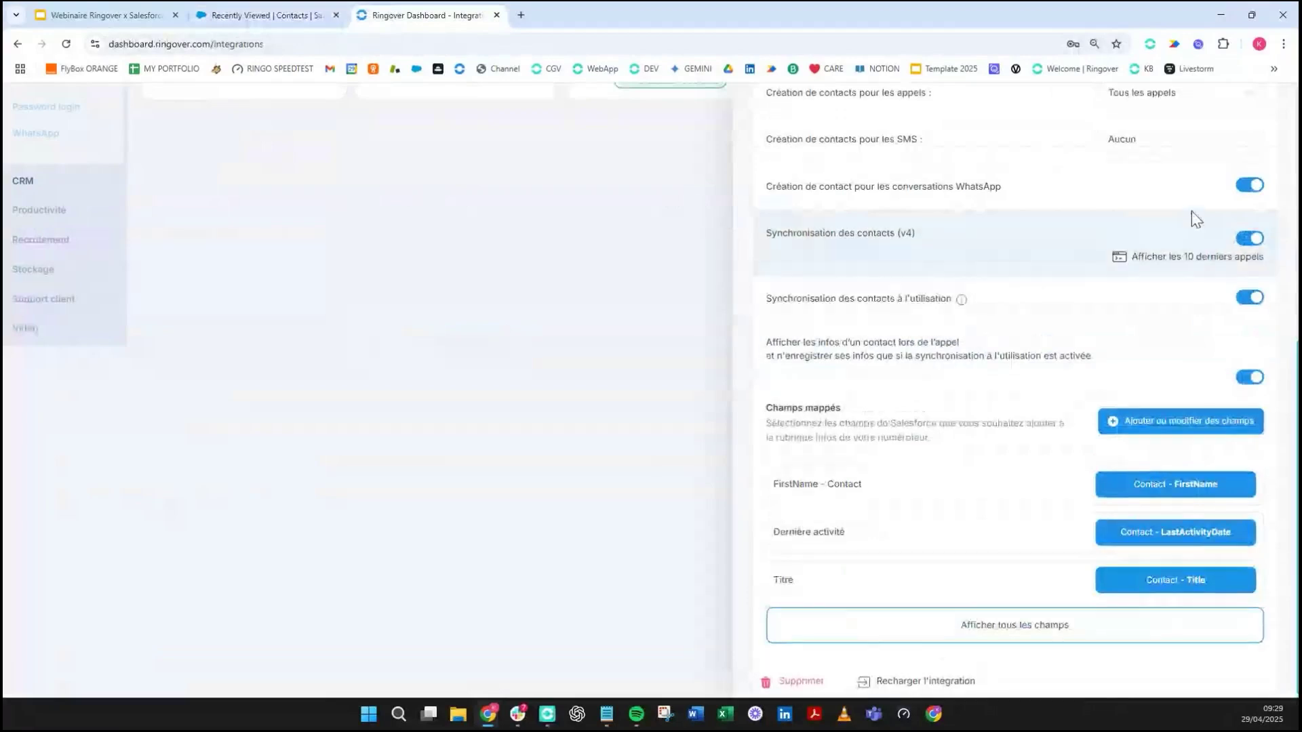
pyautogui.scroll(1, 1192, 212)
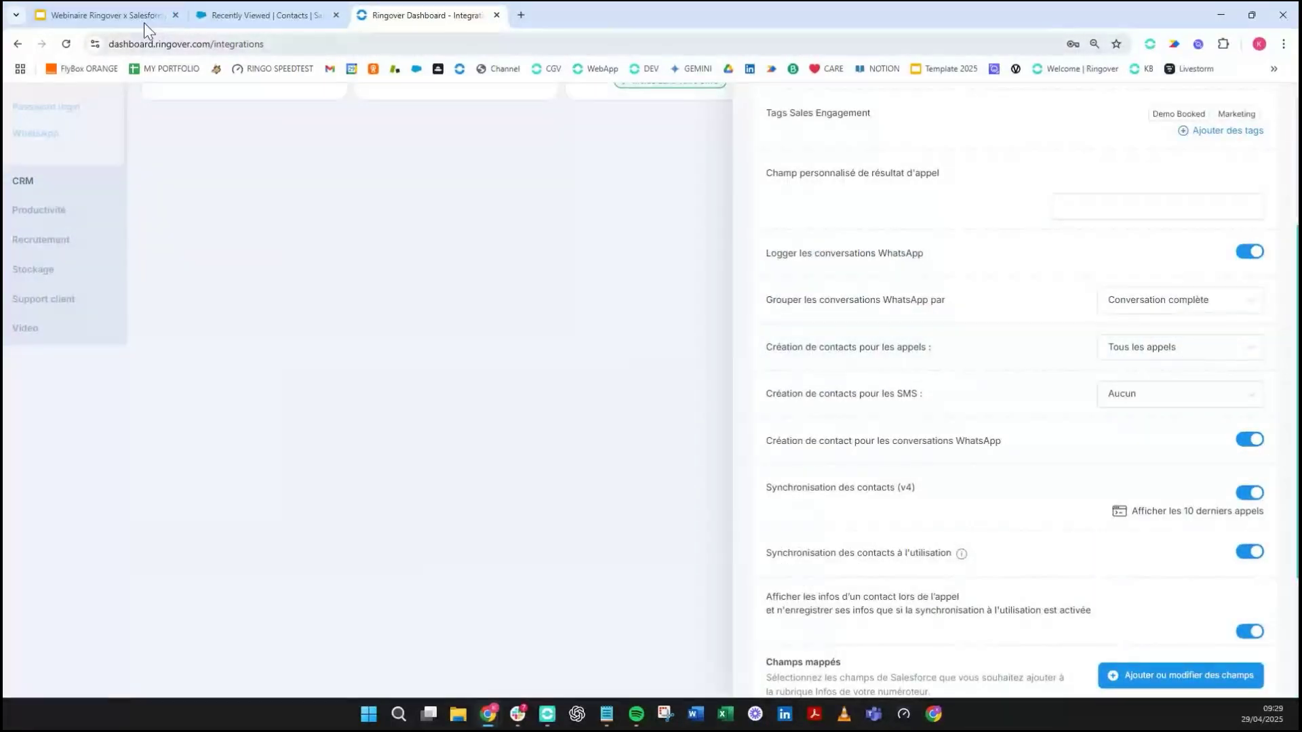
pyautogui.click(278, 10)
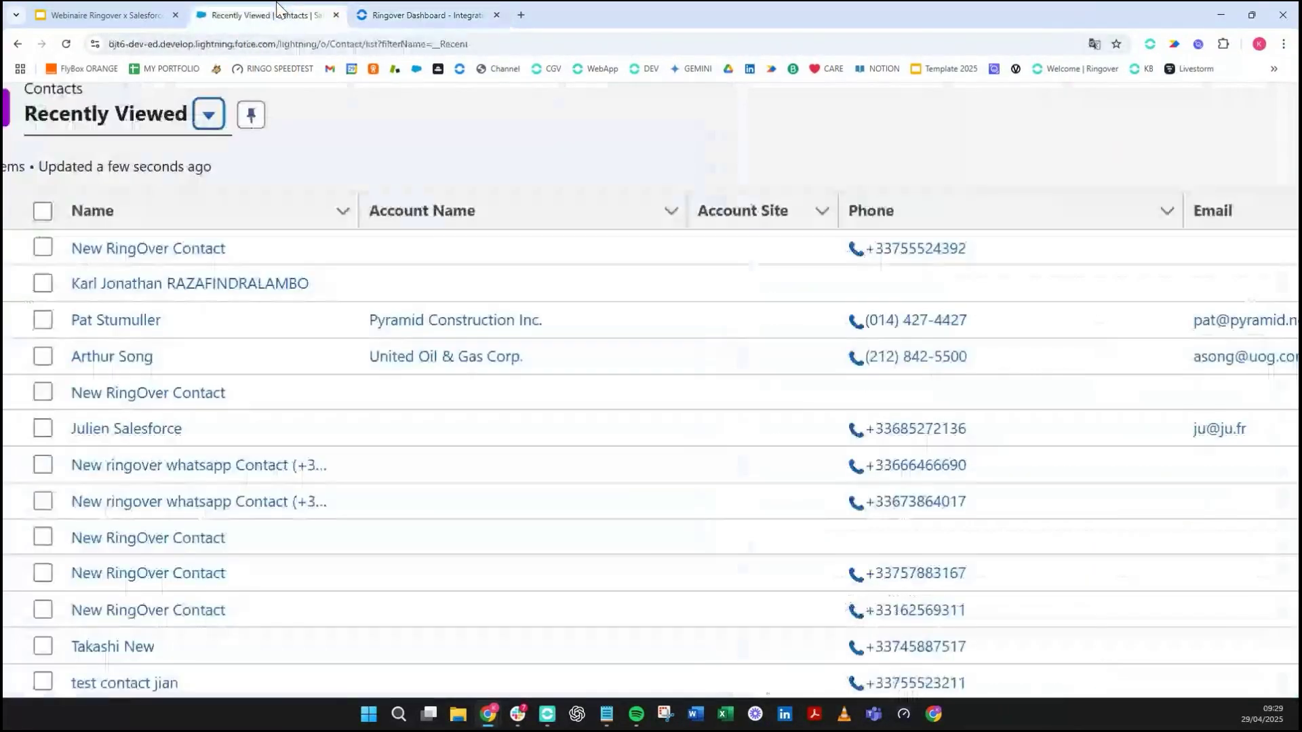
# - Open the New RingOver Contact record, view its hierarchy, go back and start a New Note
pyautogui.click(82, 255)
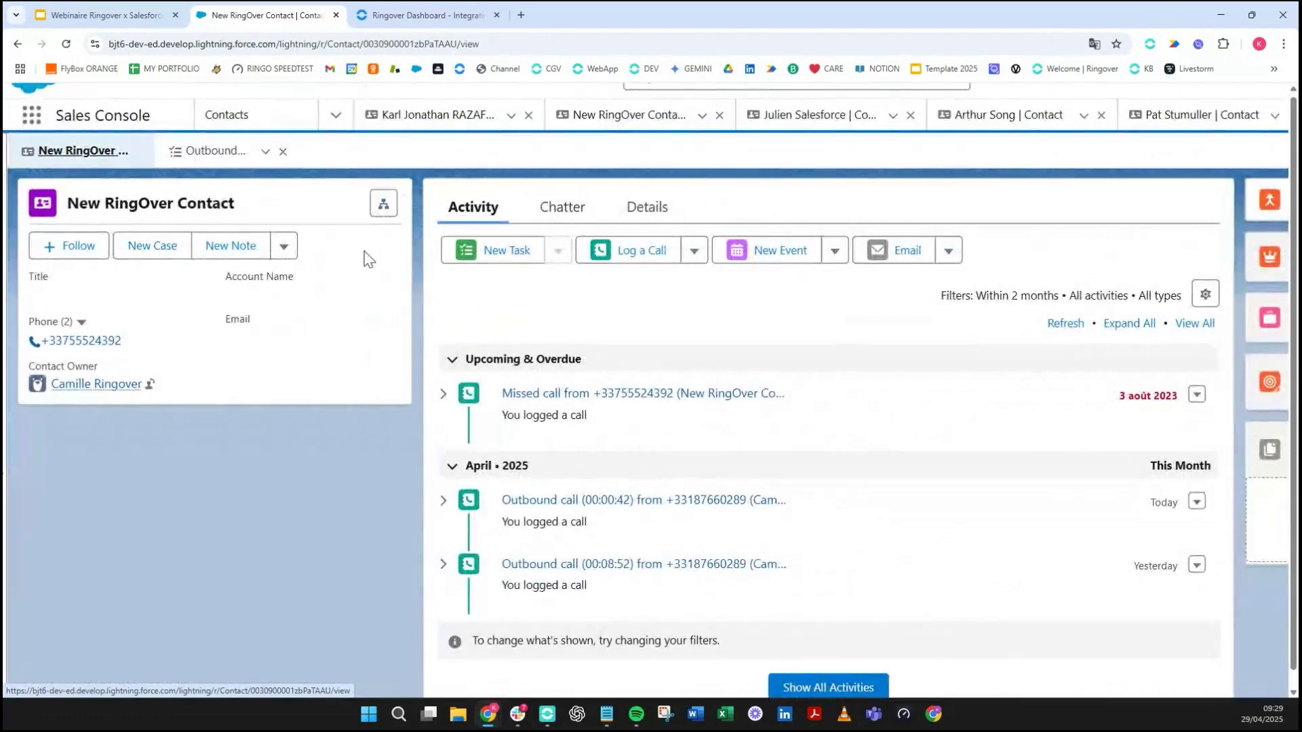
pyautogui.click(381, 205)
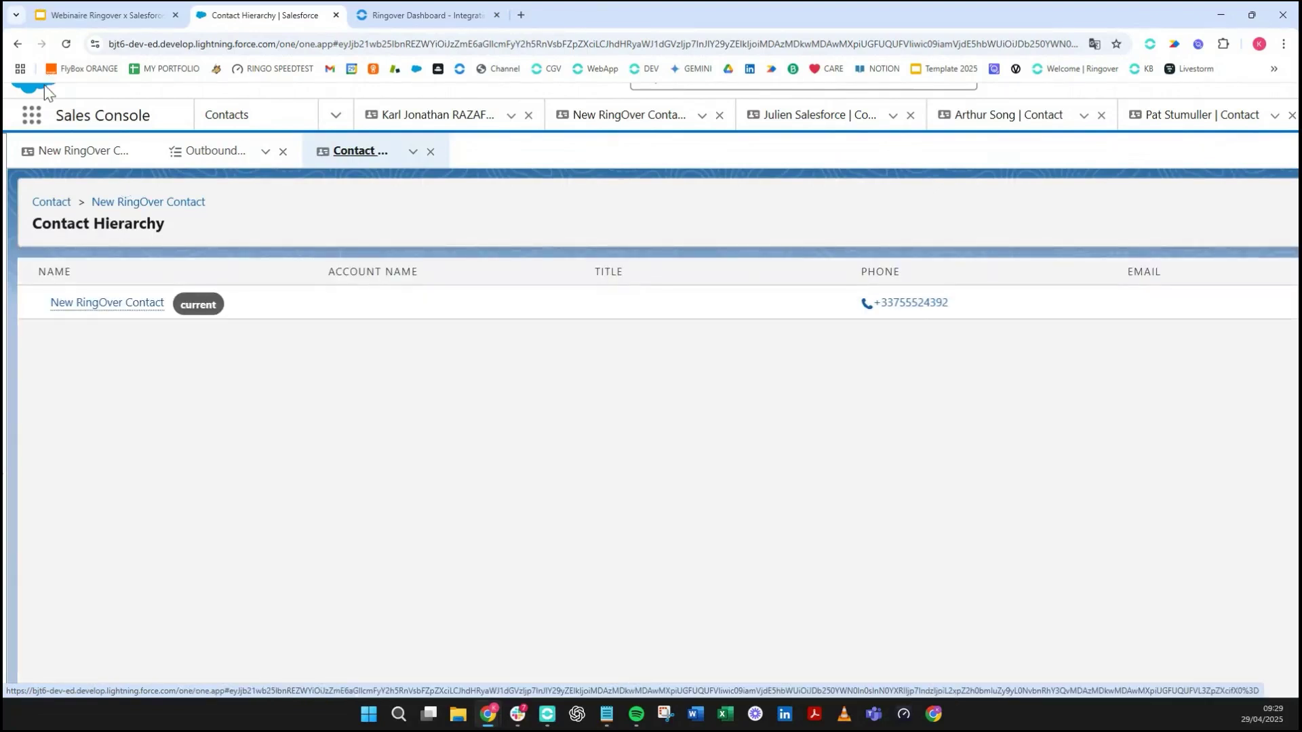
pyautogui.hotkey('ctrl', '-')
pyautogui.hotkey('ctrl', '-')
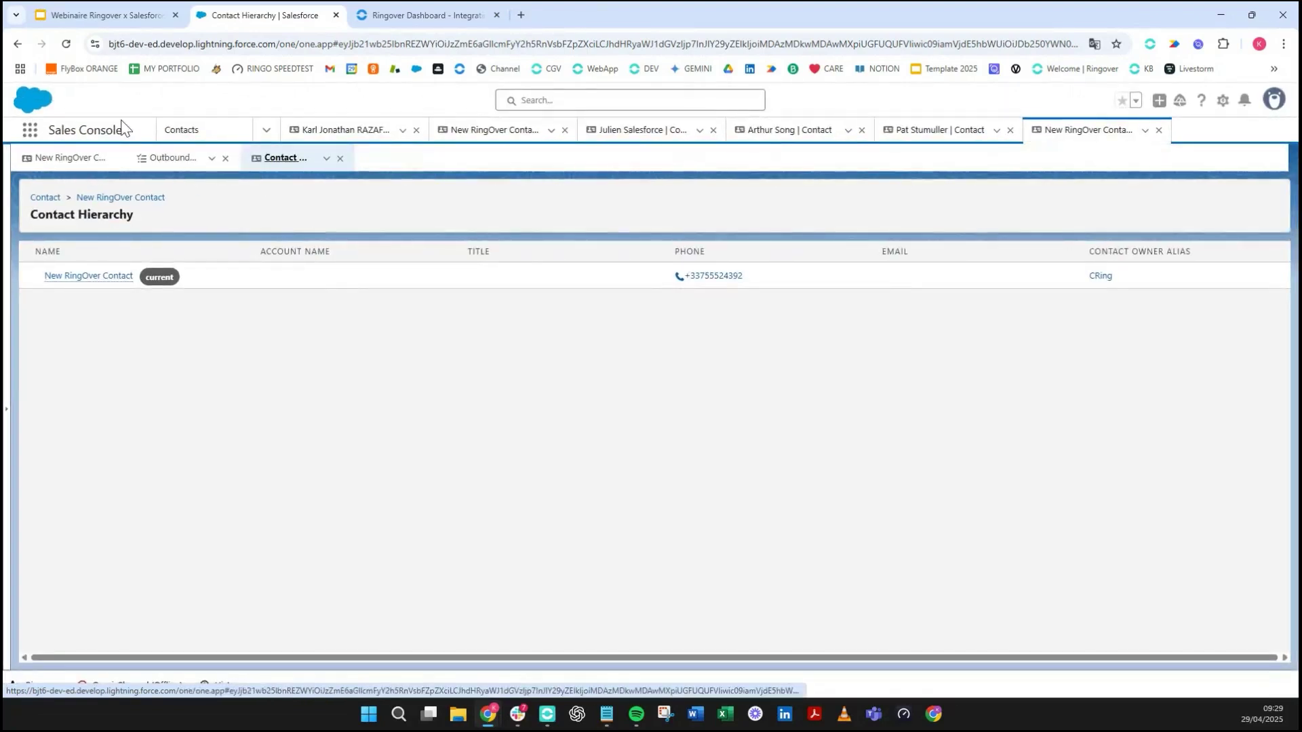
pyautogui.click(18, 44)
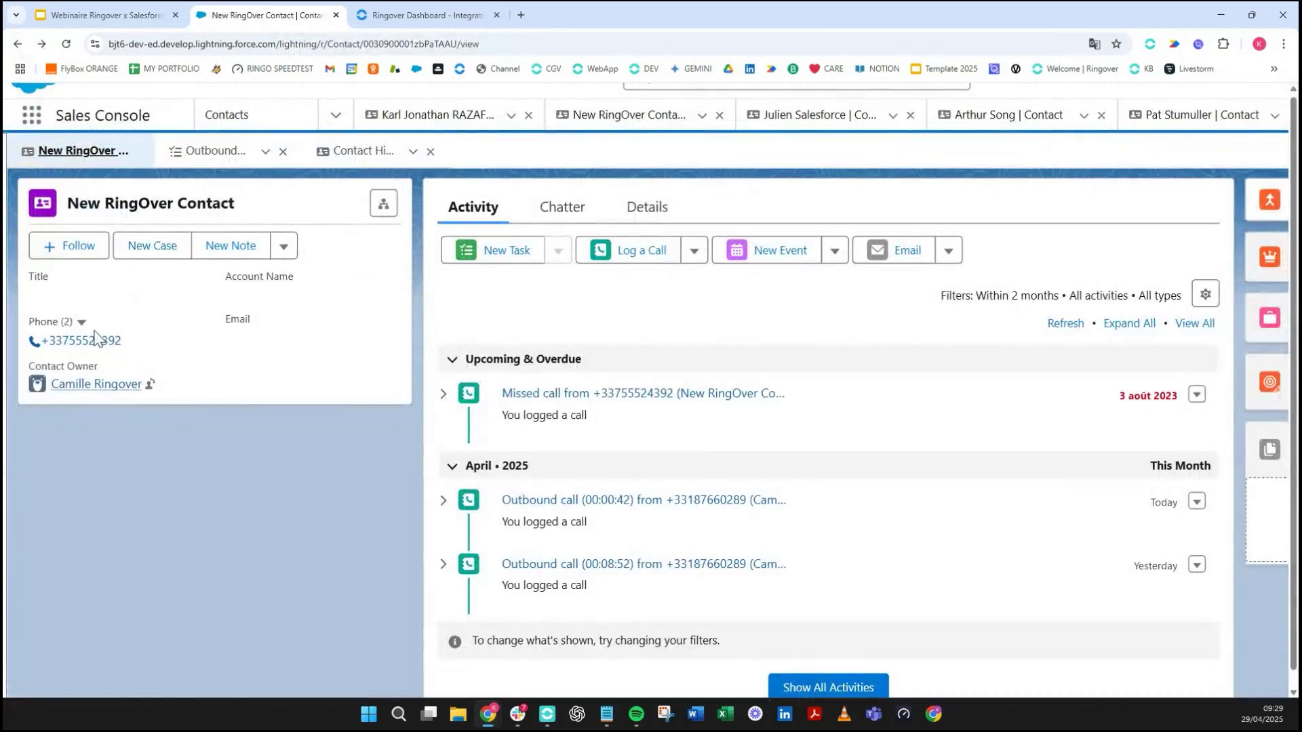
pyautogui.click(259, 246)
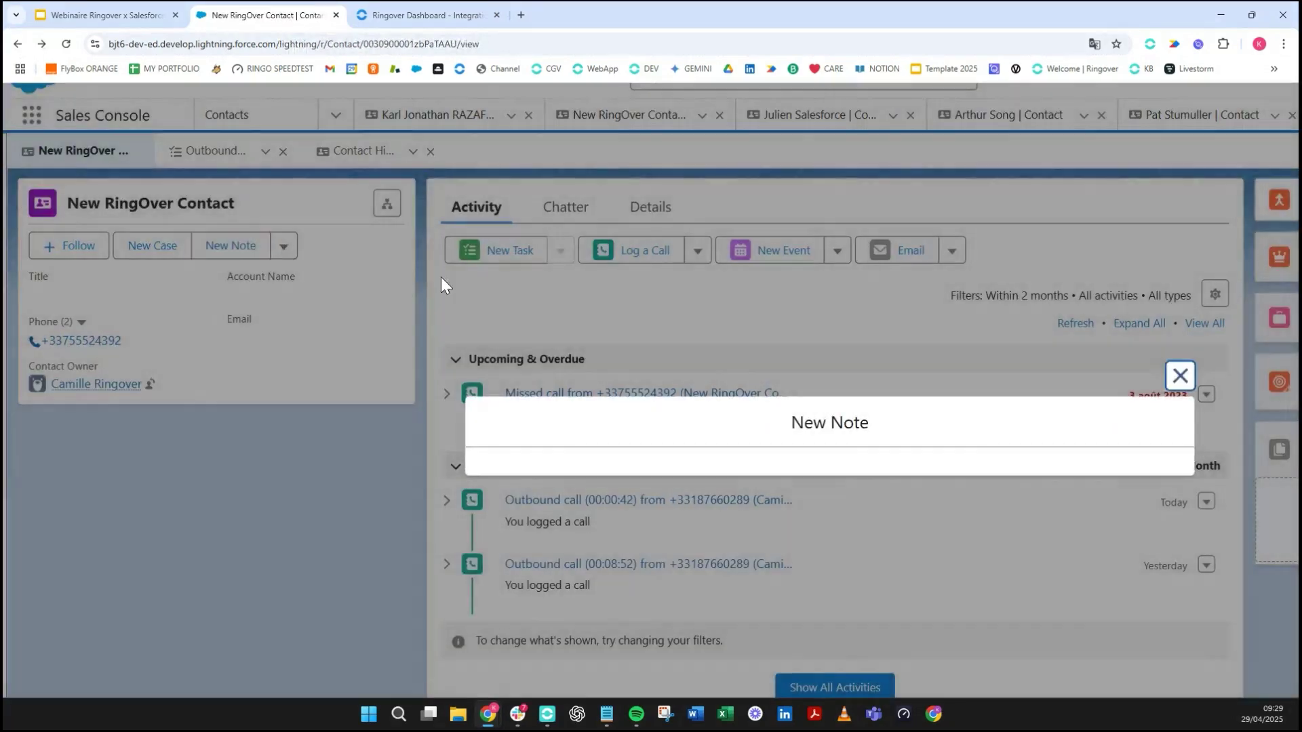
# - Discard the new note, open the contact's edit form and set Salutation to Mr
pyautogui.click(1179, 247)
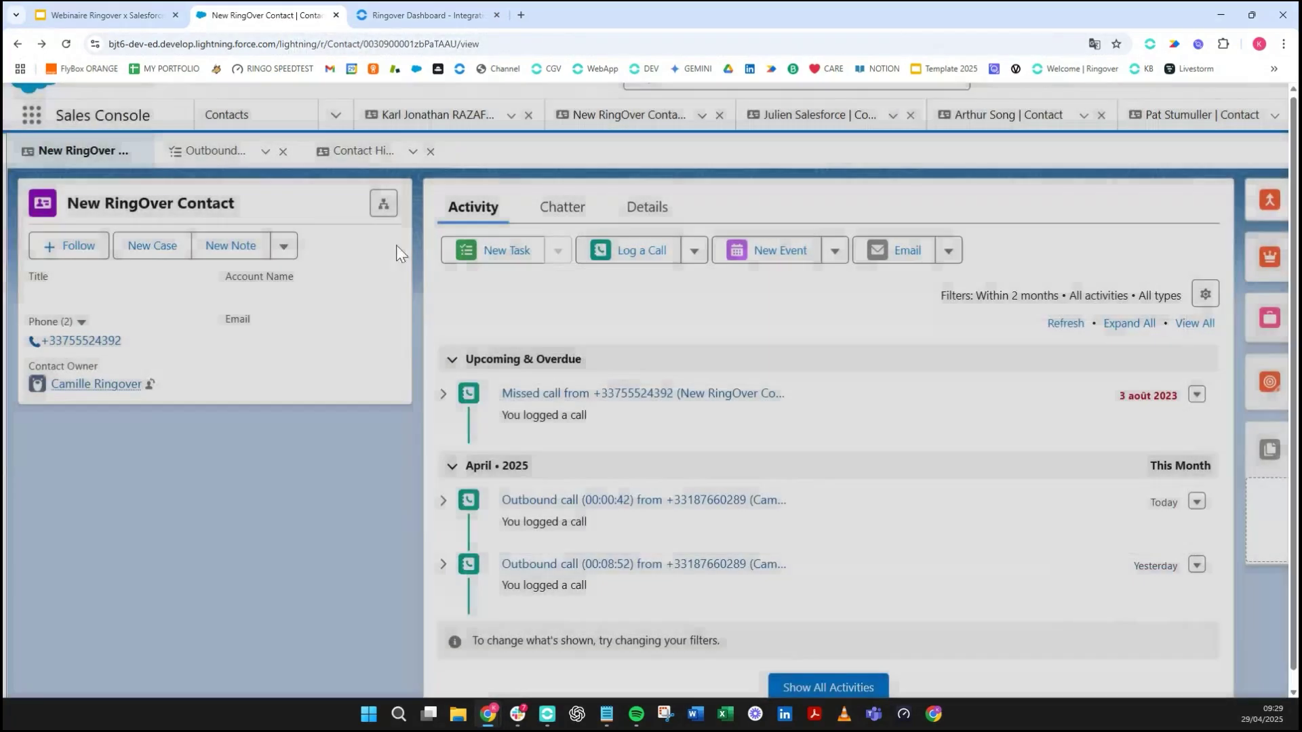
pyautogui.click(283, 246)
pyautogui.click(306, 338)
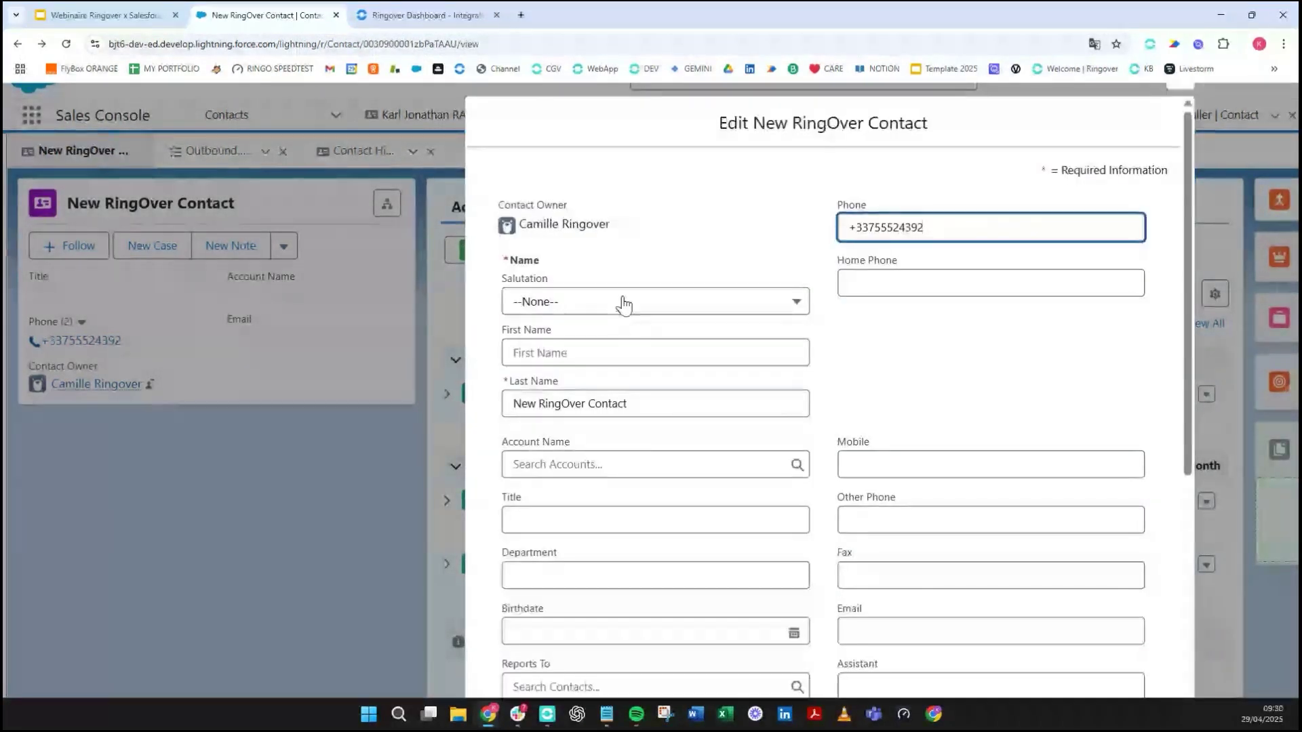
pyautogui.click(623, 305)
pyautogui.click(618, 363)
# - Enter the contact's first name, replace the last name with TEST, and save
pyautogui.click(609, 353)
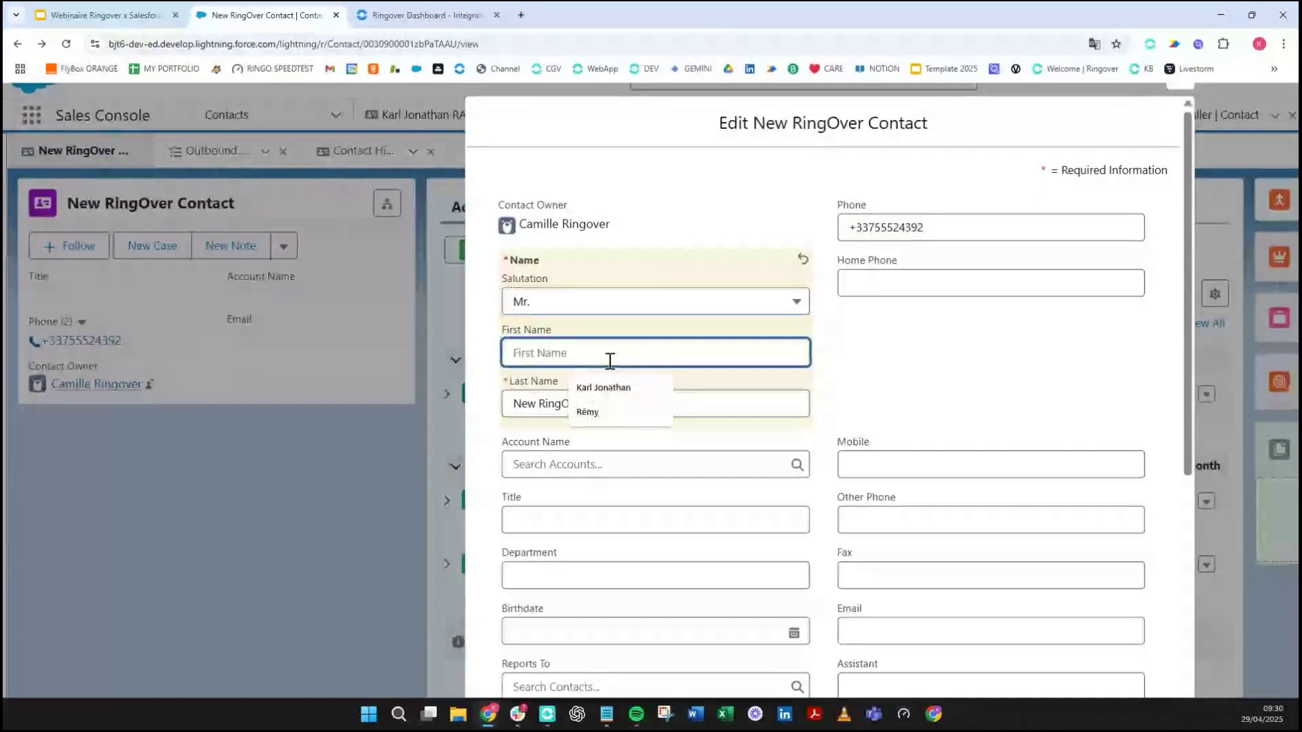
pyautogui.click(610, 361)
pyautogui.write('KARL')
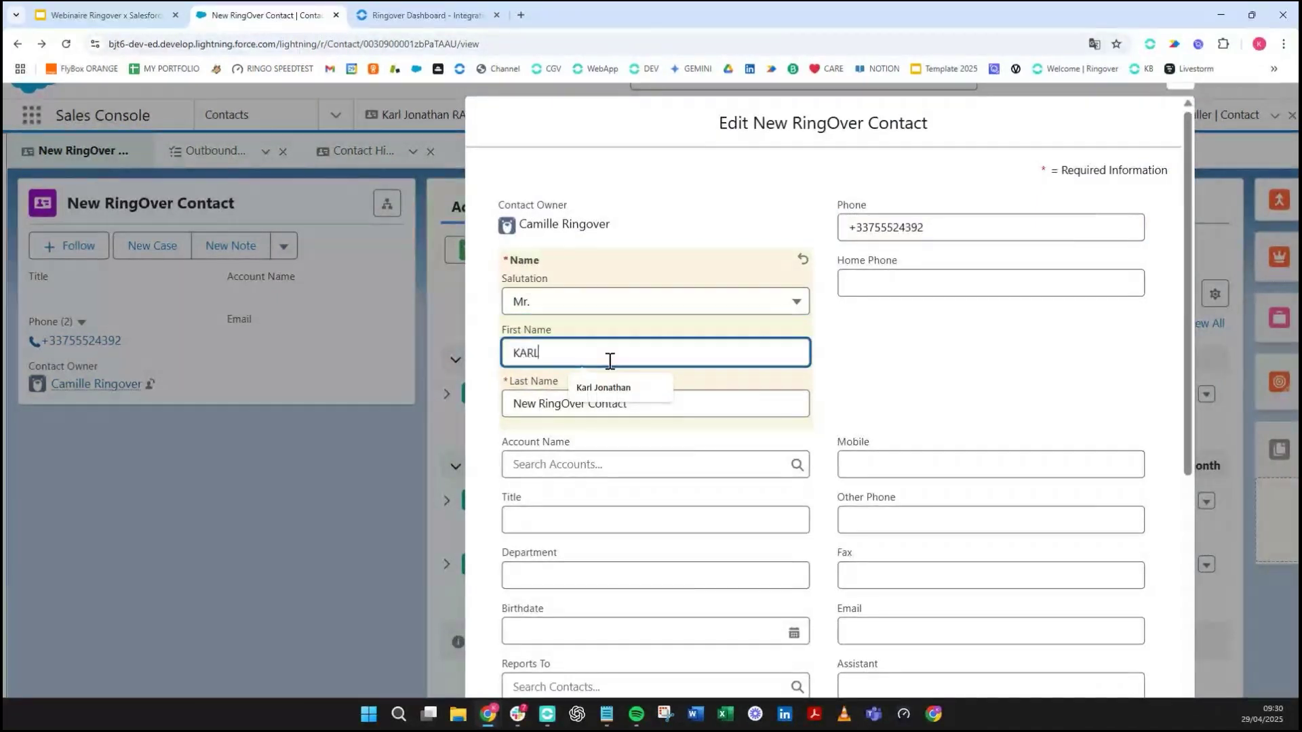
pyautogui.click(754, 400)
pyautogui.hotkey('ctrl', 'a')
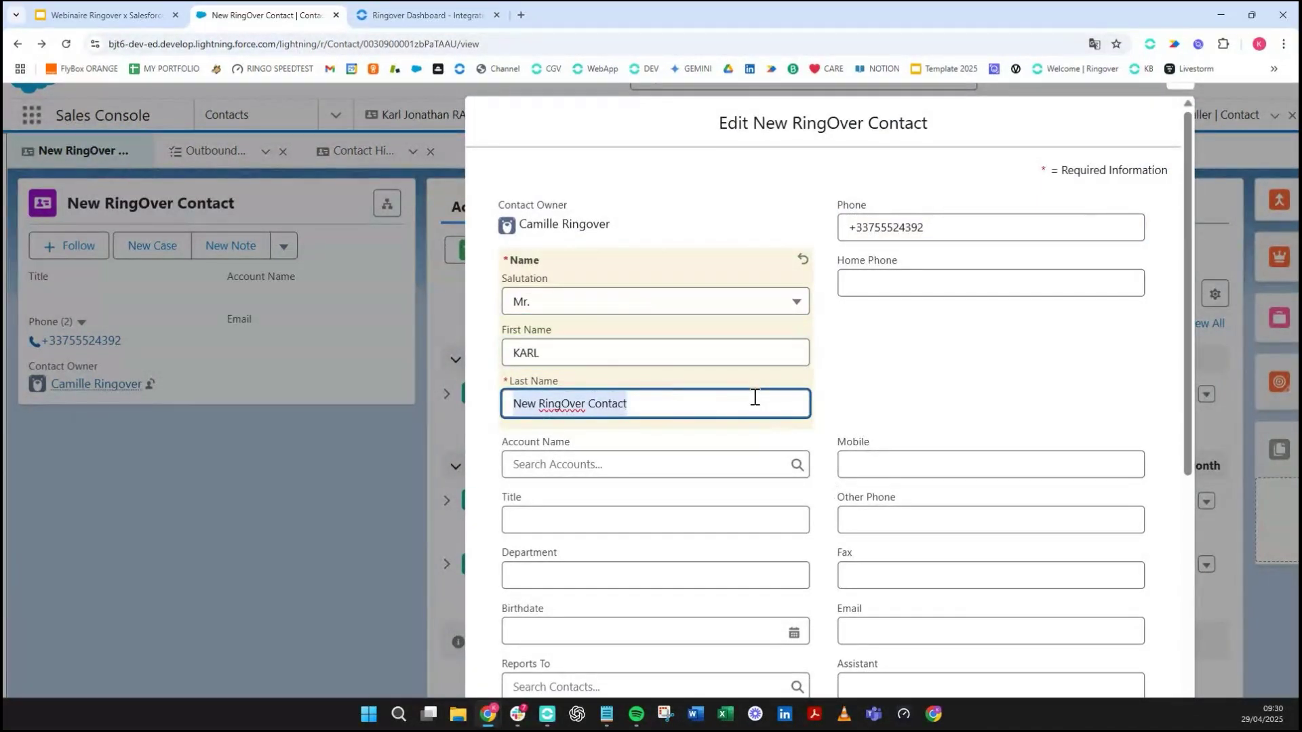
pyautogui.write('TEST')
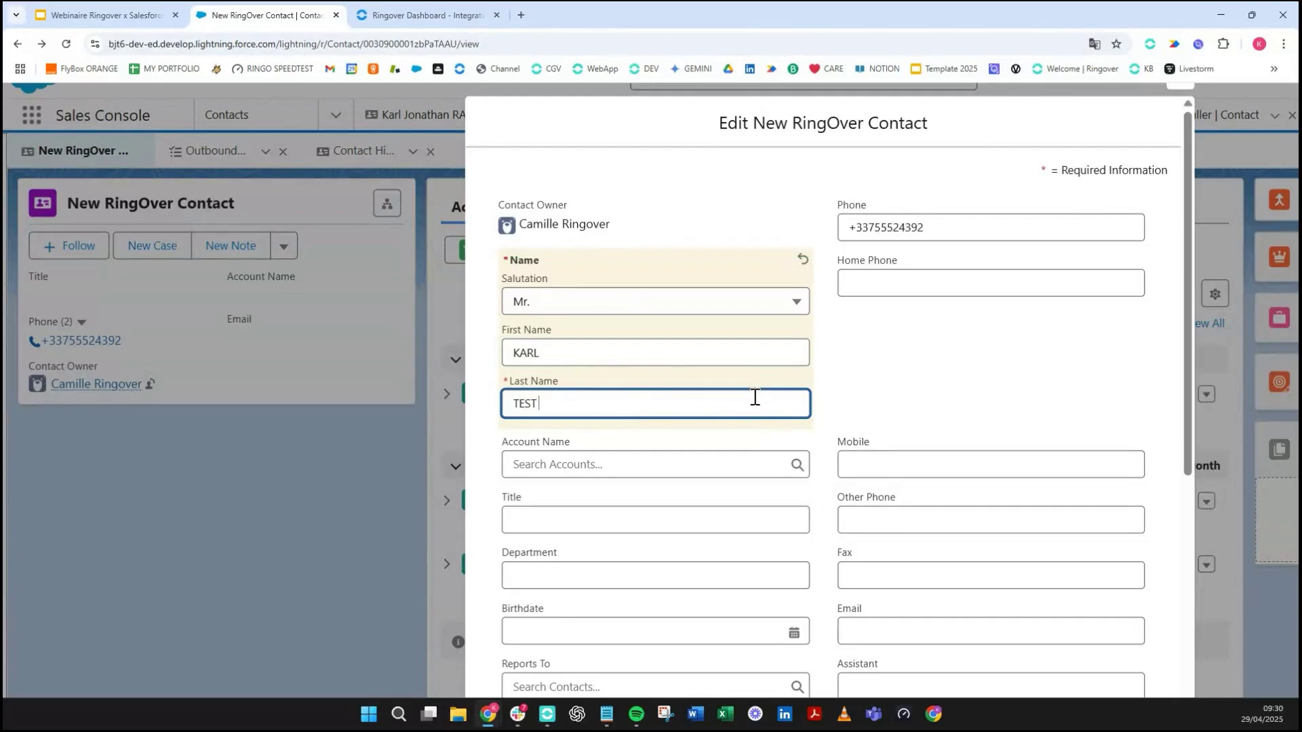
pyautogui.scroll(-2, 949, 421)
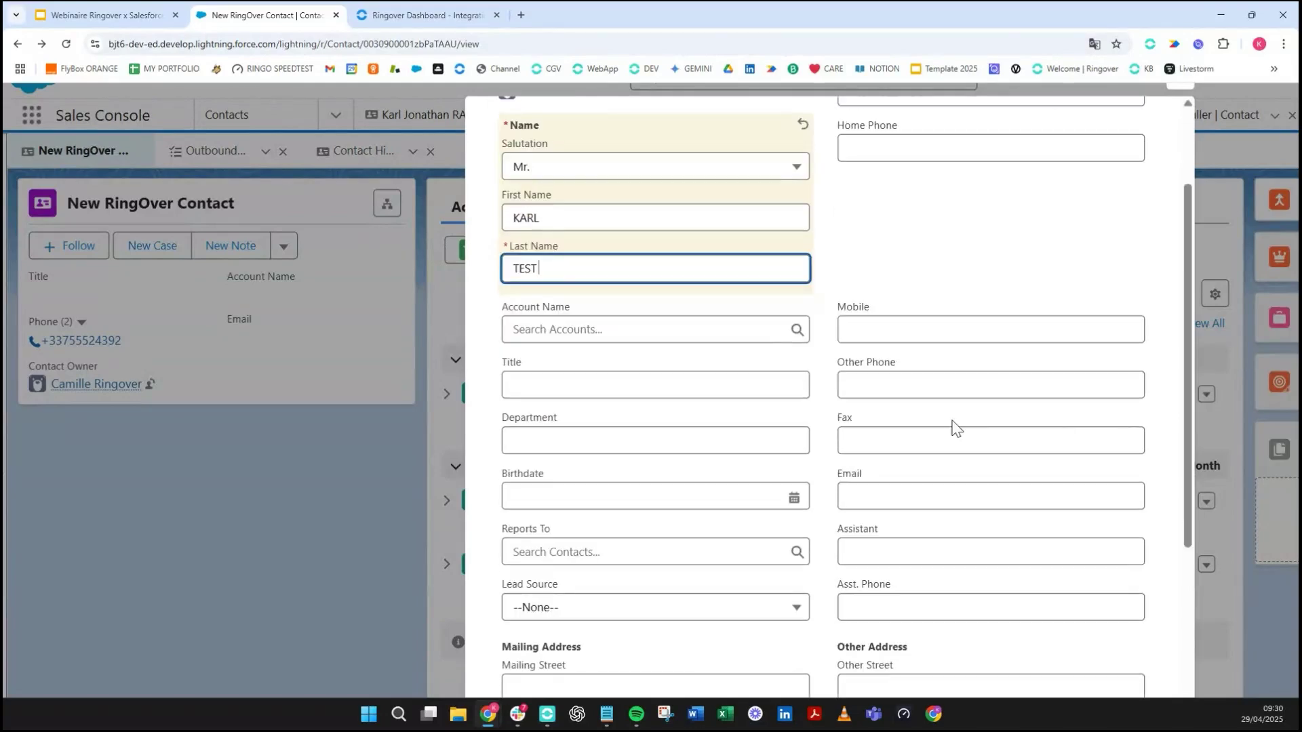
pyautogui.scroll(-6, 953, 427)
pyautogui.scroll(-3, 981, 434)
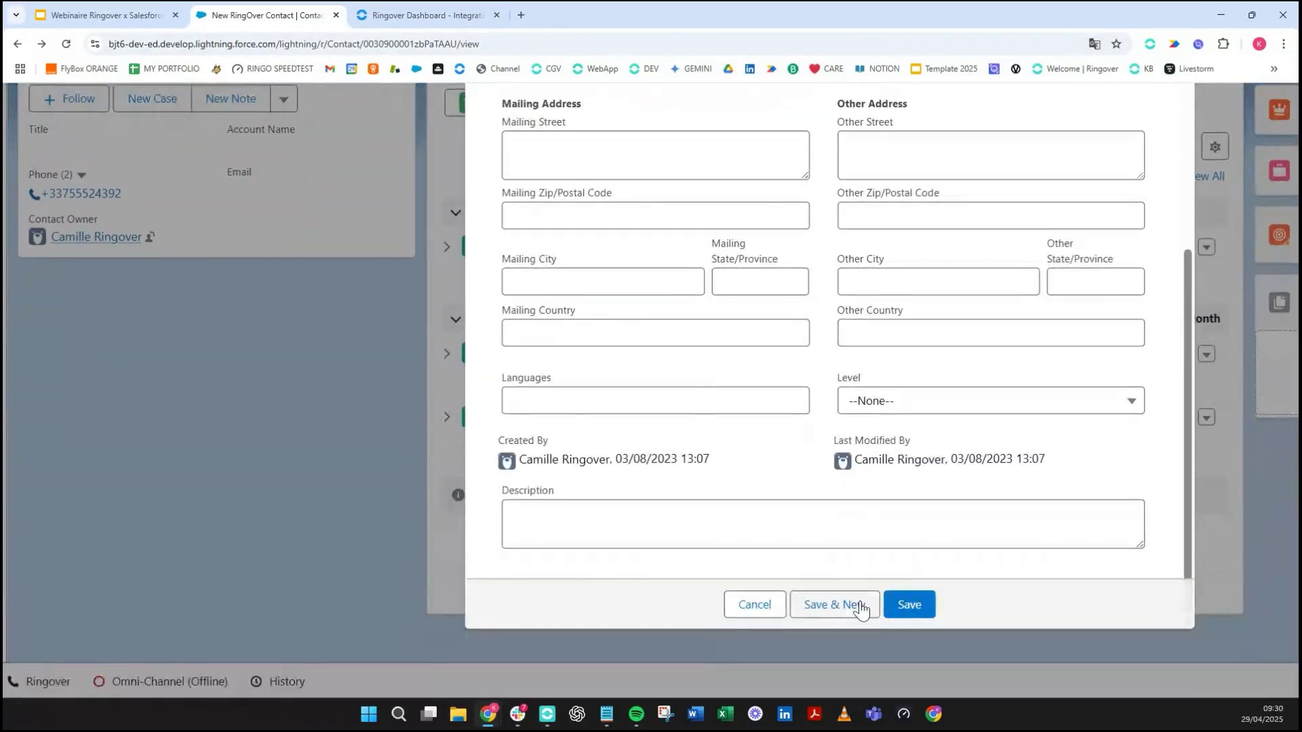
pyautogui.click(906, 605)
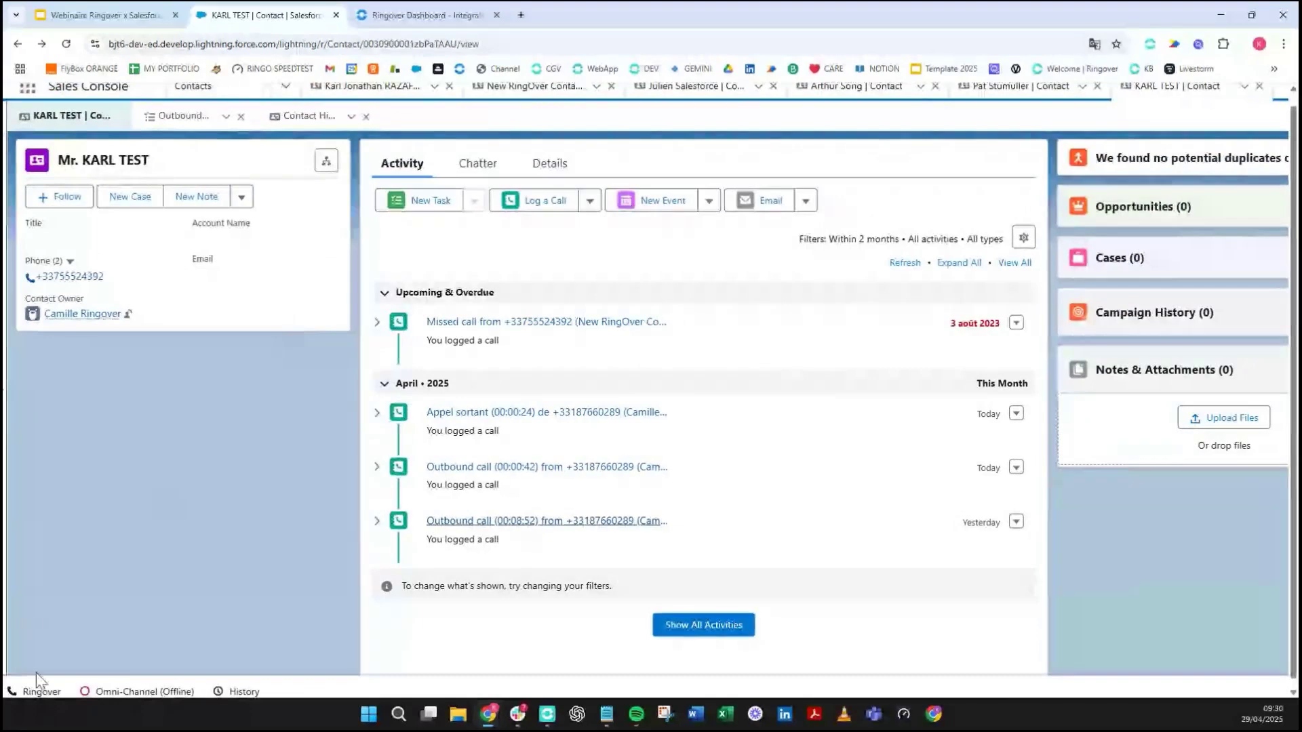
# - Open the embedded Ringover dialer and go to the Salesforce Contacts list
pyautogui.click(37, 696)
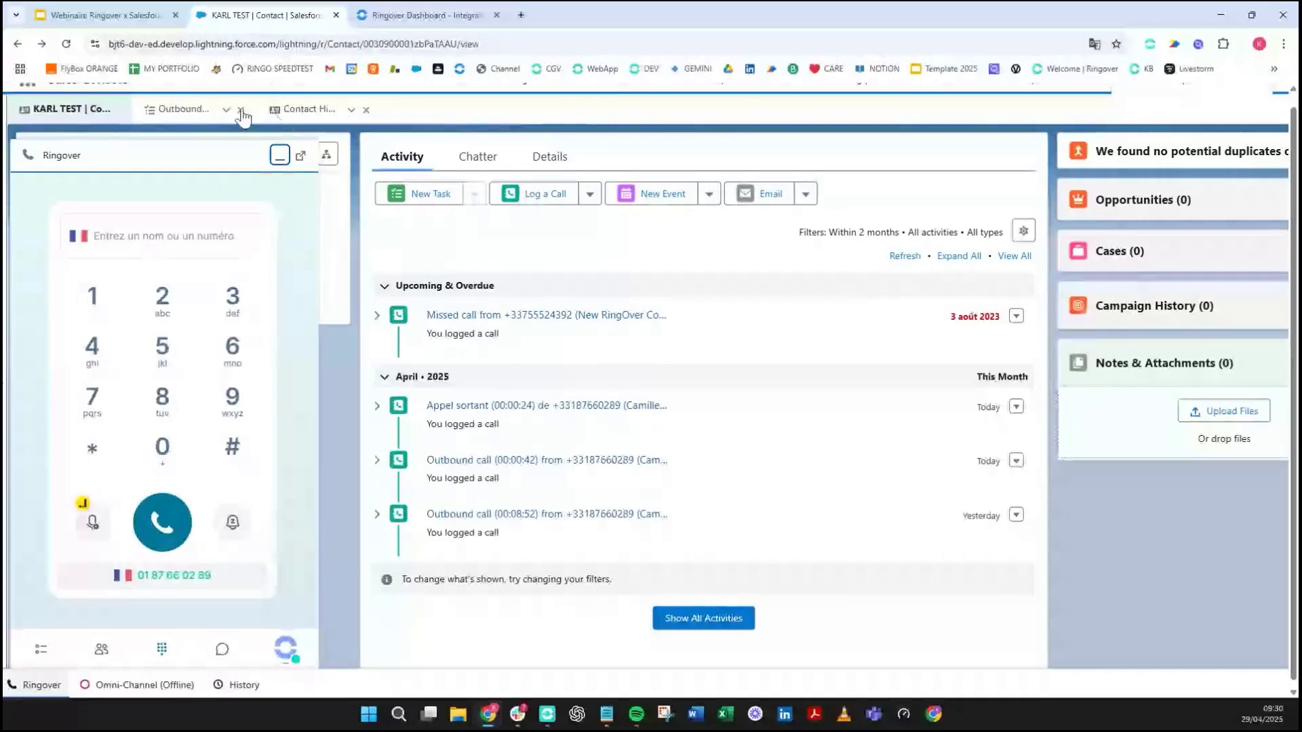
pyautogui.scroll(1, 298, 122)
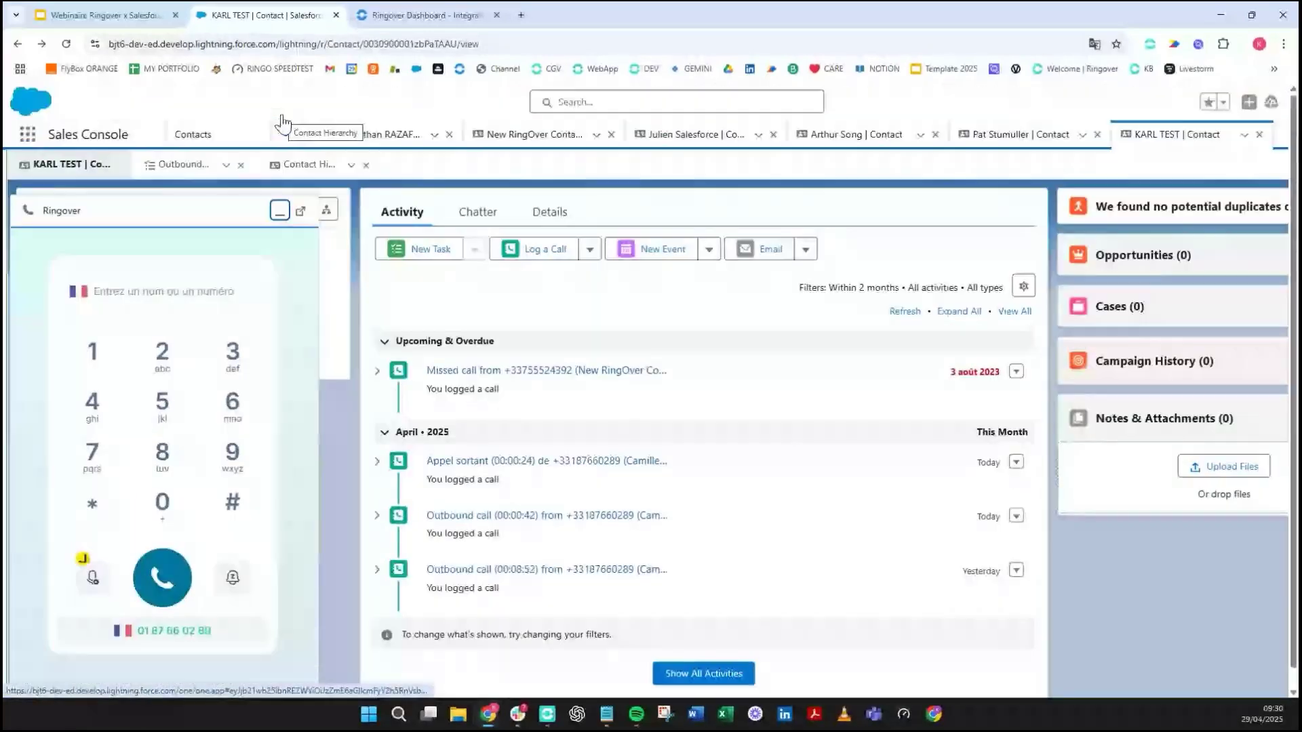
pyautogui.click(247, 145)
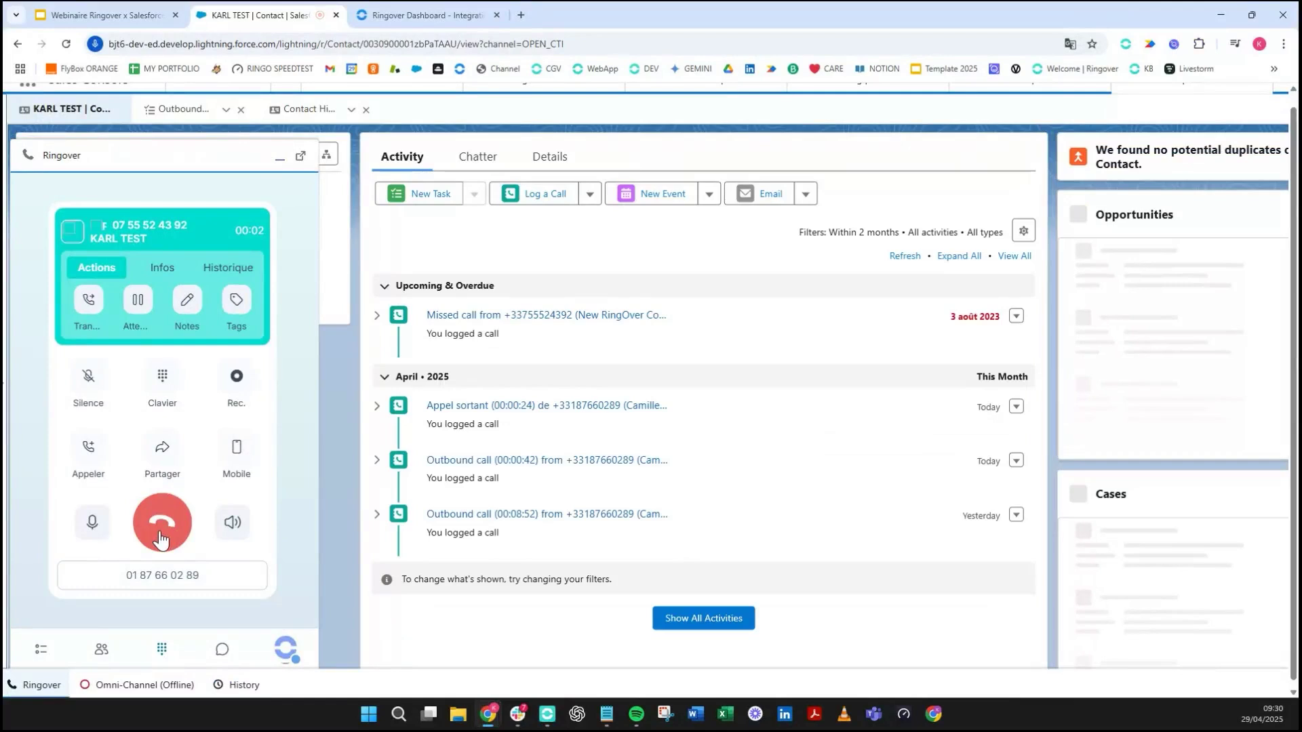
# - Mute the Salesforce site's sound and note 'KARL TES' in the ongoing call's notes
pyautogui.rightClick(274, 17)
pyautogui.click(339, 175)
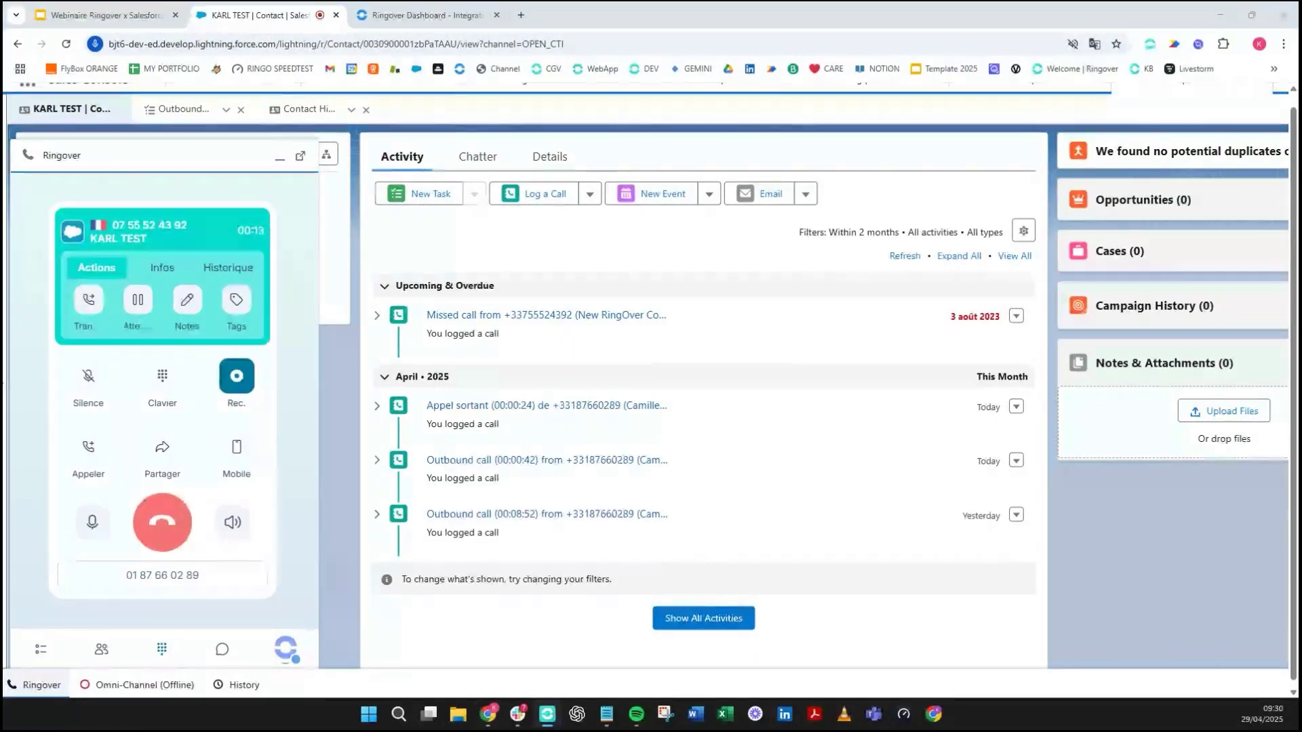
pyautogui.click(188, 300)
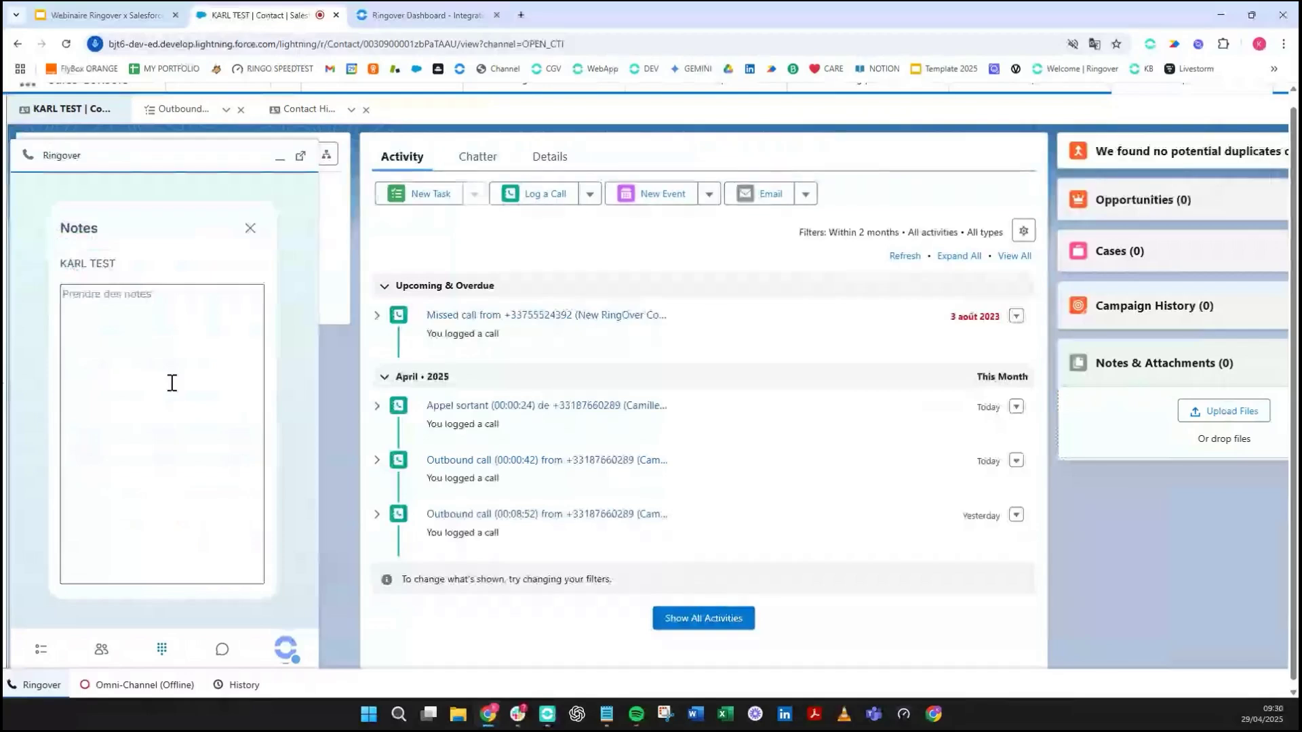
pyautogui.write('KARL TEST')
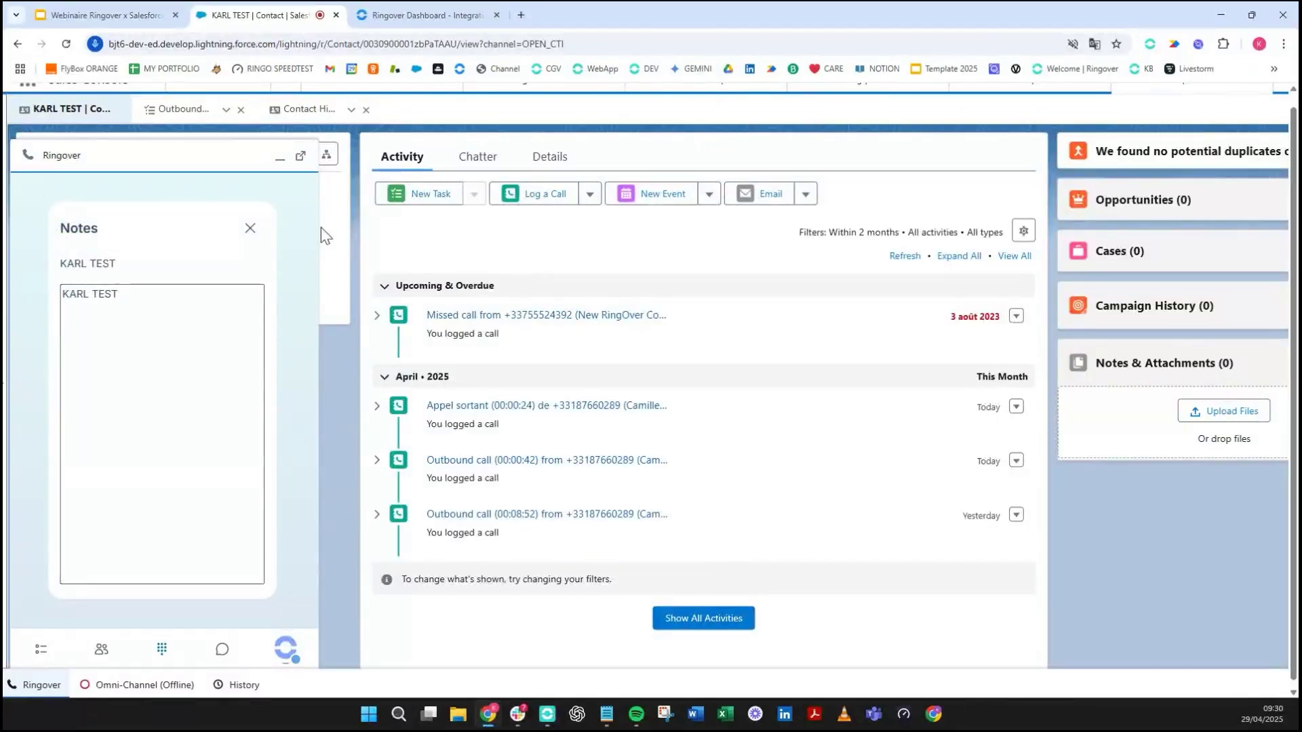
pyautogui.click(251, 228)
# - Tag the call Demo Booked, hang up, and finish the after-call work
pyautogui.click(228, 278)
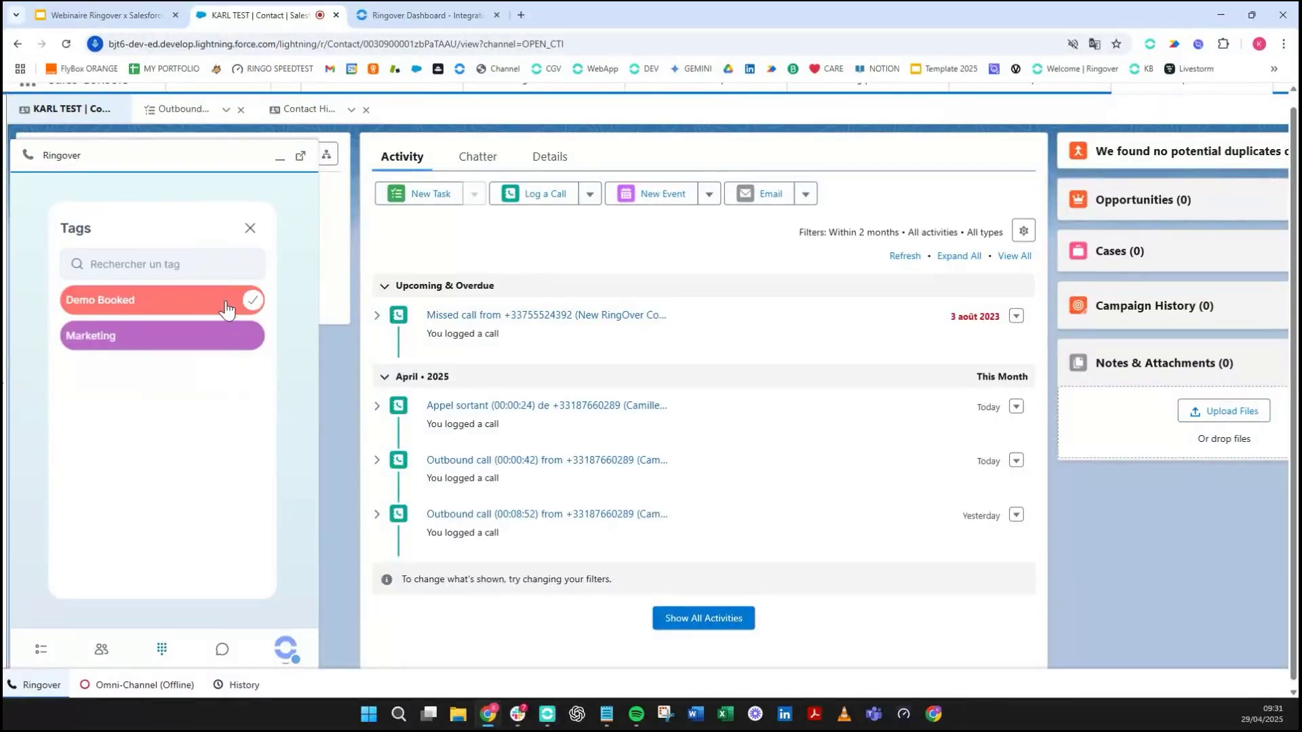
pyautogui.click(250, 229)
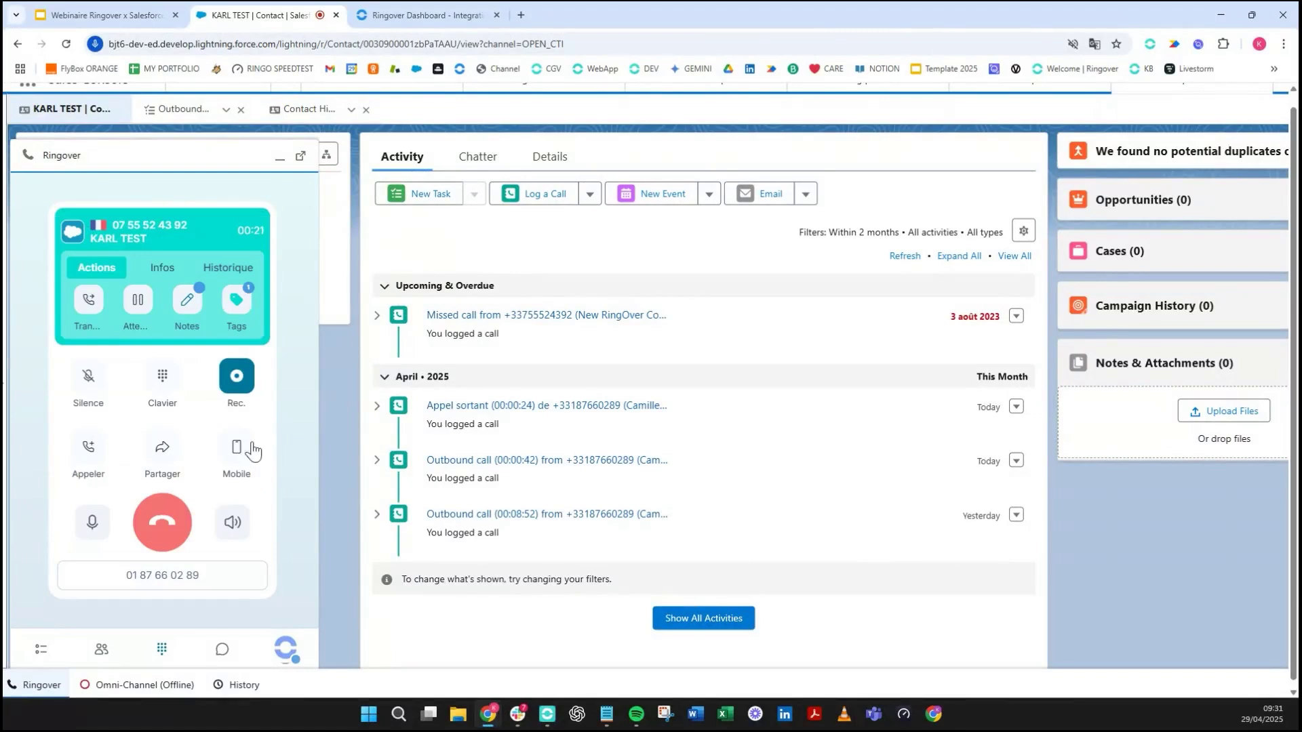
pyautogui.click(155, 542)
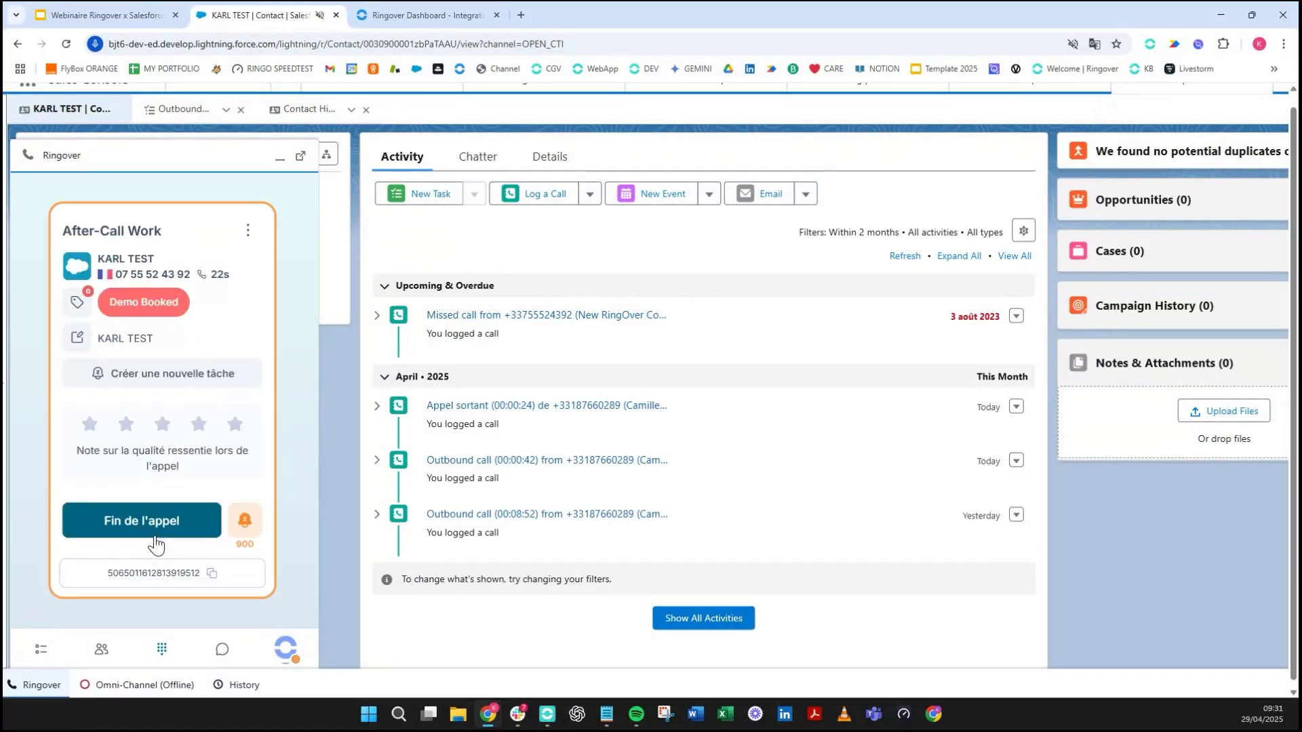
pyautogui.click(155, 536)
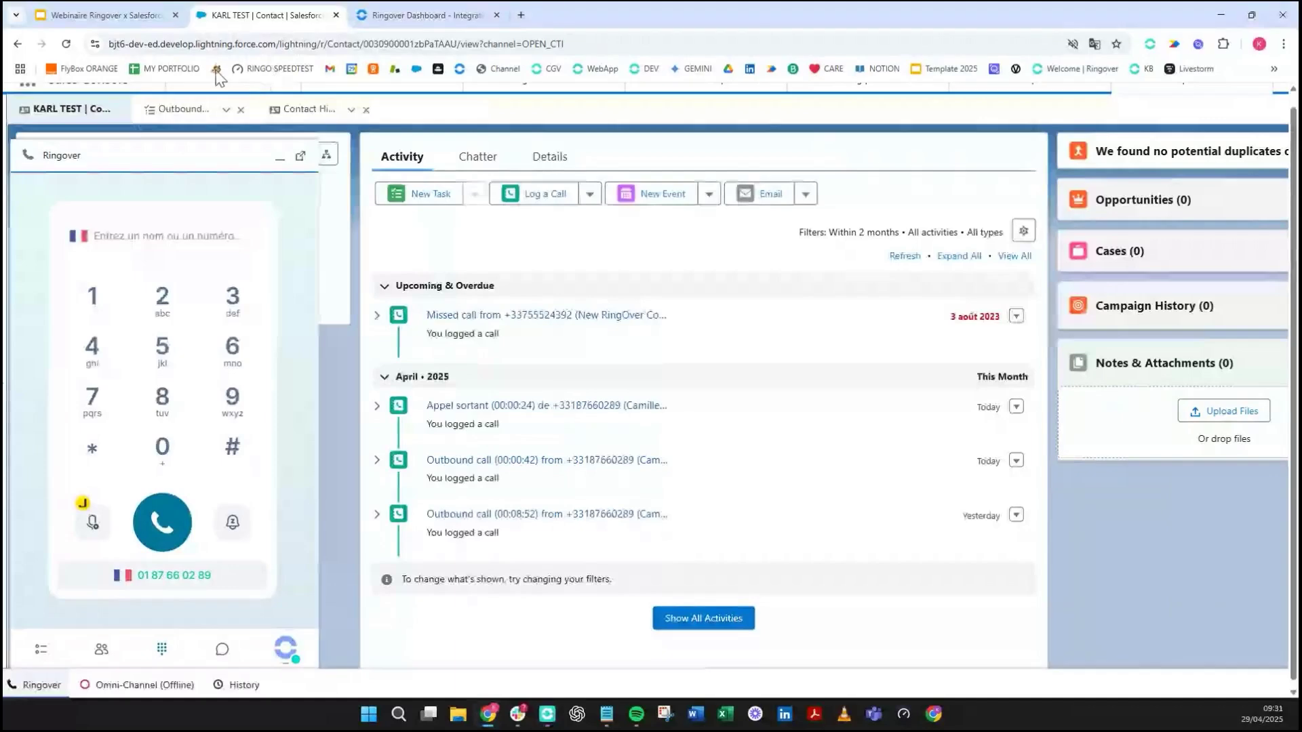
# - Reload KARL TEST's page and check the new 22-second 'Appel entrant' activity in the timeline
pyautogui.click(66, 43)
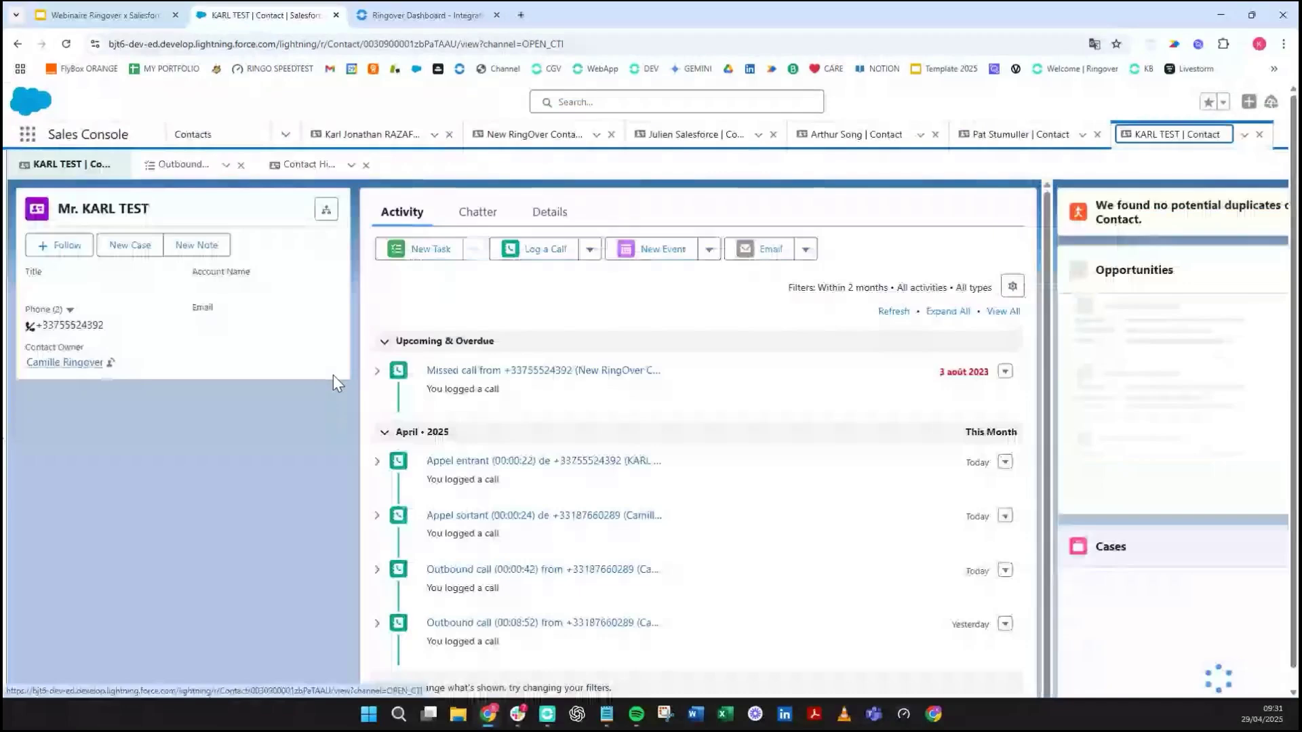
pyautogui.scroll(-1, 802, 381)
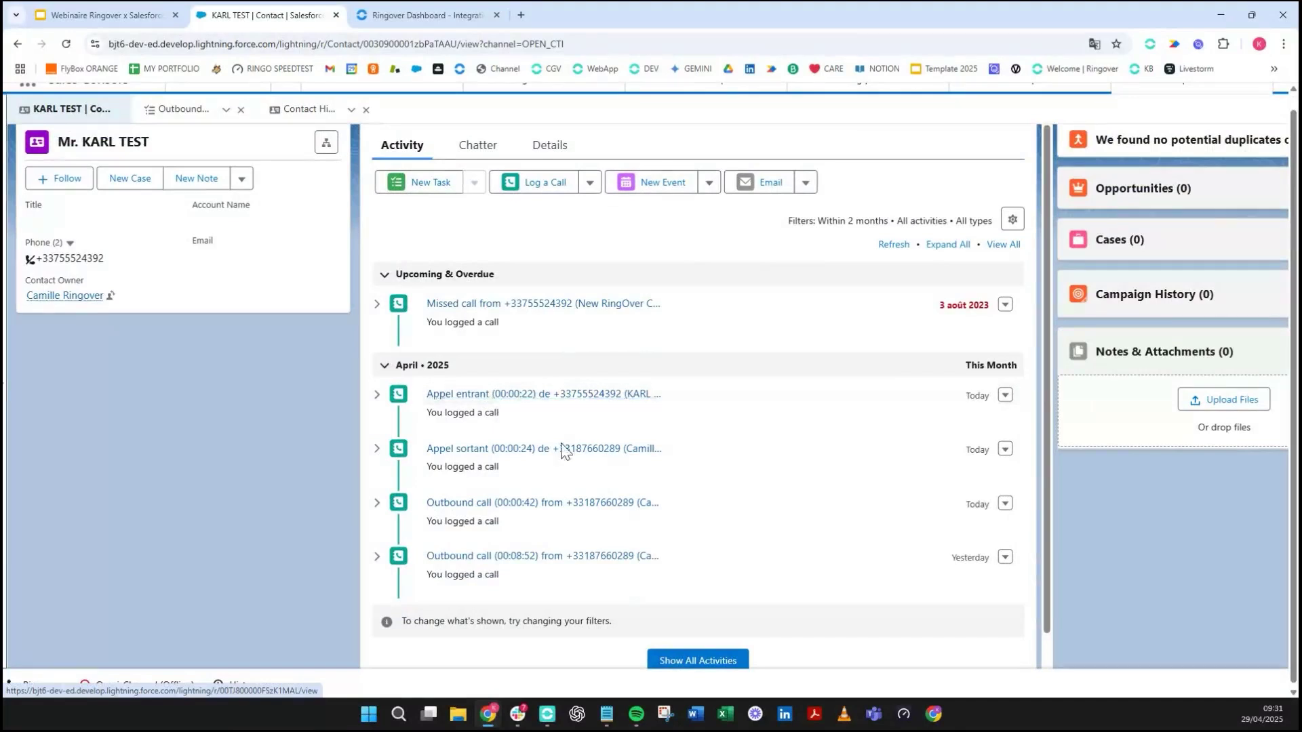
pyautogui.click(1004, 395)
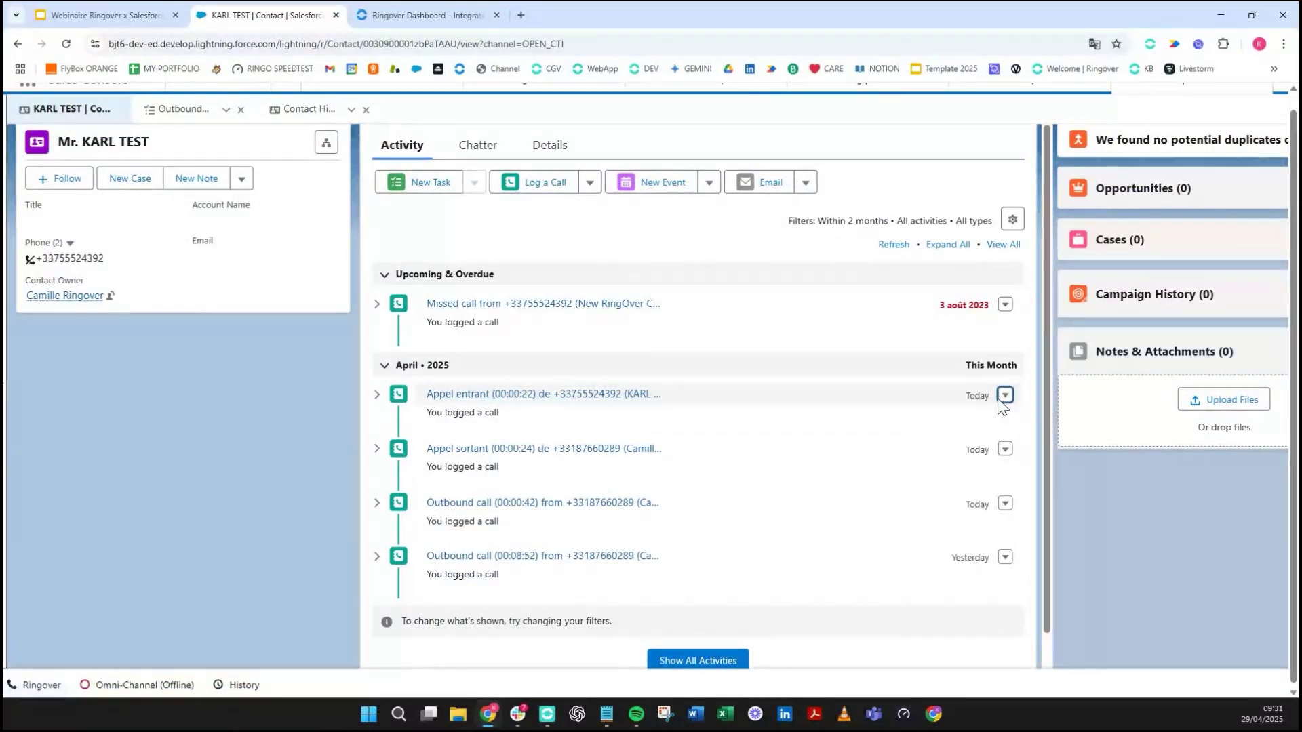
pyautogui.click(970, 400)
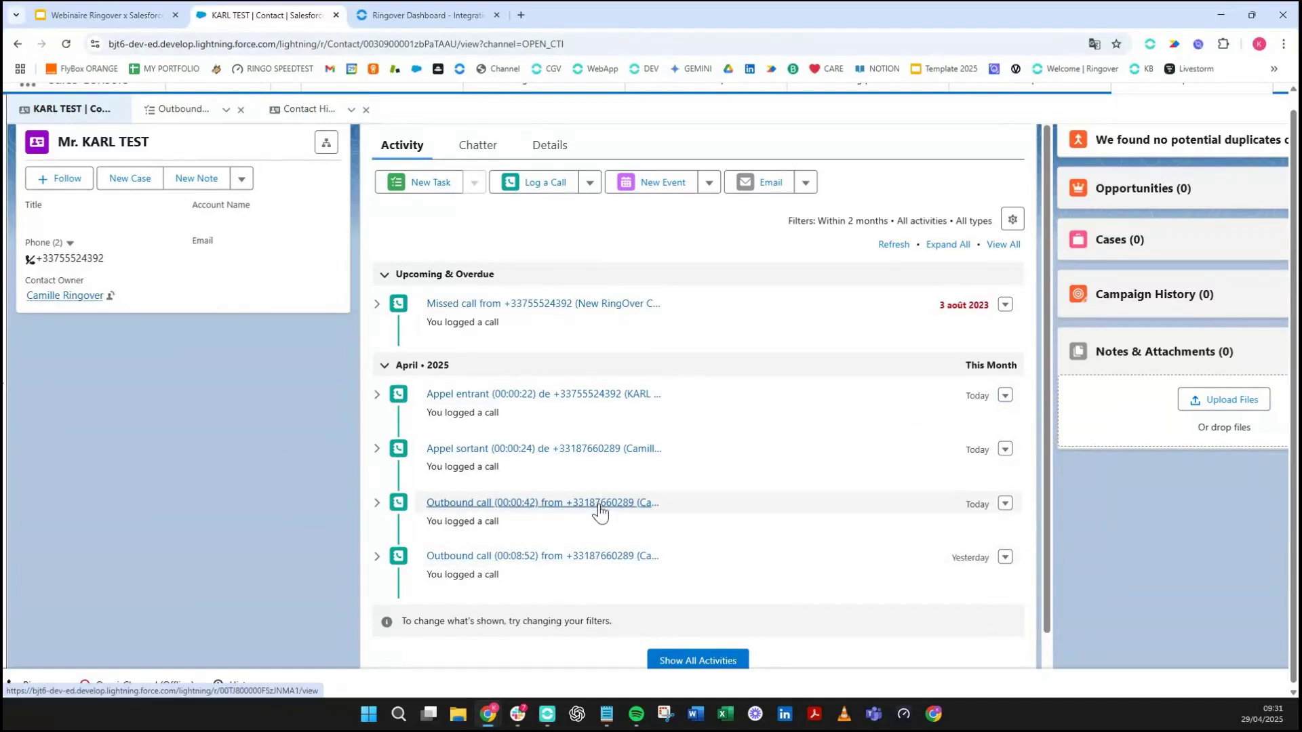
# - Inspect the 'Appel entrant' task's recording link and Demo Booked comment, then return to KARL TEST
pyautogui.click(576, 396)
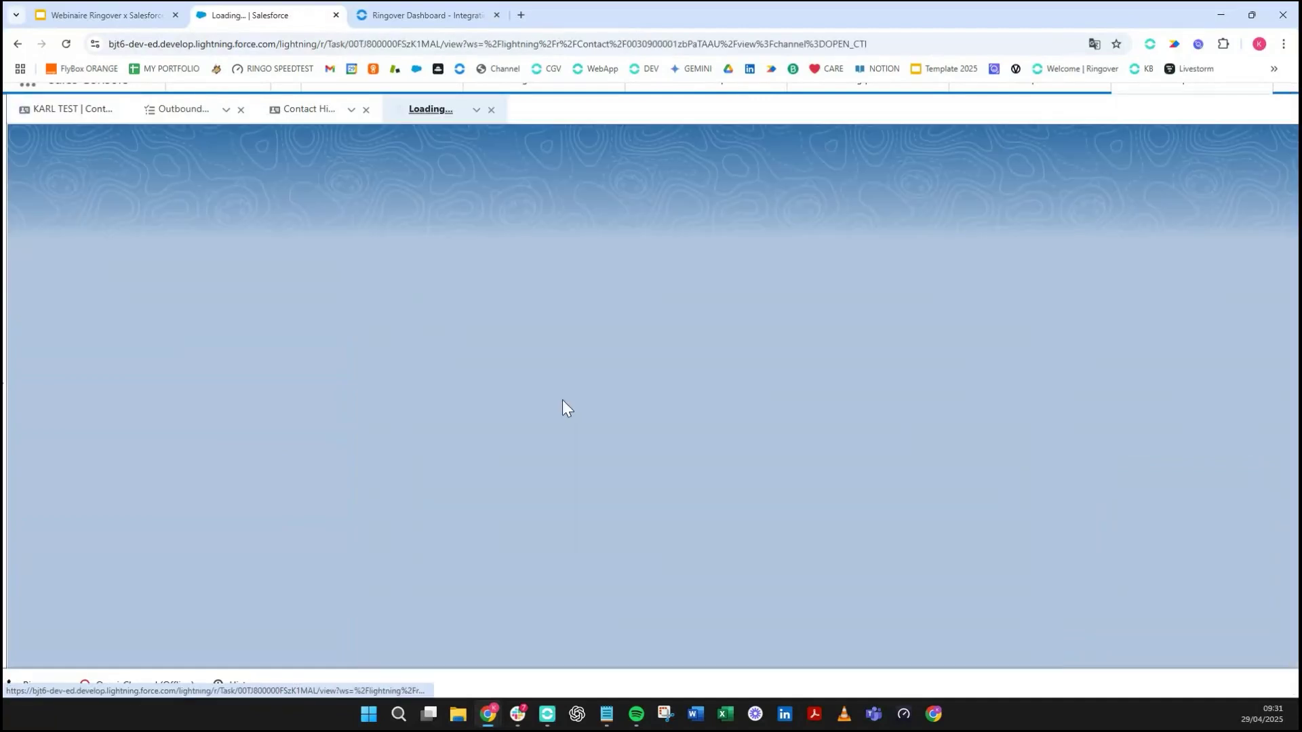
pyautogui.scroll(-2, 144, 406)
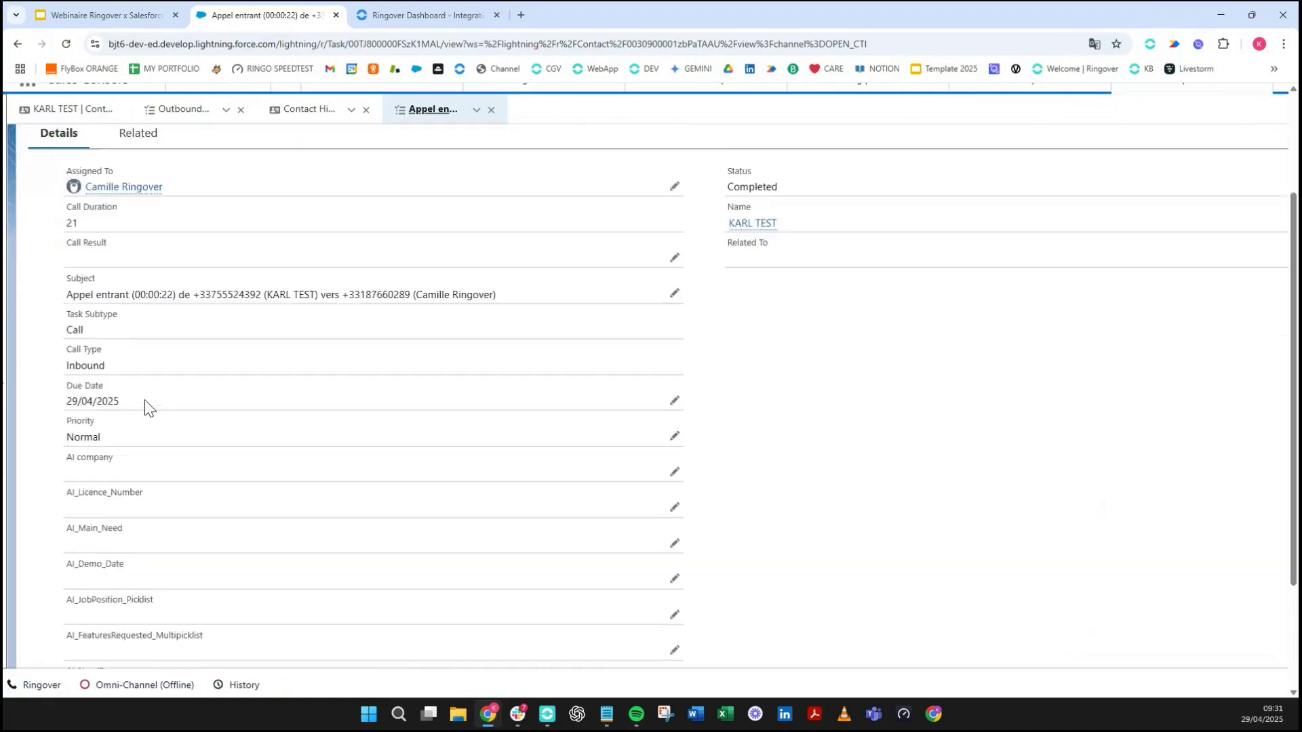
pyautogui.scroll(-3, 145, 407)
pyautogui.scroll(3, 144, 407)
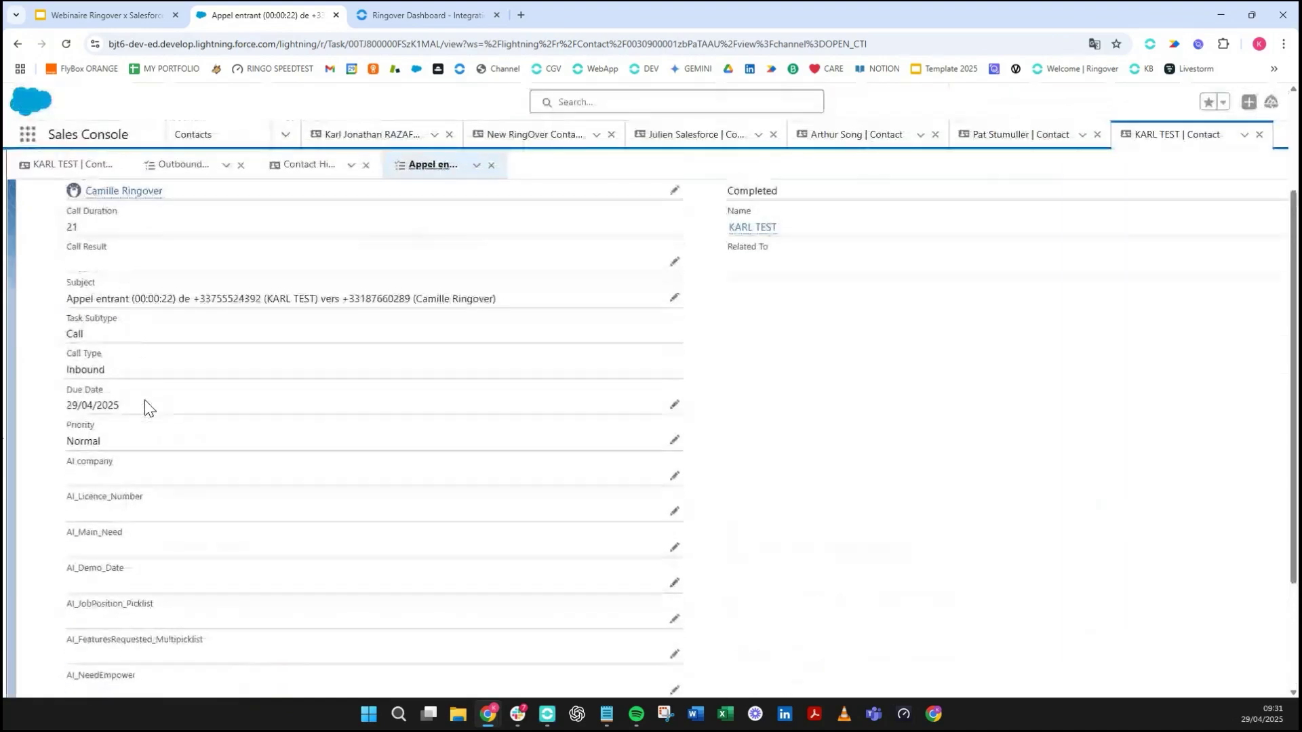
pyautogui.scroll(-3, 226, 422)
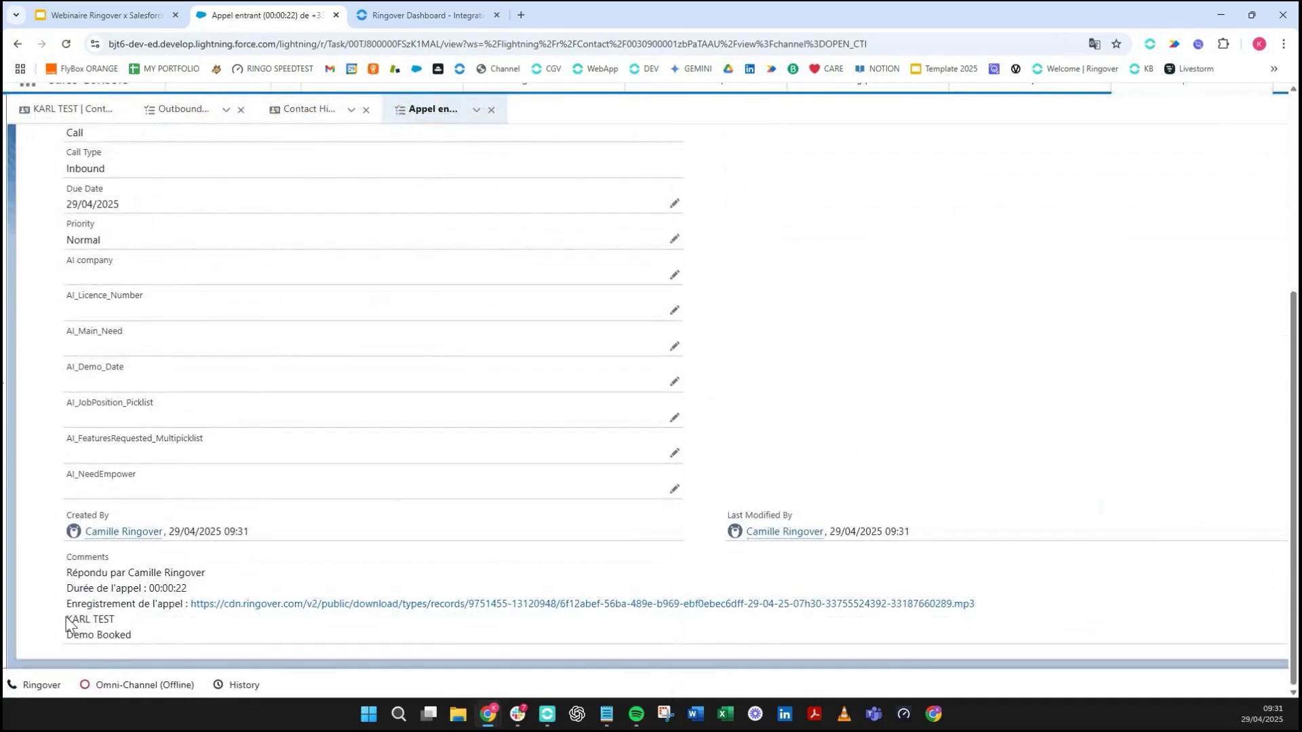
pyautogui.moveTo(66, 616); pyautogui.dragTo(122, 624)
pyautogui.click(95, 631)
pyautogui.moveTo(68, 610); pyautogui.dragTo(356, 644)
pyautogui.click(360, 631)
pyautogui.click(73, 109)
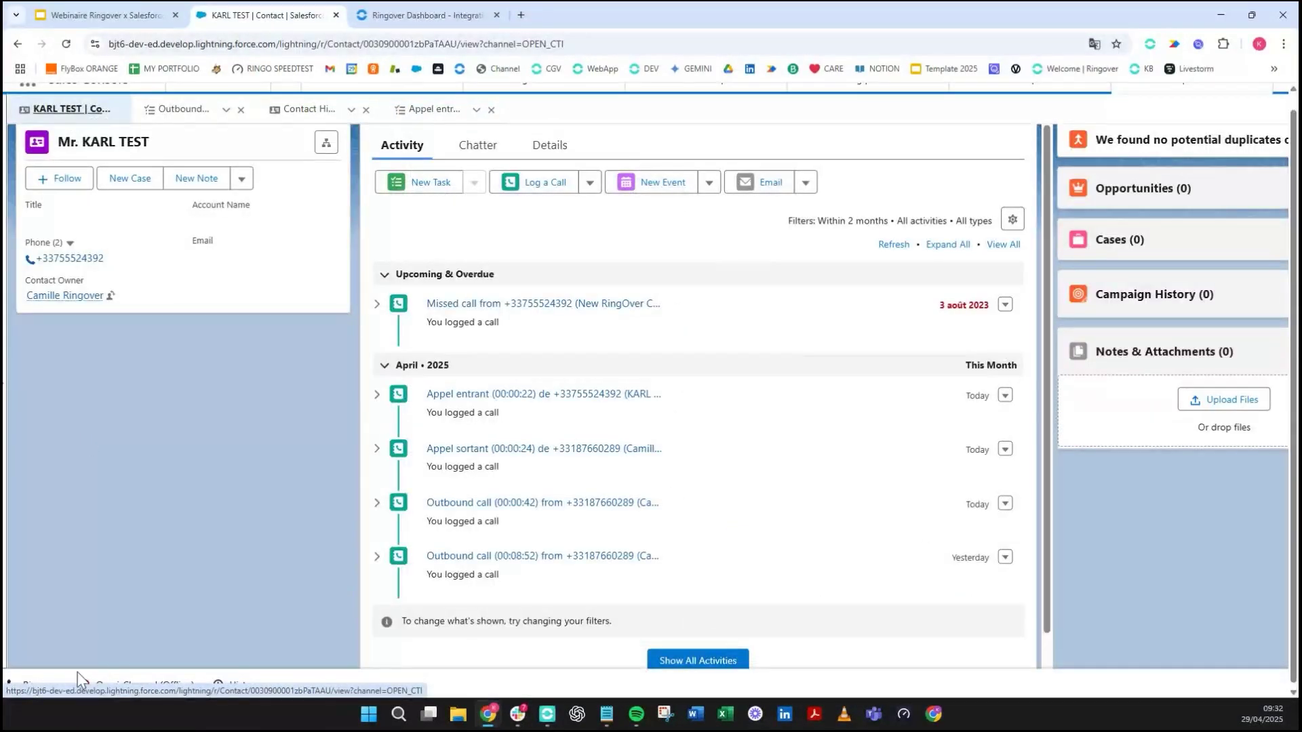
# - Start a new Ringover SMS addressed to KARL TEST's phone number
pyautogui.click(38, 684)
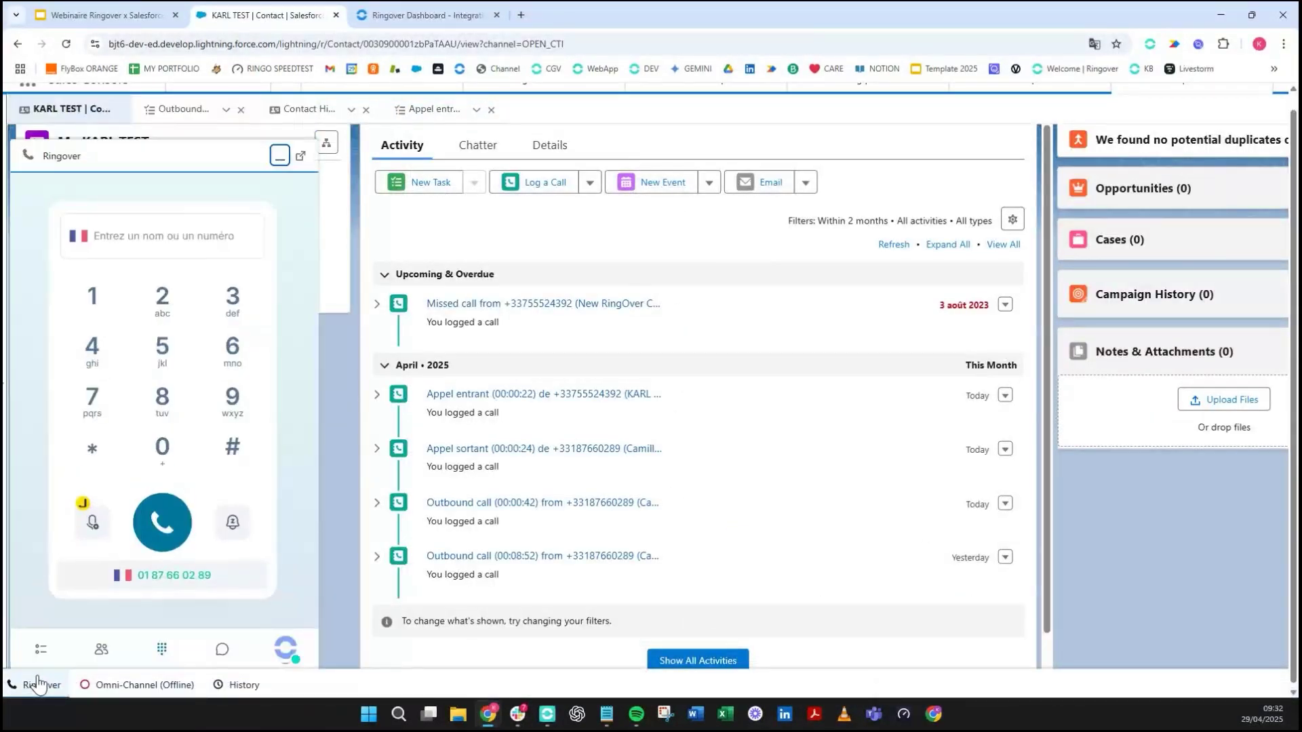
pyautogui.click(223, 652)
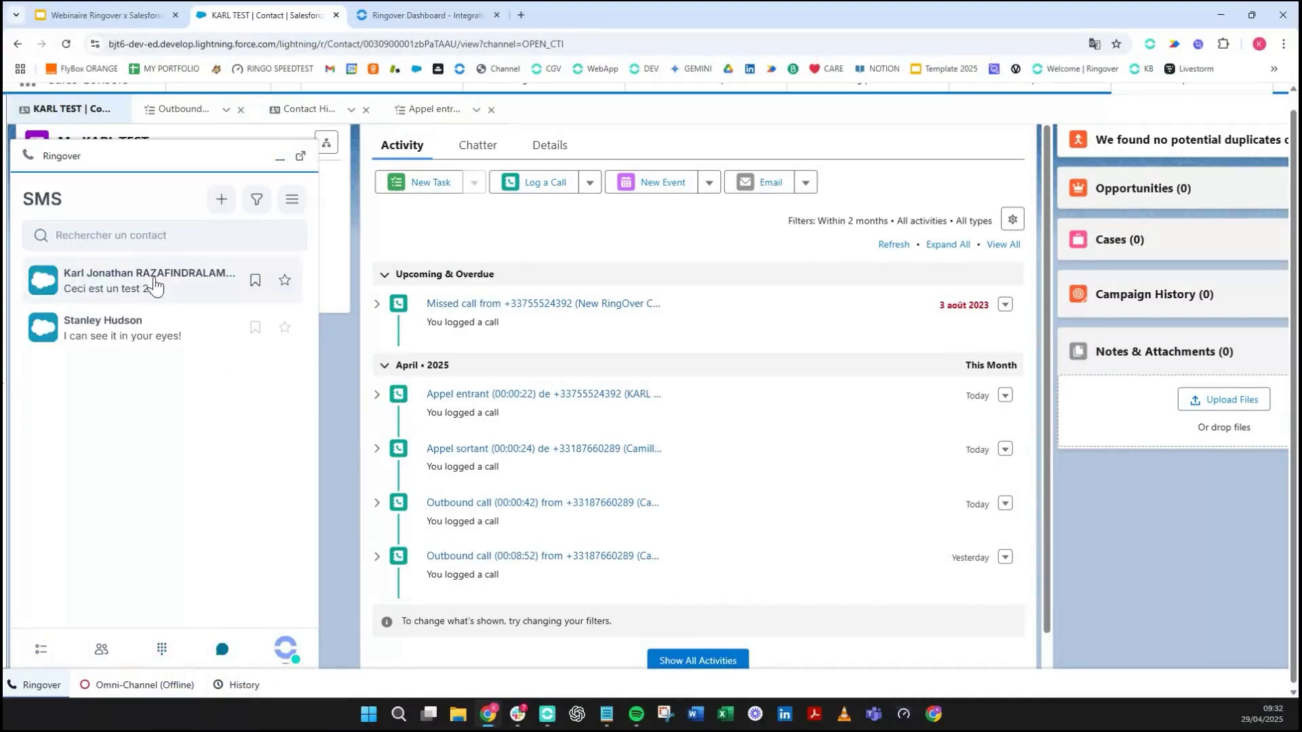
pyautogui.click(221, 200)
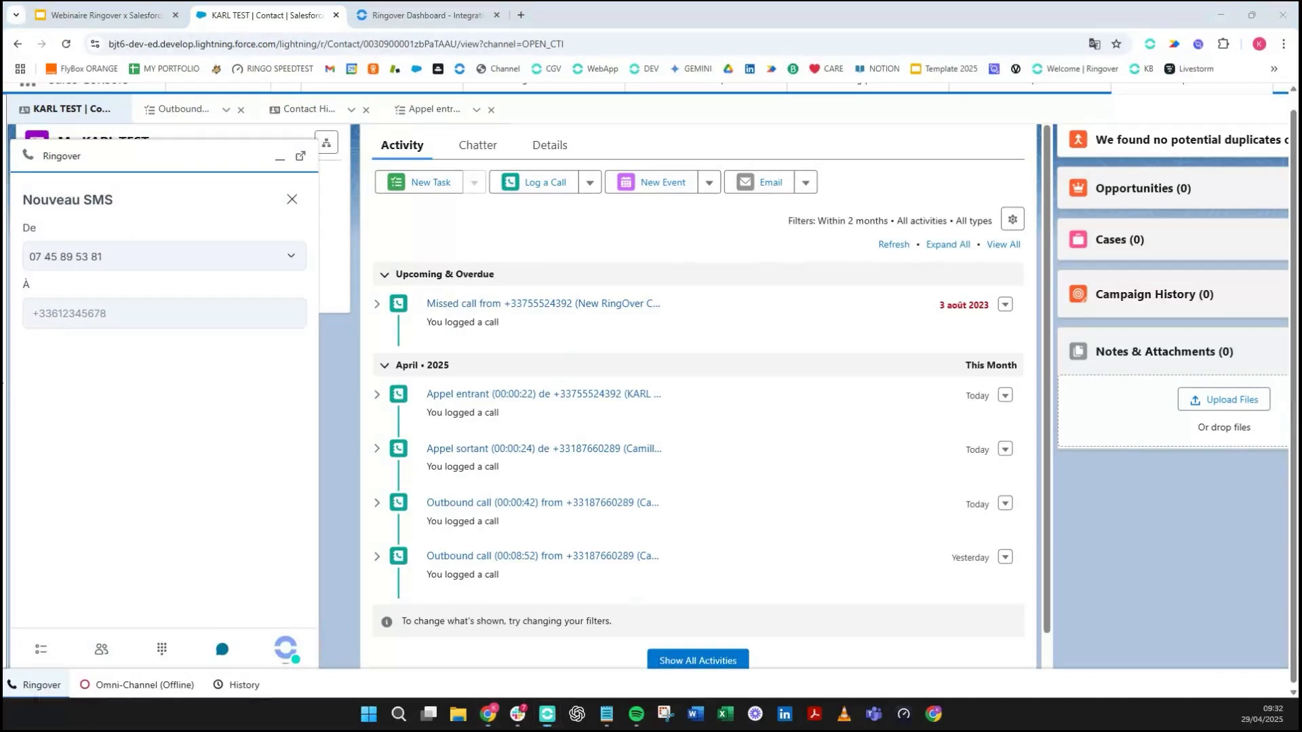
pyautogui.click(212, 322)
pyautogui.write('karl test')
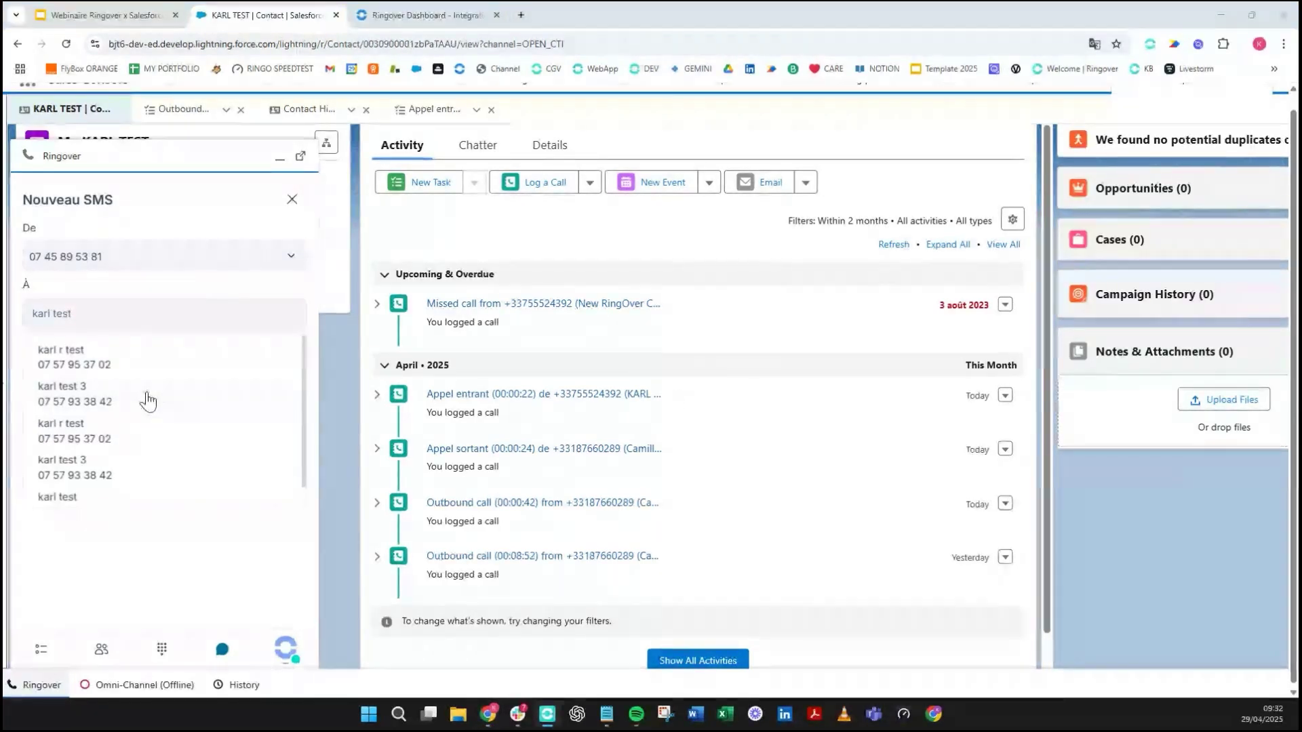
pyautogui.scroll(-1, 124, 458)
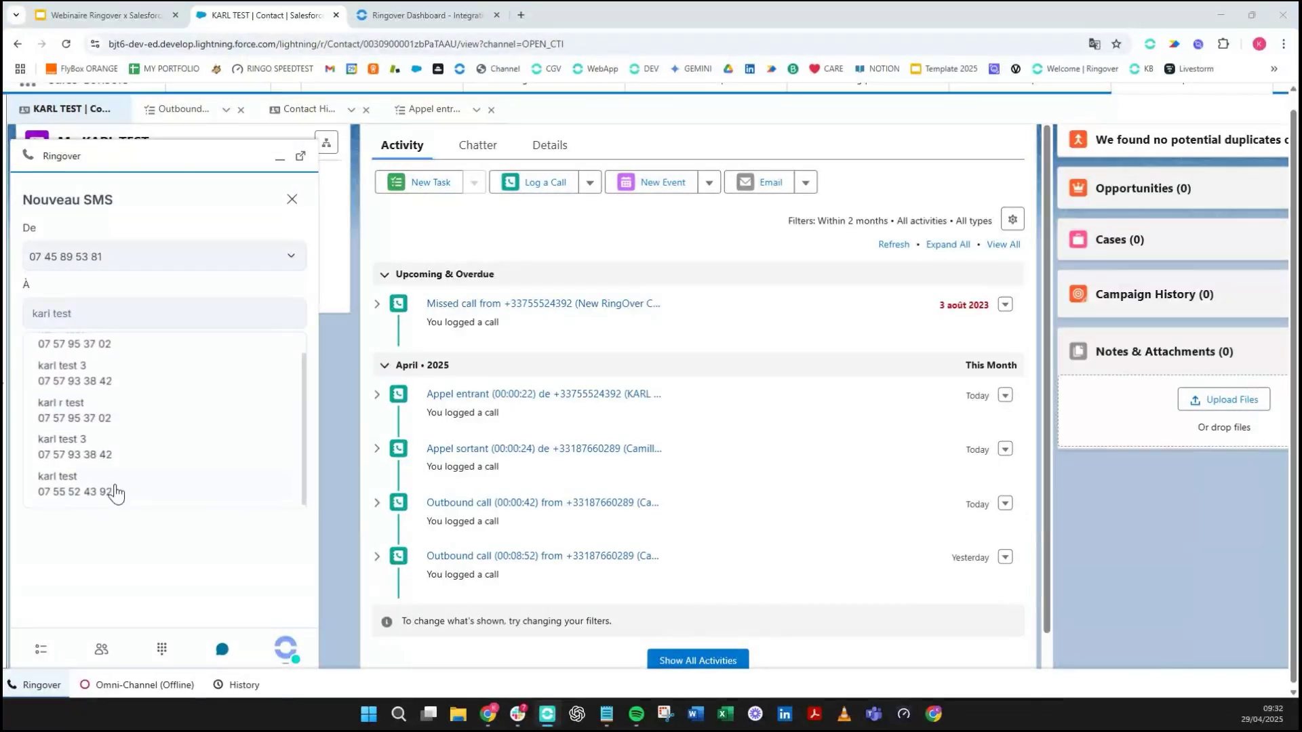
pyautogui.click(108, 491)
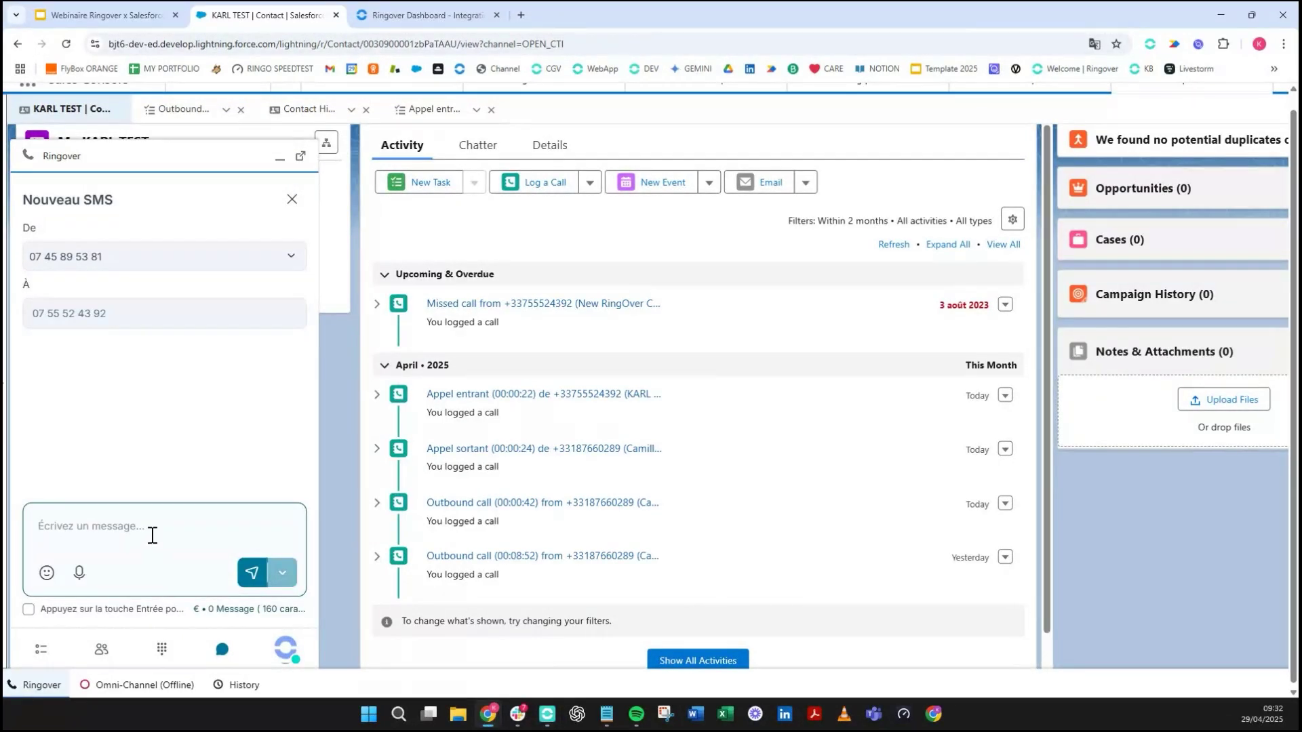
# - Send the SMS 'Bonjour ceci est un test' and minimize the Ringover panel
pyautogui.write('Bonjour ceci est un test')
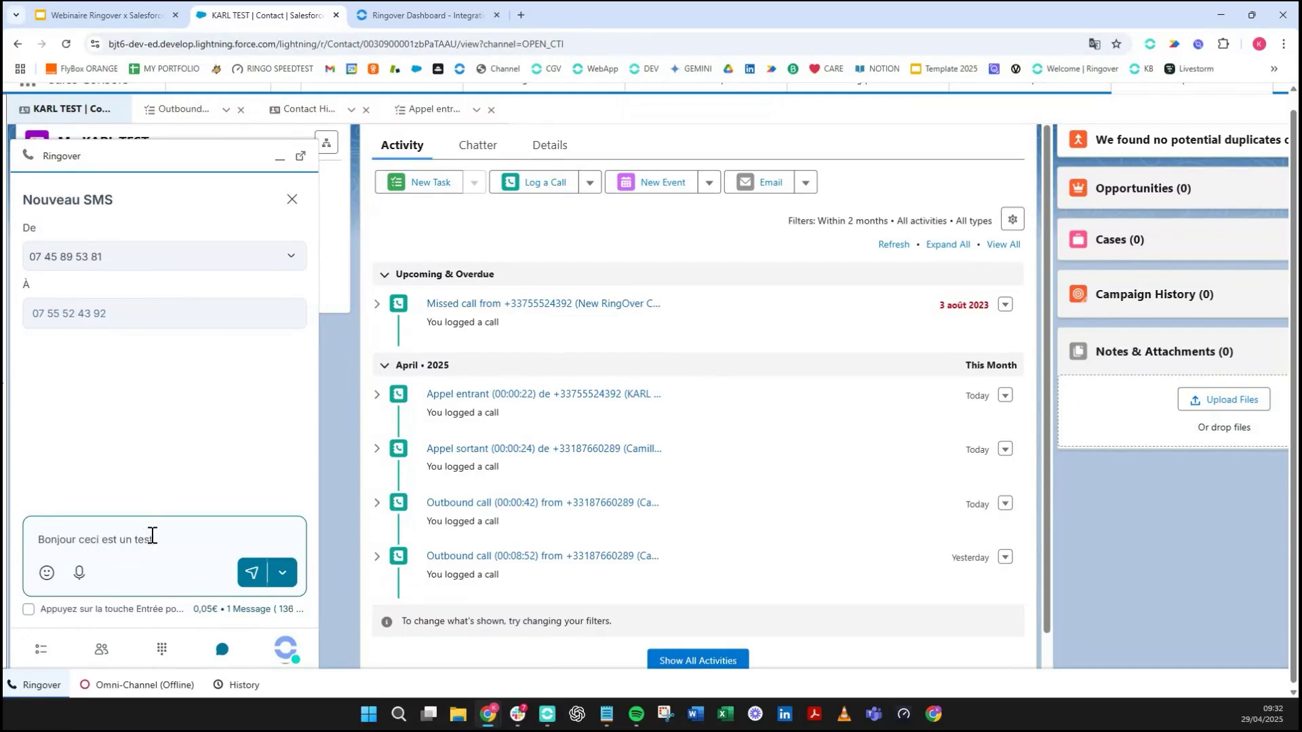
pyautogui.click(256, 577)
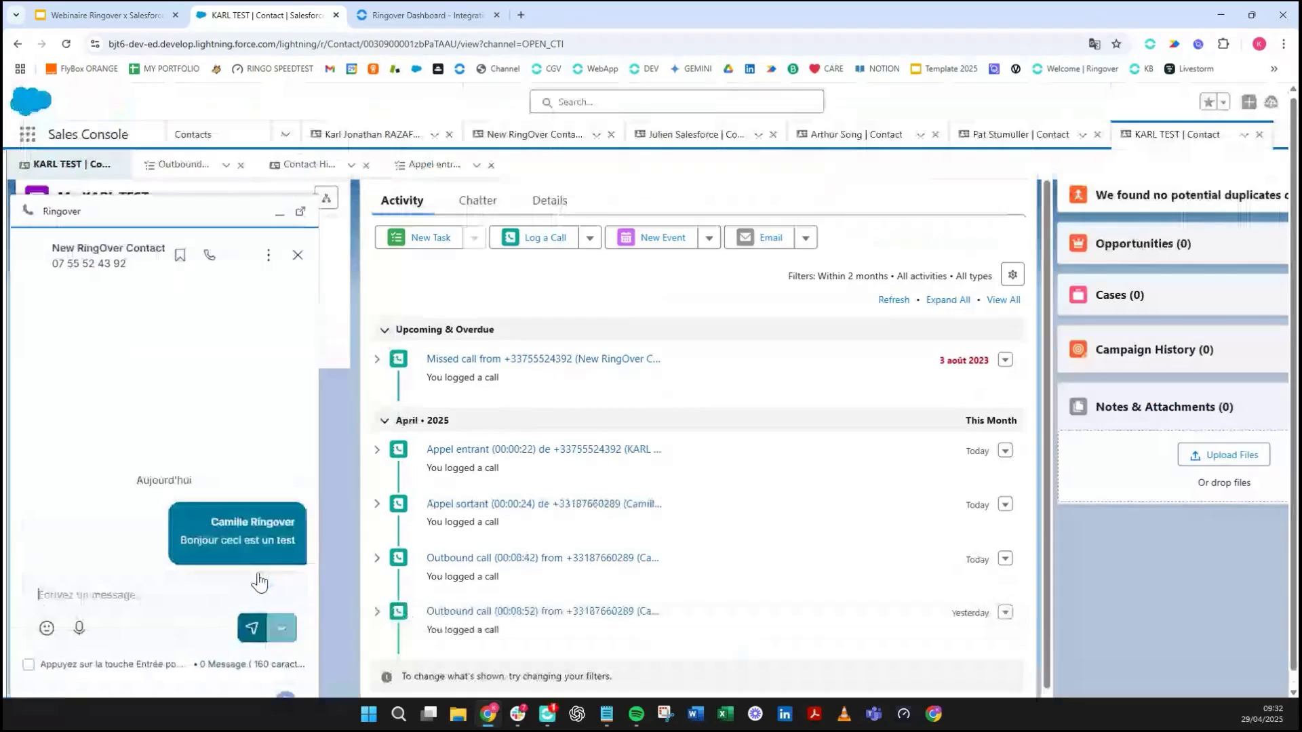
pyautogui.scroll(-1, 259, 582)
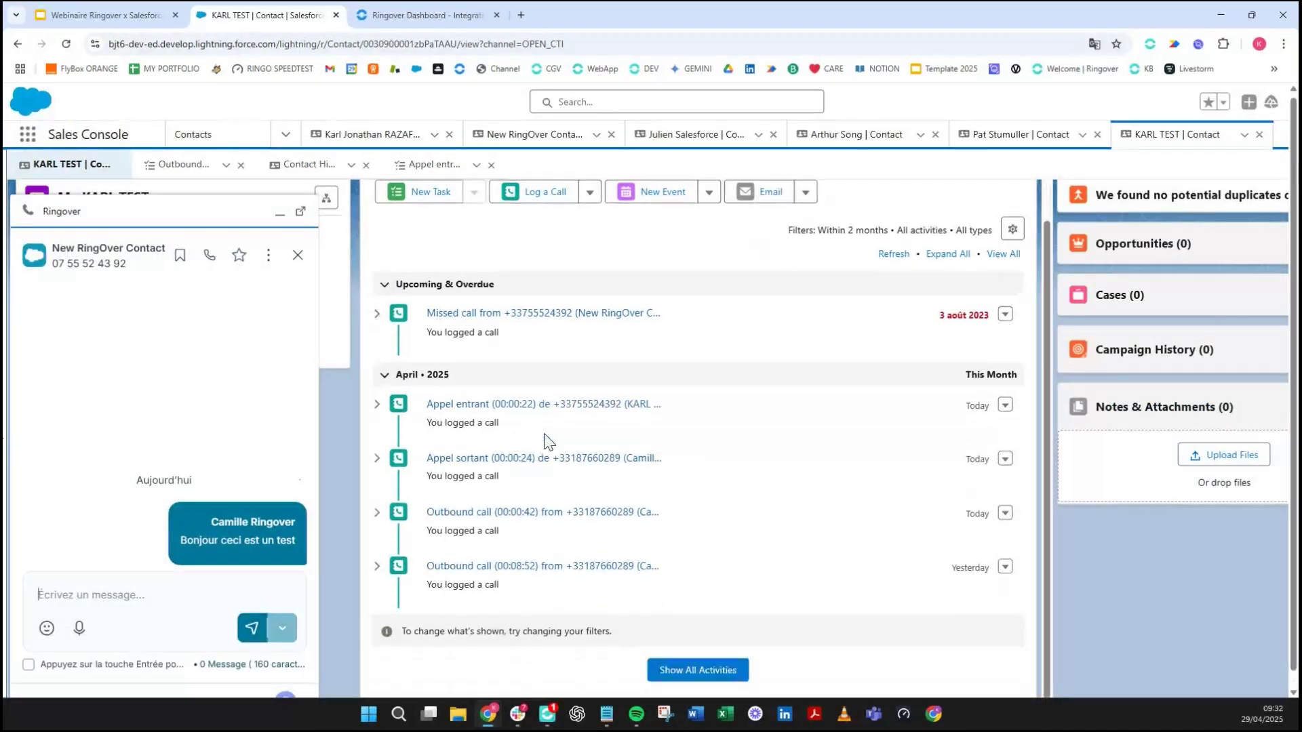
pyautogui.click(280, 214)
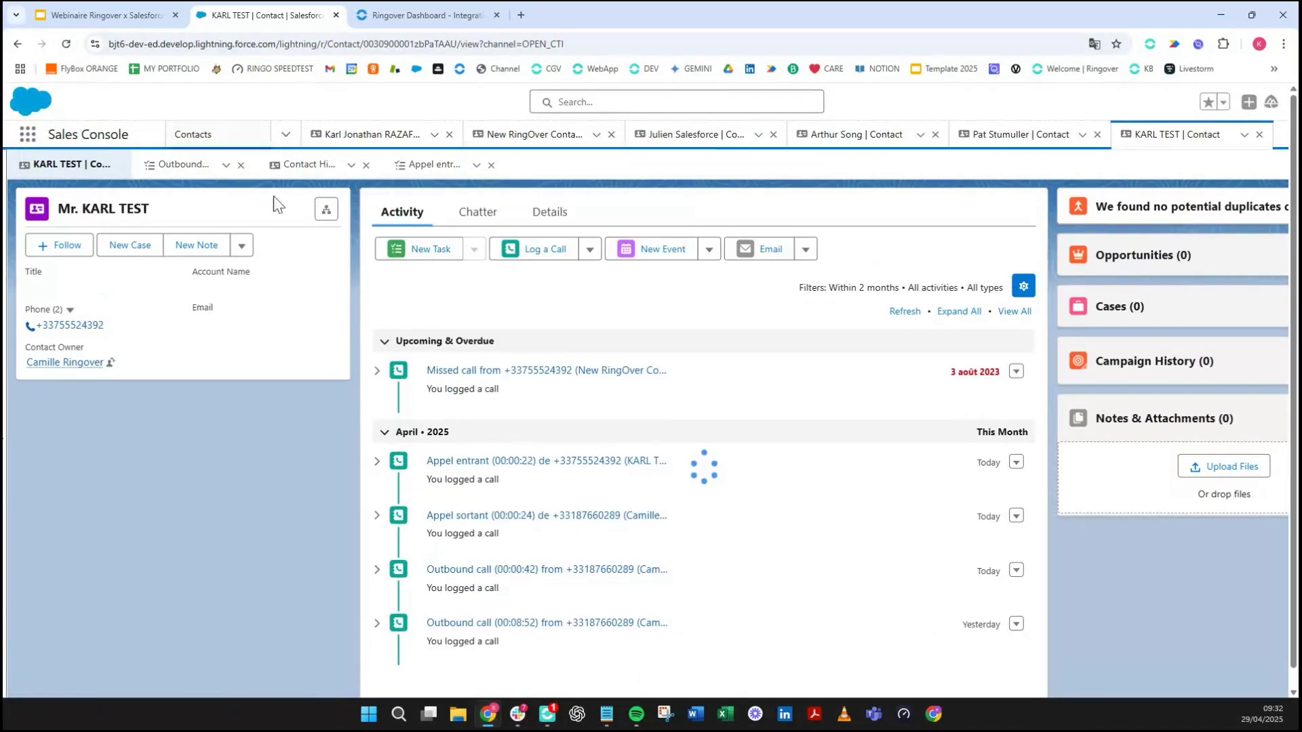
pyautogui.scroll(-2, 698, 457)
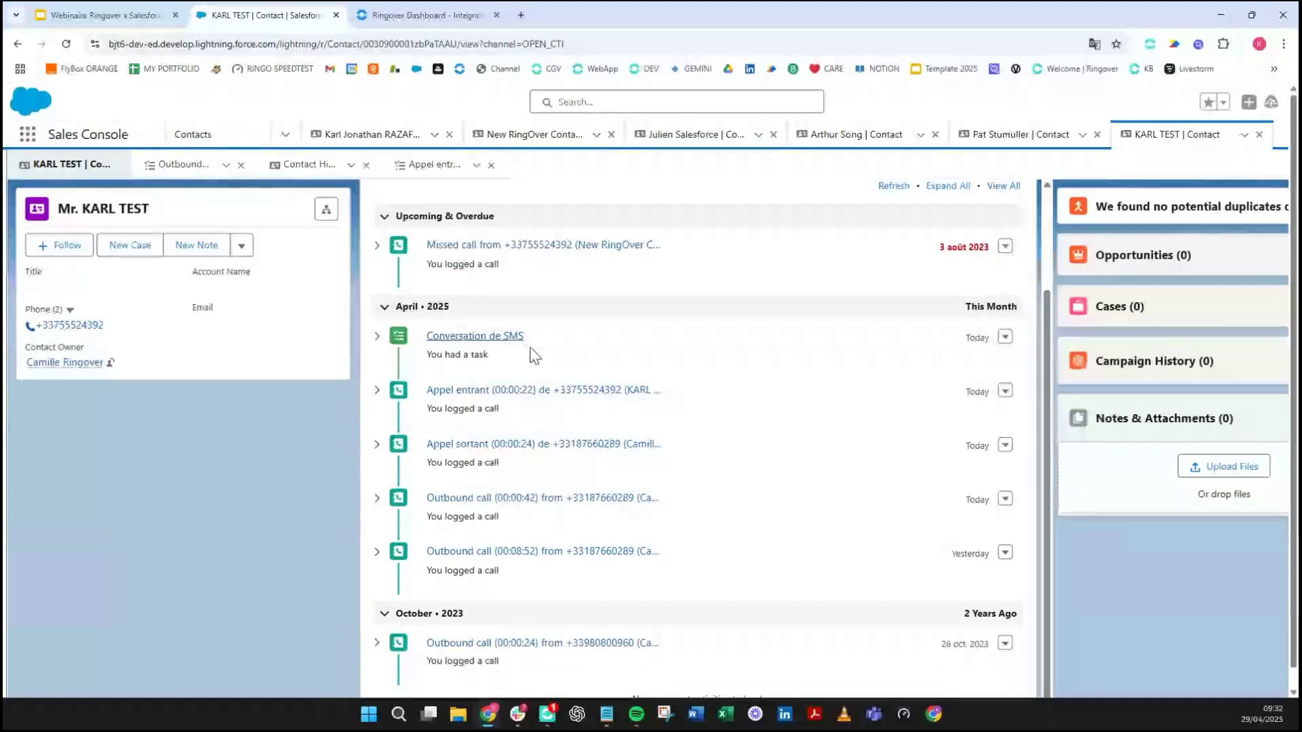
# - Check Ringover Dashboard's task states: Completed for hang-up and SMS, In Progress for missed calls
pyautogui.click(425, 15)
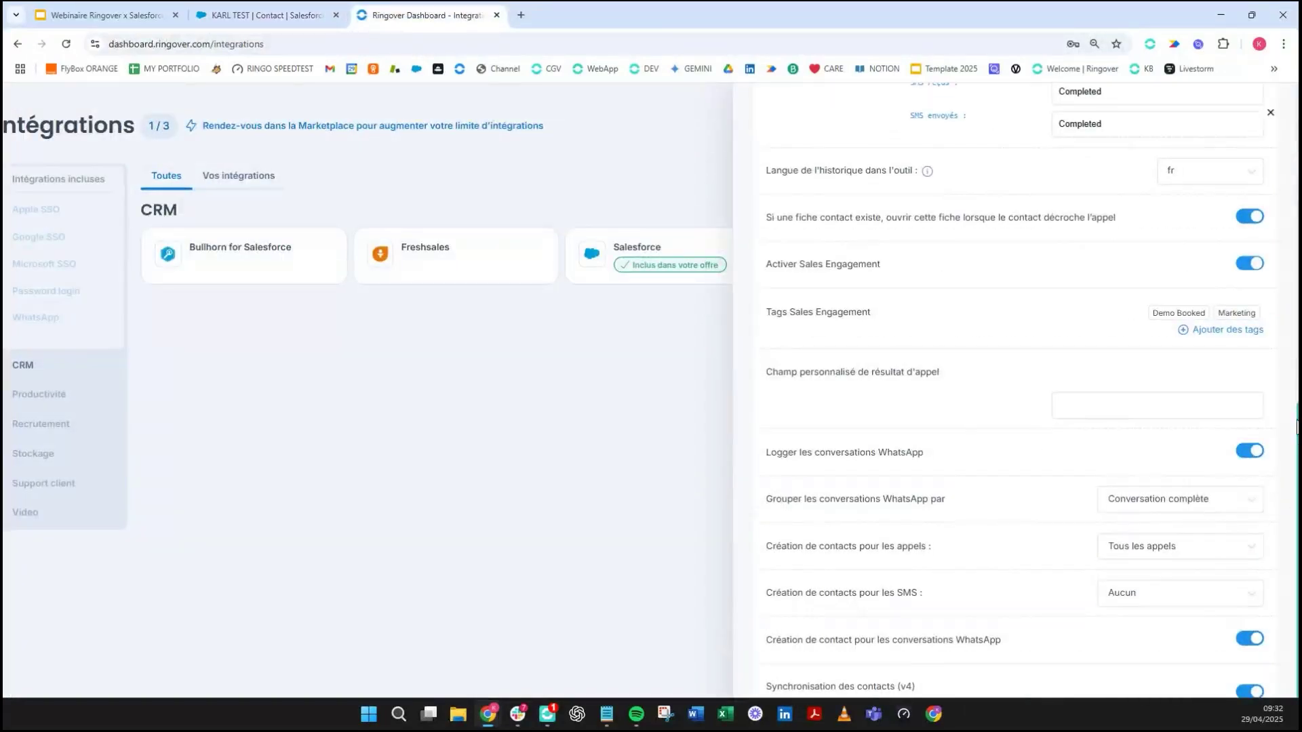
pyautogui.moveTo(1297, 427); pyautogui.dragTo(1297, 379)
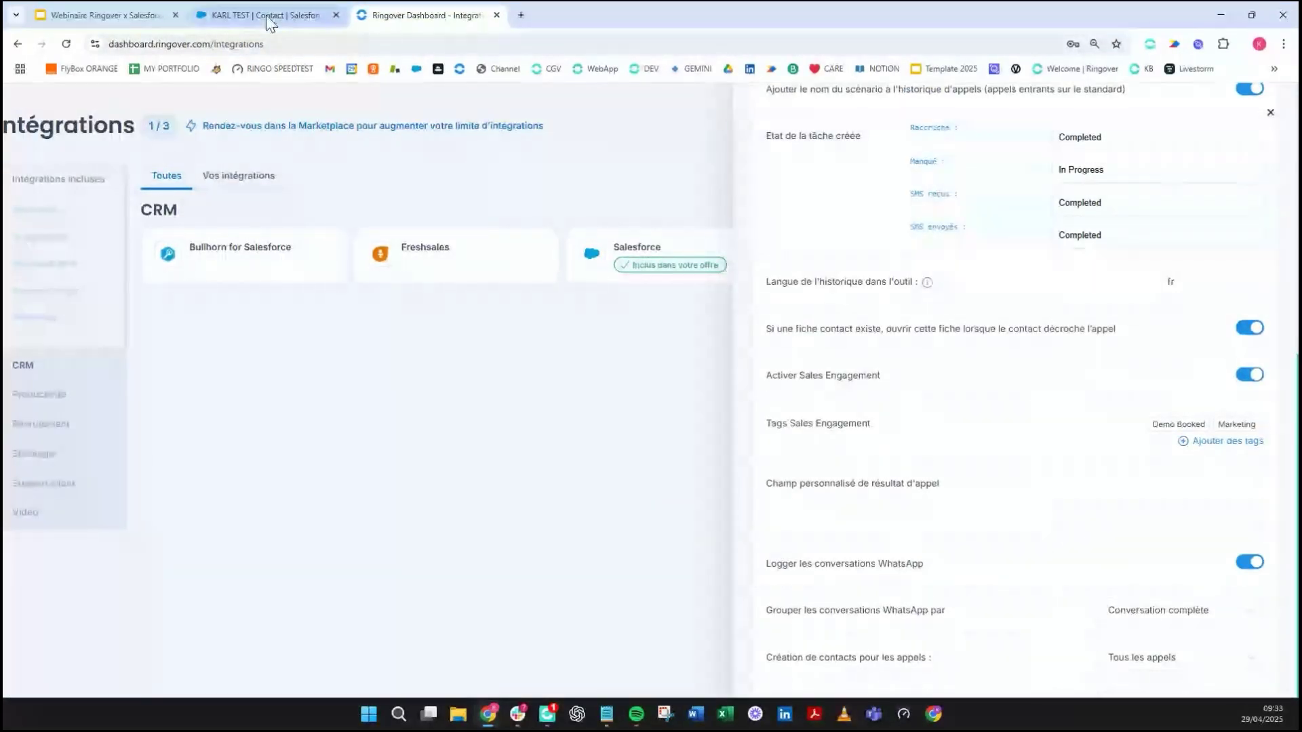
# - Verify the Conversation de SMS task's comment reads 'Bonjour ceci est un test', then return to the contact
pyautogui.click(264, 17)
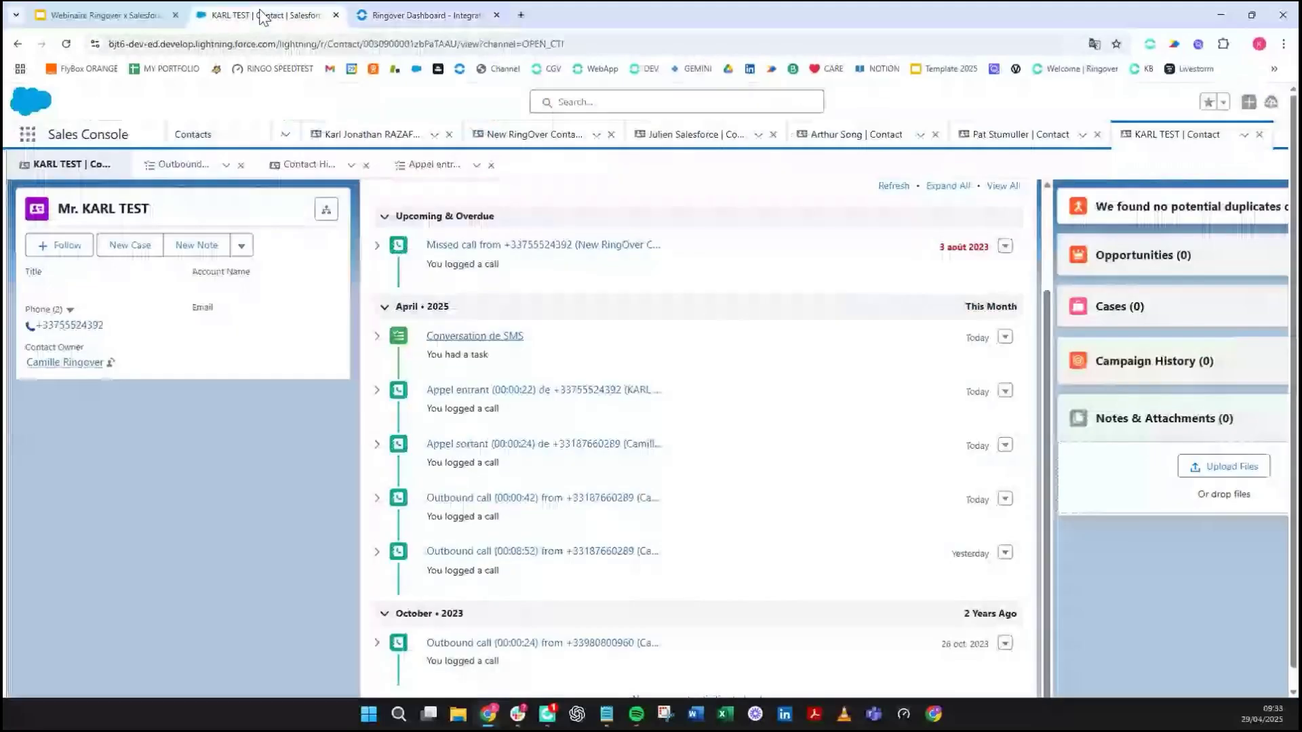
pyautogui.click(502, 336)
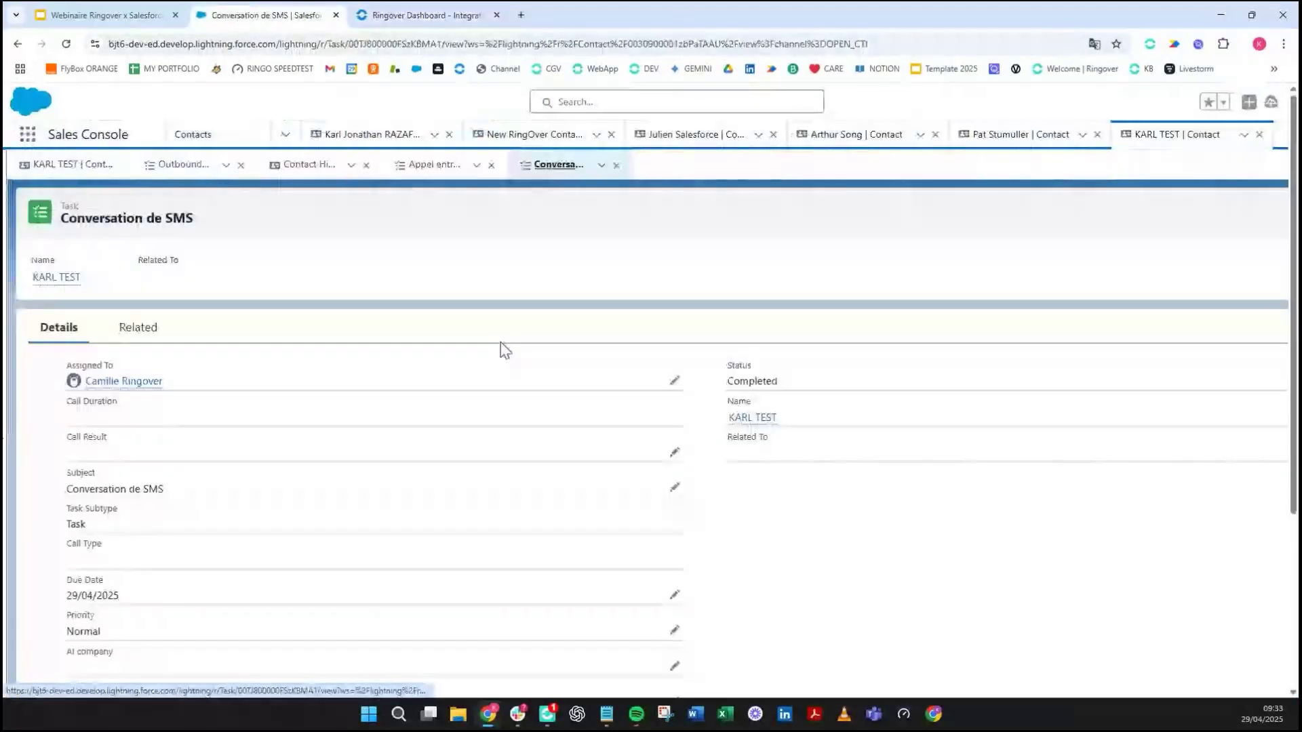
pyautogui.scroll(-5, 282, 467)
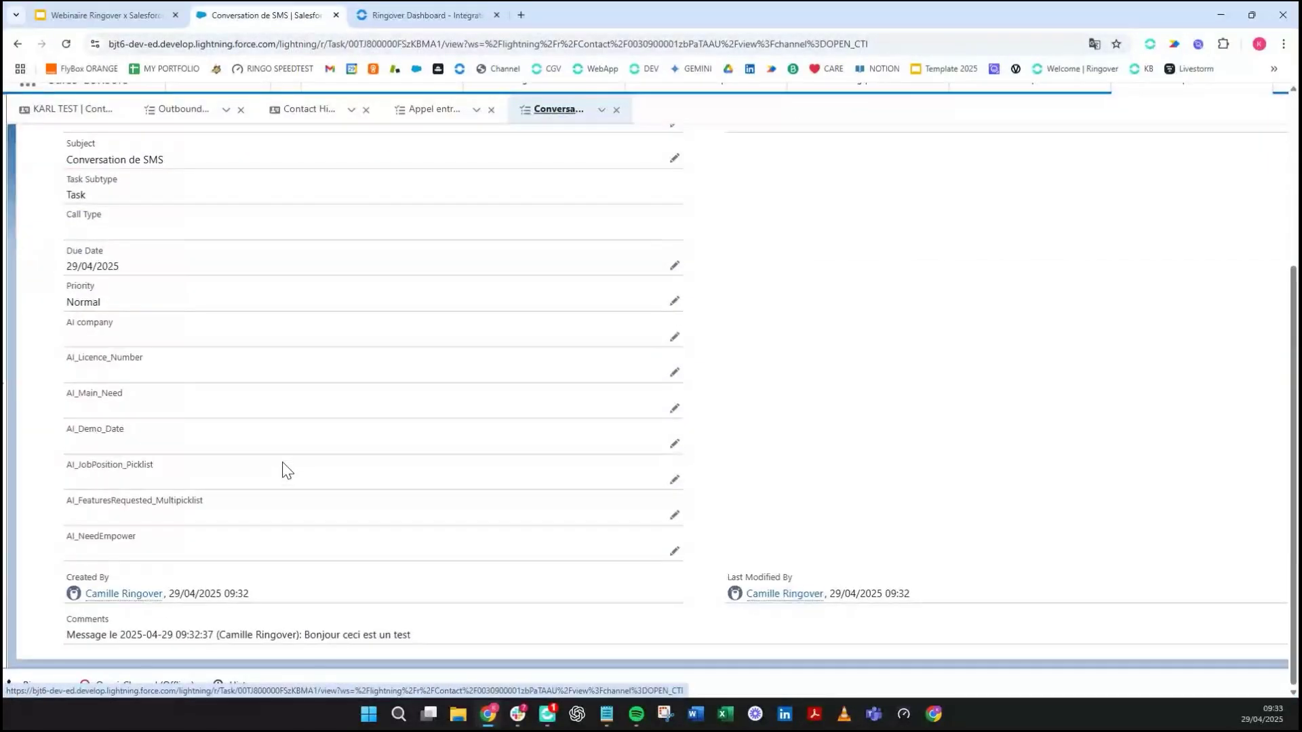
pyautogui.moveTo(305, 635); pyautogui.dragTo(428, 650)
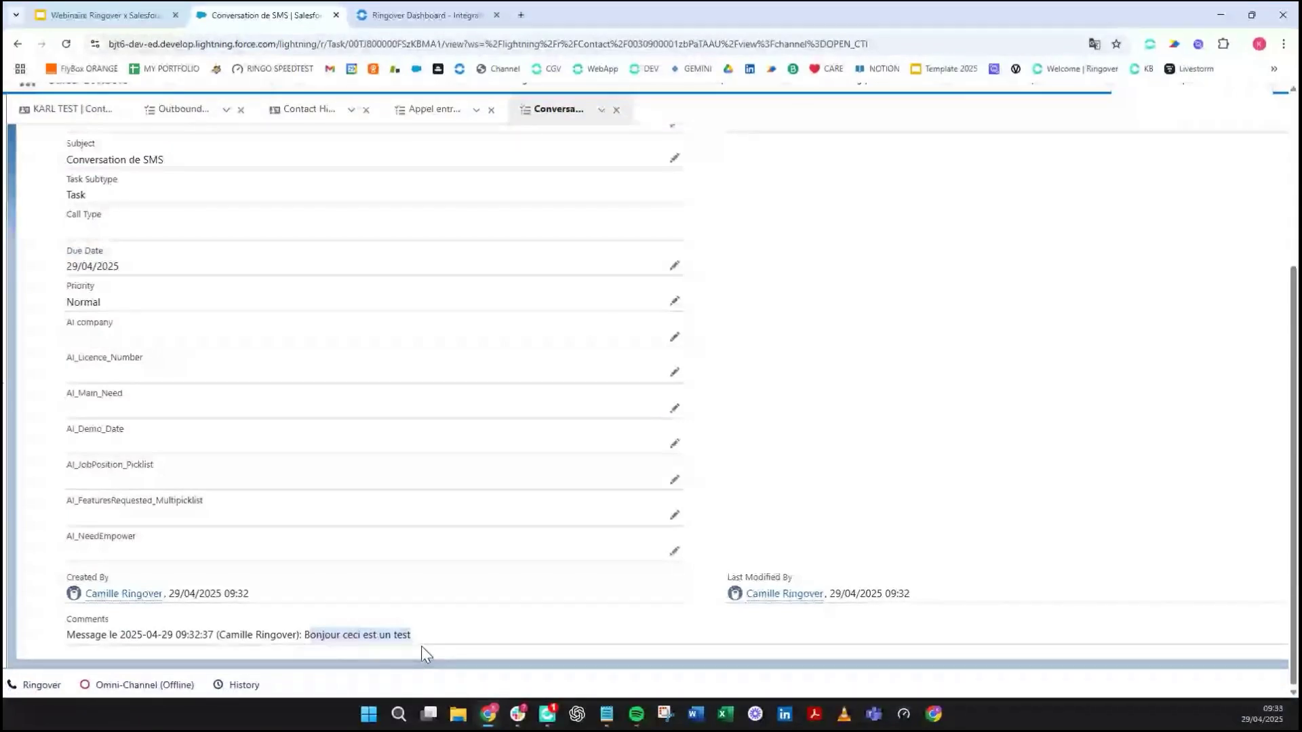
pyautogui.click(19, 44)
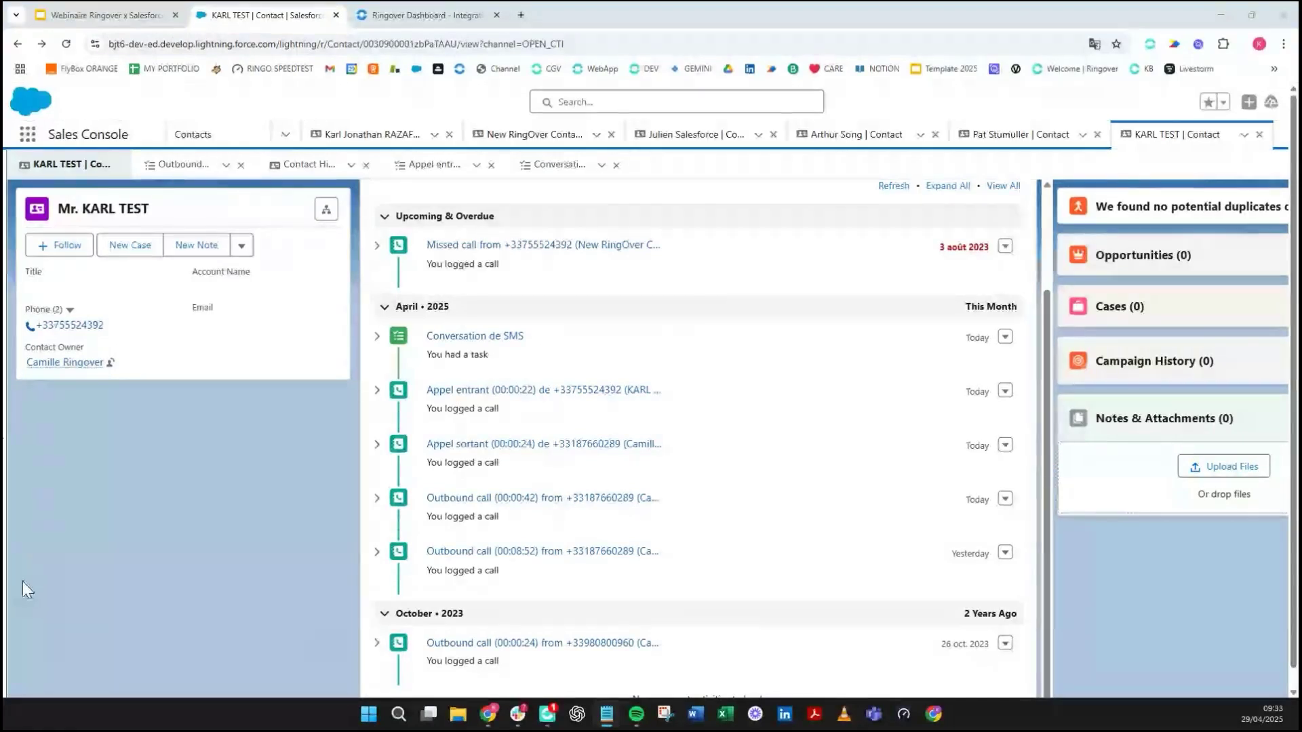
# - Reload KARL TEST's record and reopen the embedded Ringover softphone beside the timeline
pyautogui.scroll(2, 591, 317)
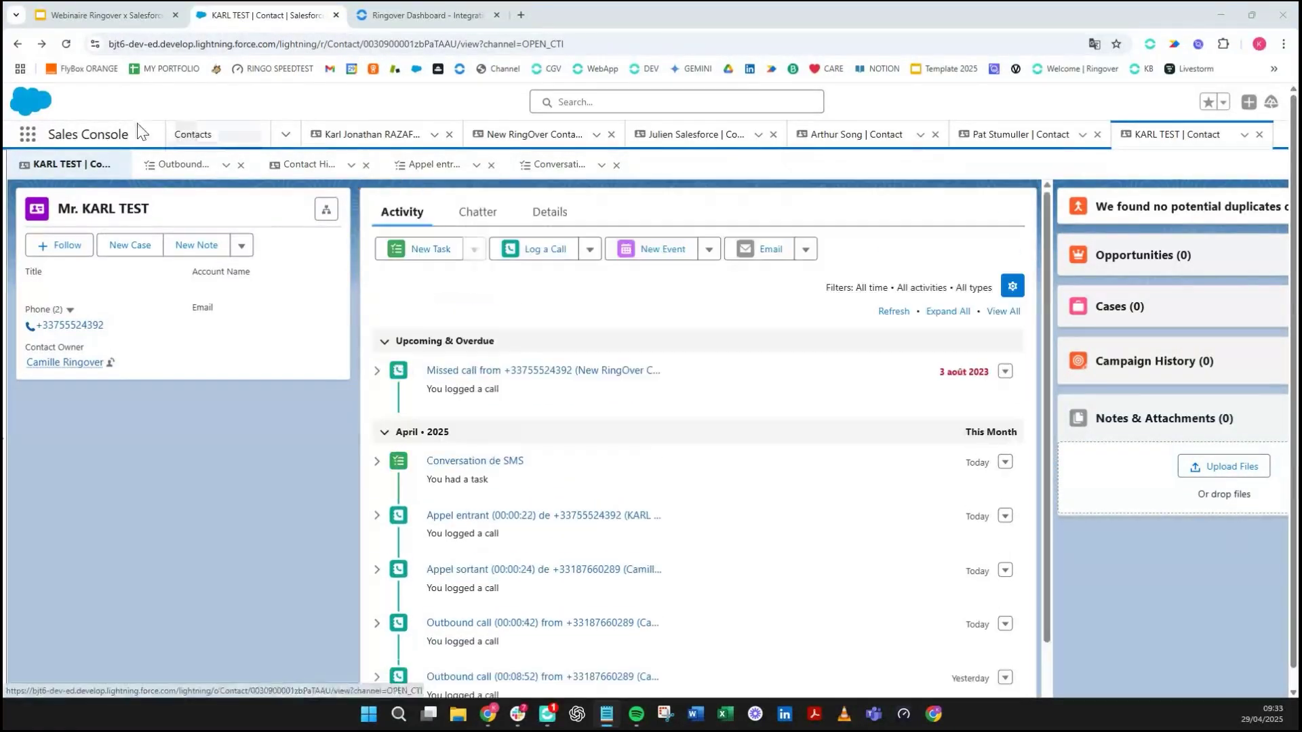
pyautogui.click(65, 44)
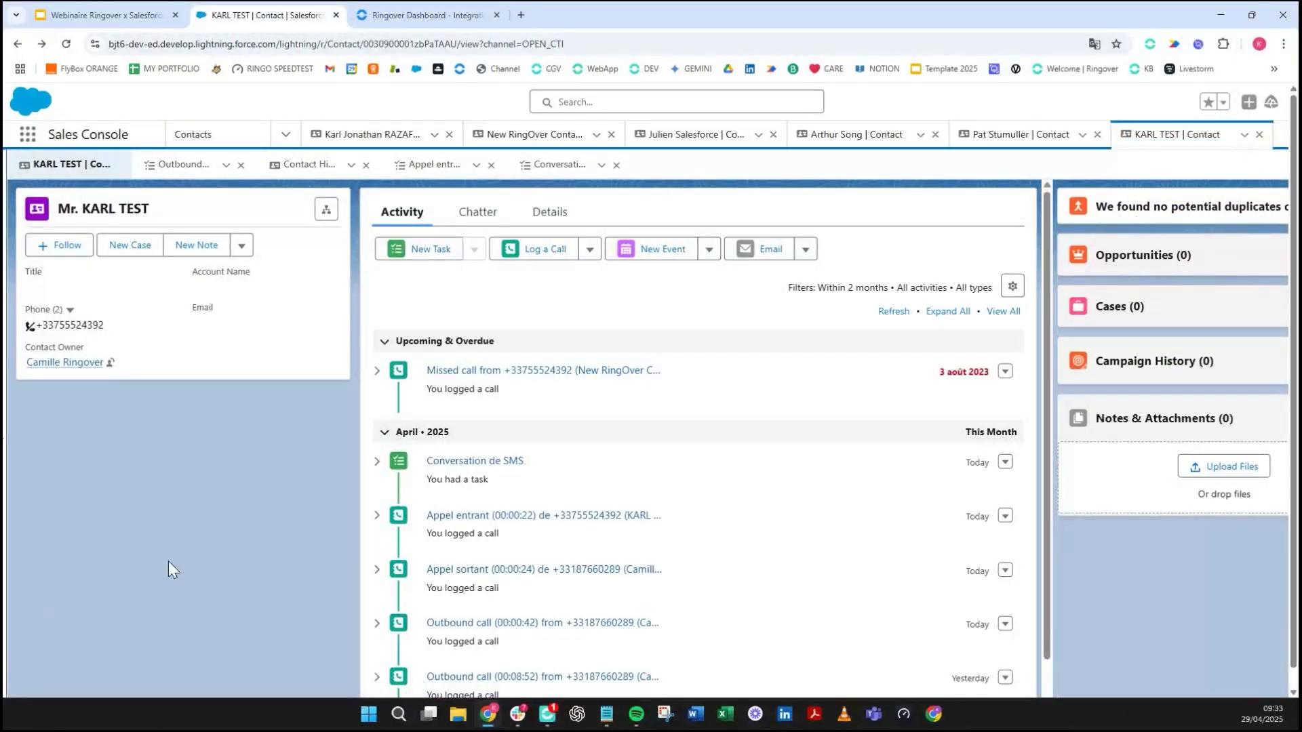
pyautogui.scroll(-1, 203, 549)
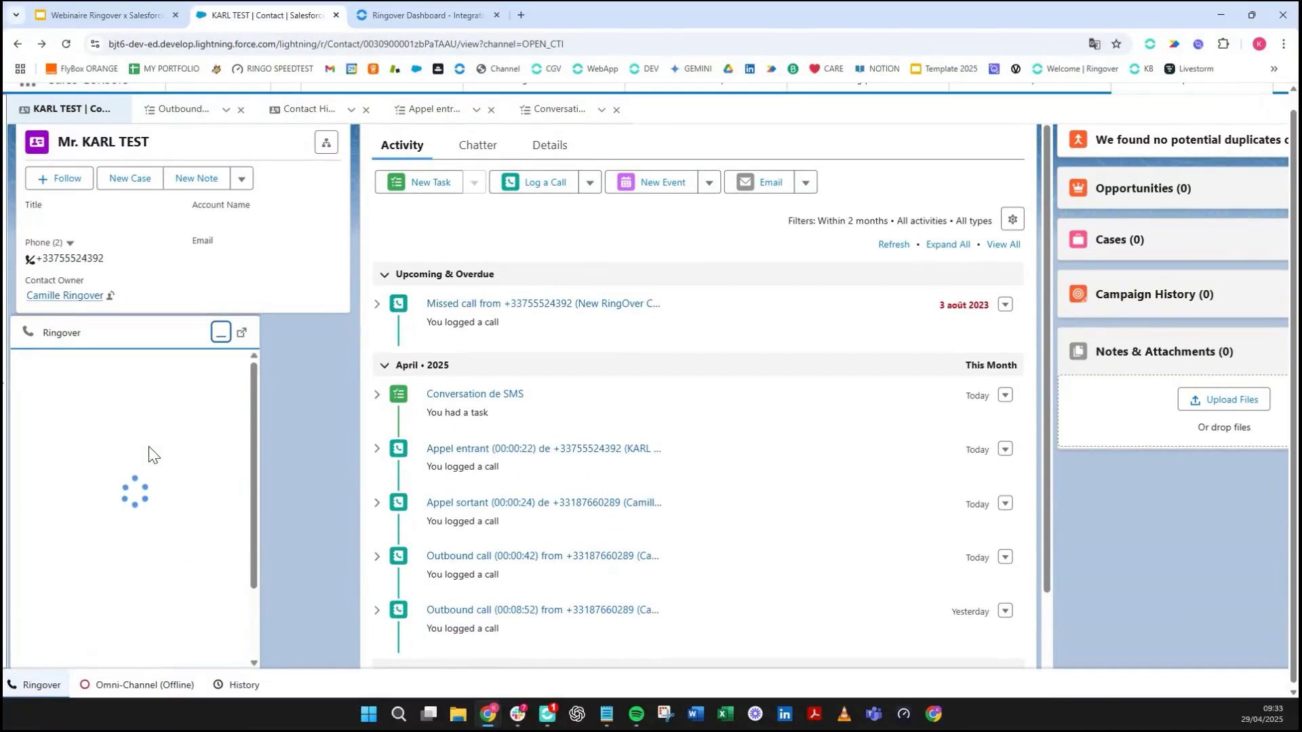
pyautogui.moveTo(251, 462)
pyautogui.mouseDown()
pyautogui.moveTo(251, 530)
pyautogui.moveTo(251, 421)
pyautogui.moveTo(251, 472)
pyautogui.mouseUp()
pyautogui.scroll(-3, 204, 506)
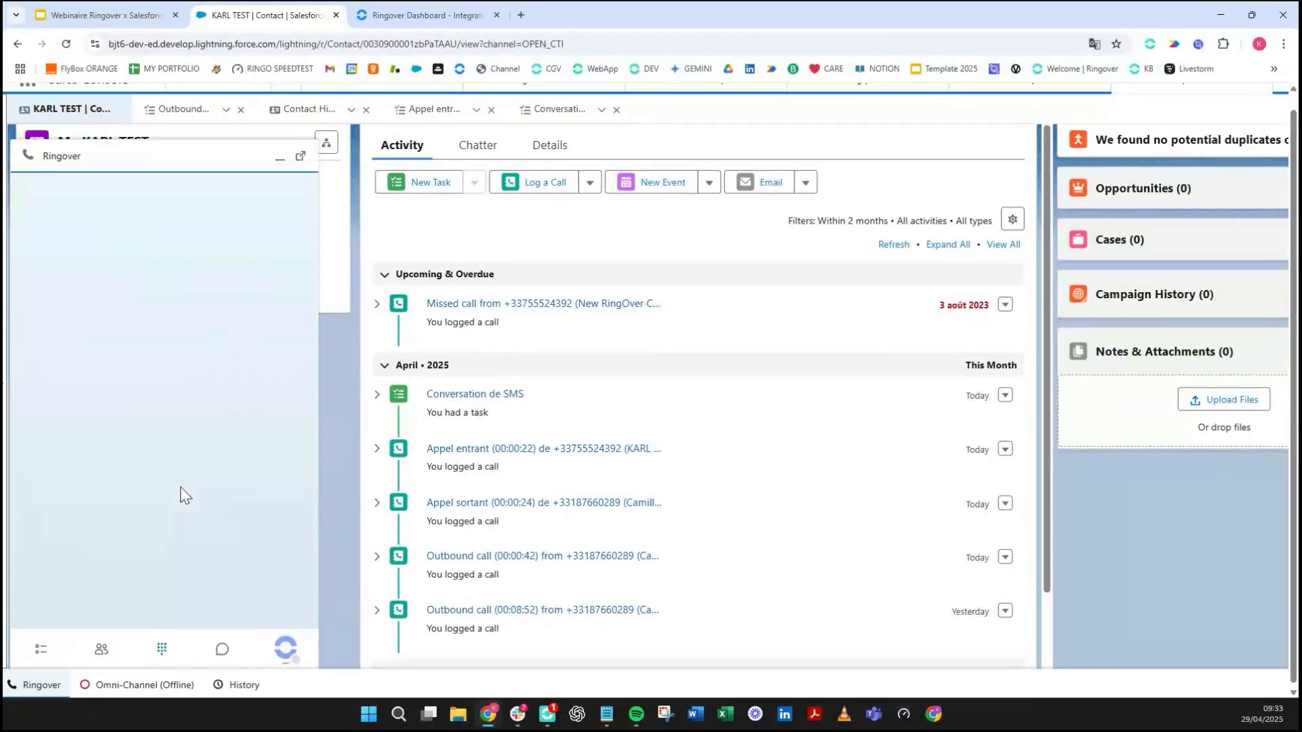
# - Switch the Ringover messaging panel from SMS to WhatsApp conversations
pyautogui.click(221, 653)
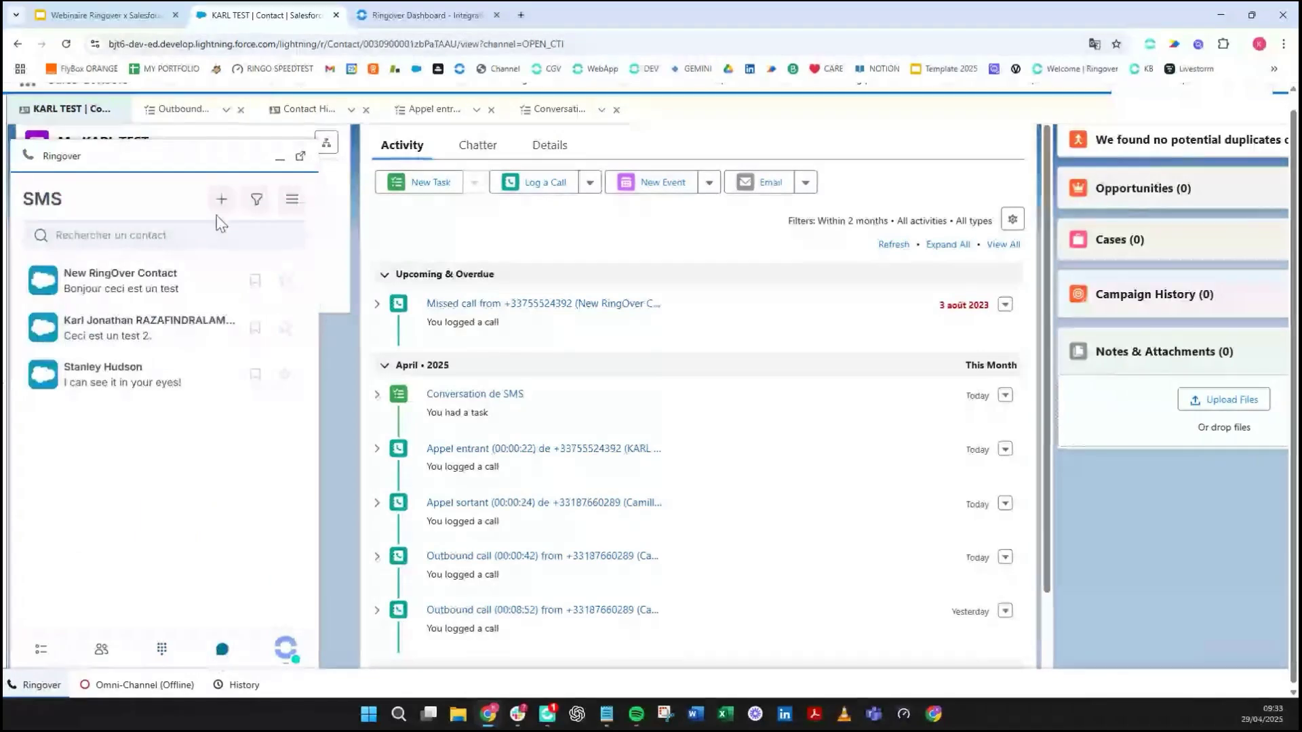
pyautogui.click(291, 200)
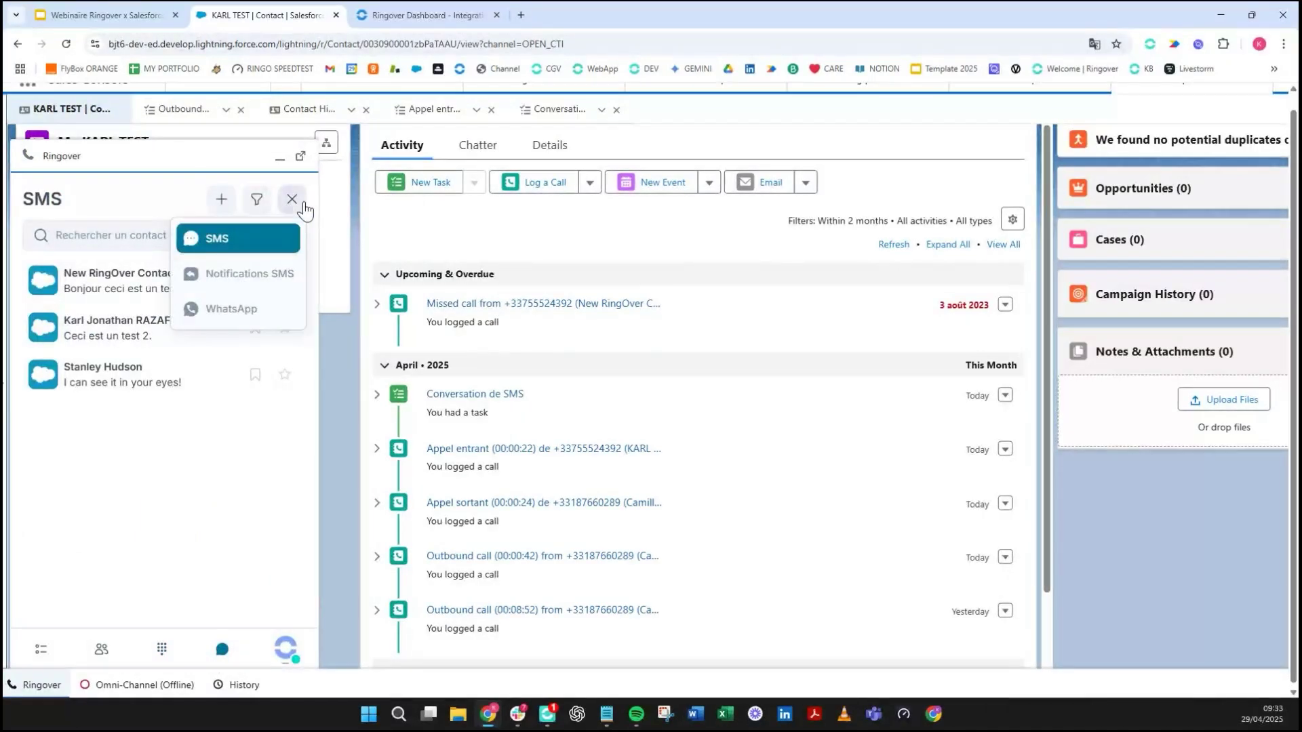
pyautogui.click(293, 201)
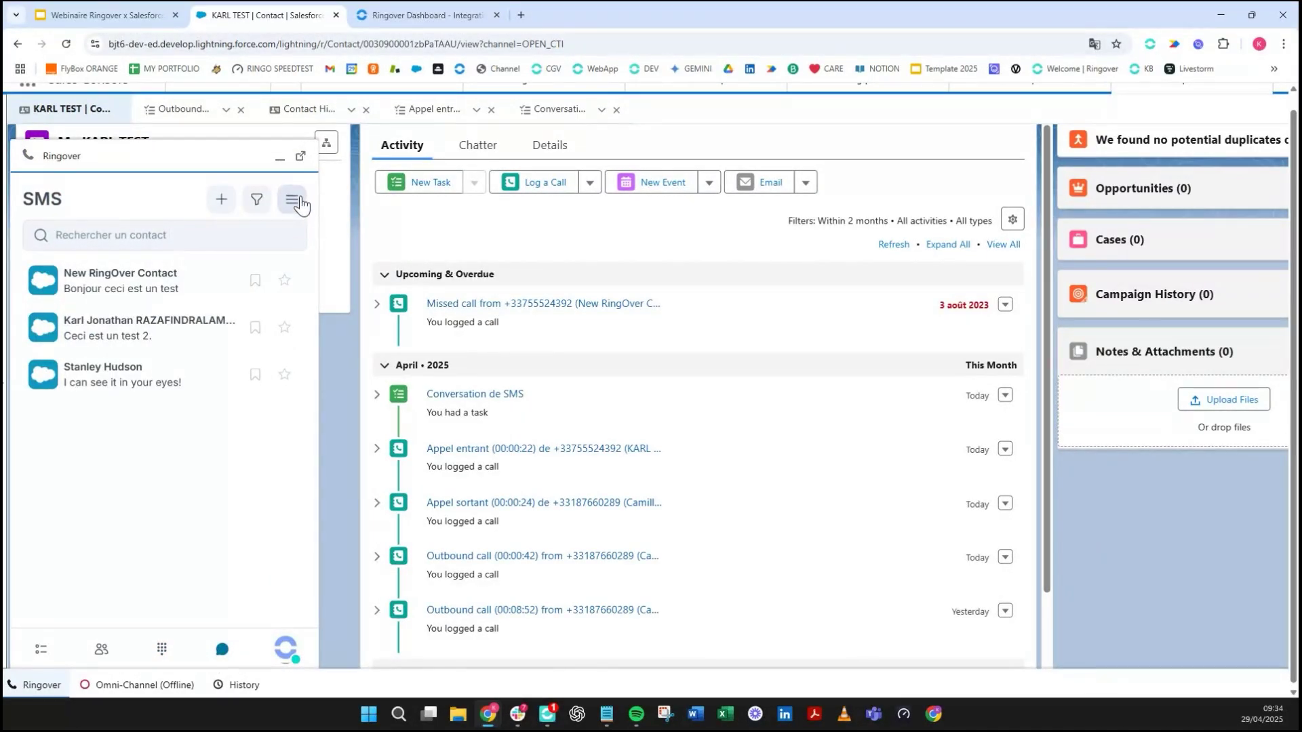
pyautogui.click(301, 204)
pyautogui.click(242, 306)
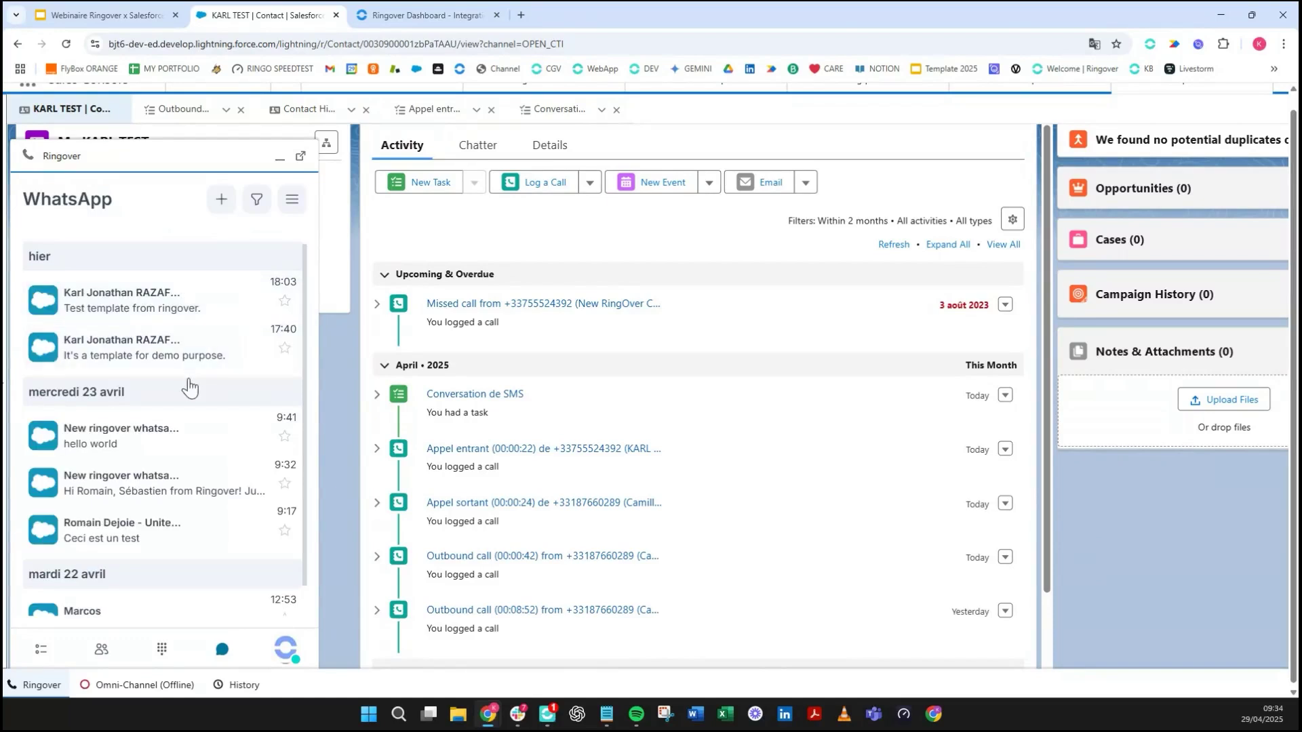
# - Start a WhatsApp message from the Ringover Dmo CONNEXYS line to the contact found by phone number
pyautogui.click(222, 203)
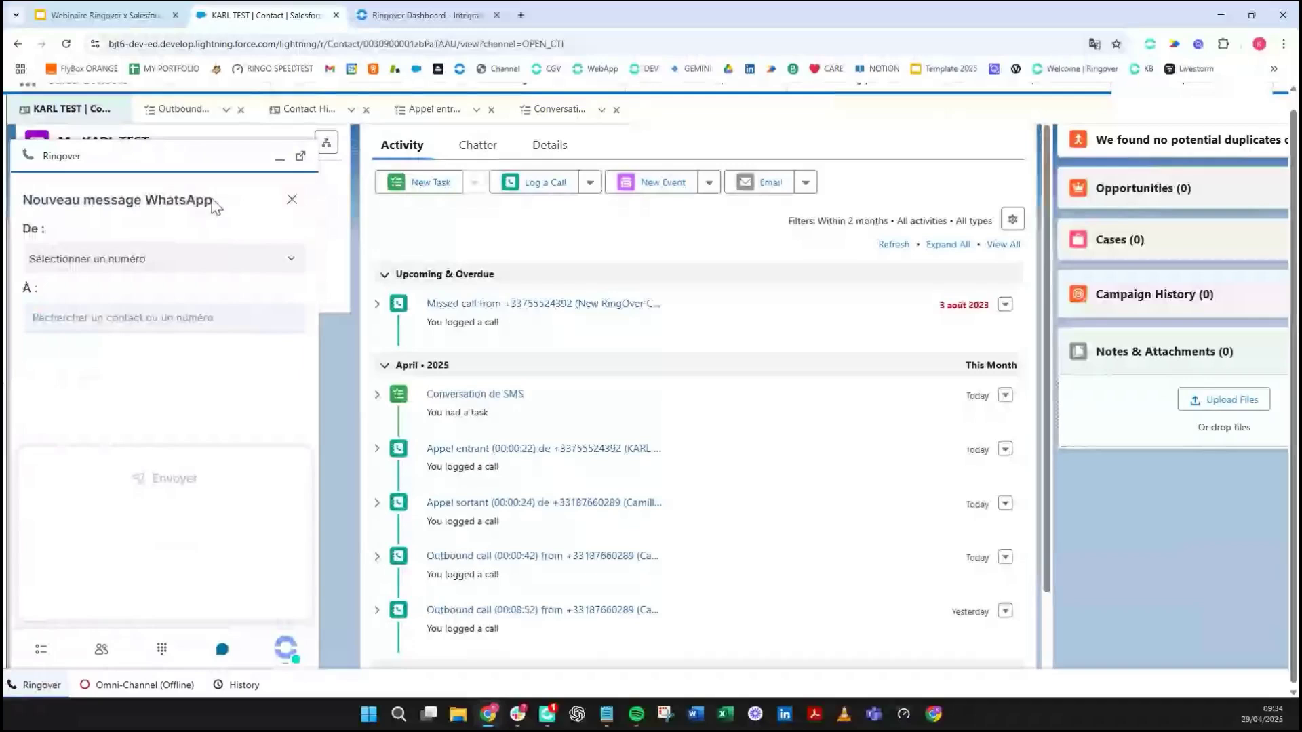
pyautogui.click(161, 266)
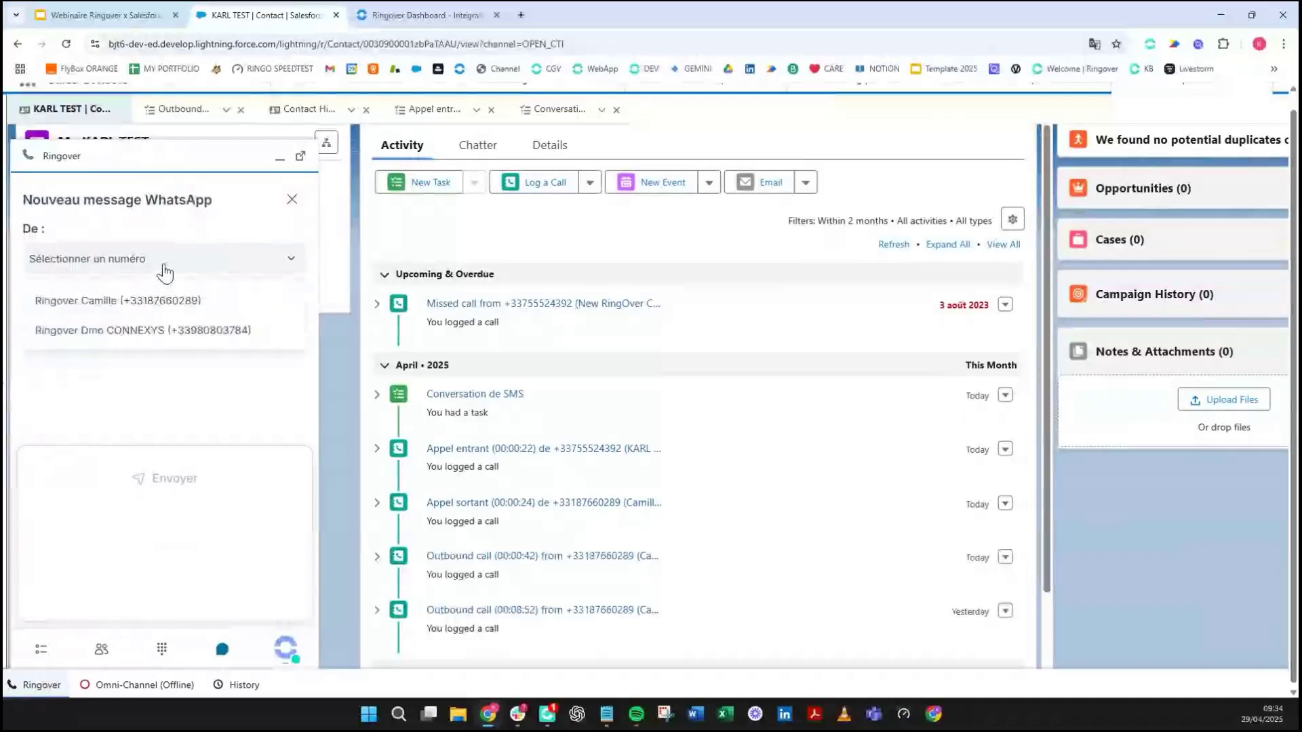
pyautogui.click(175, 342)
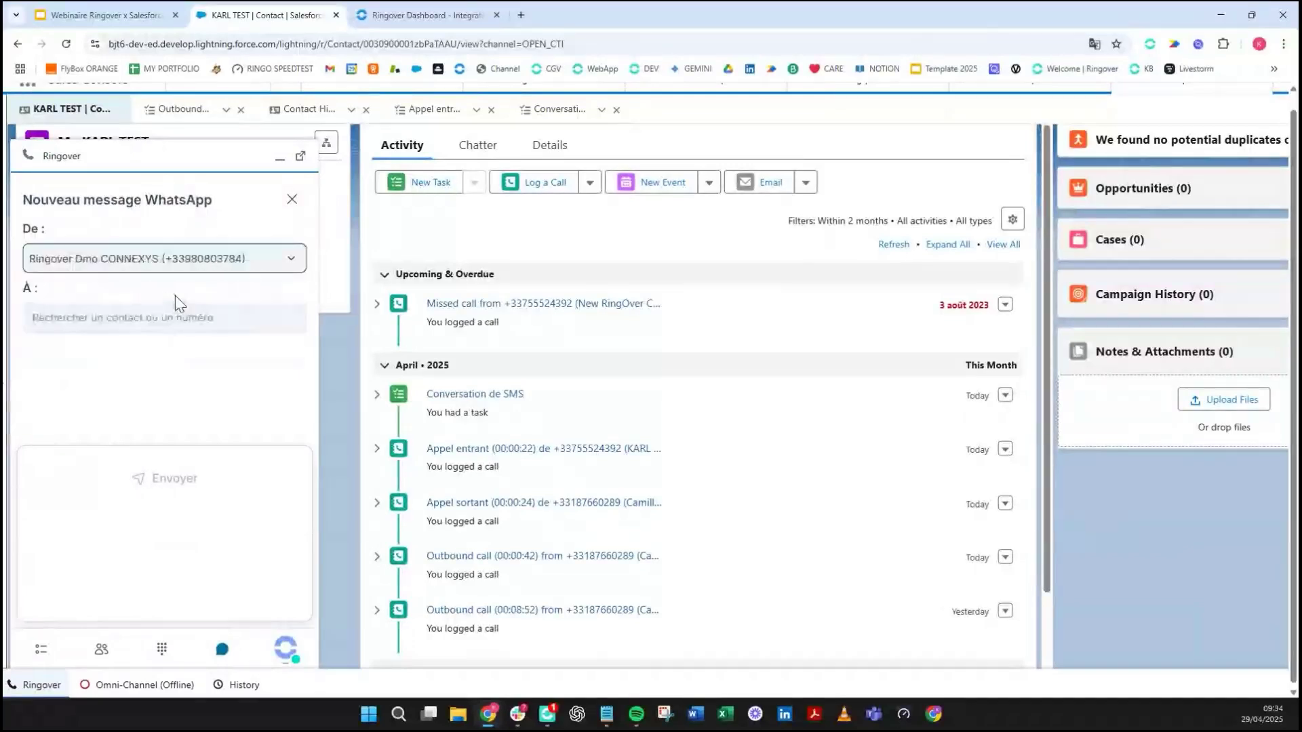
pyautogui.click(170, 310)
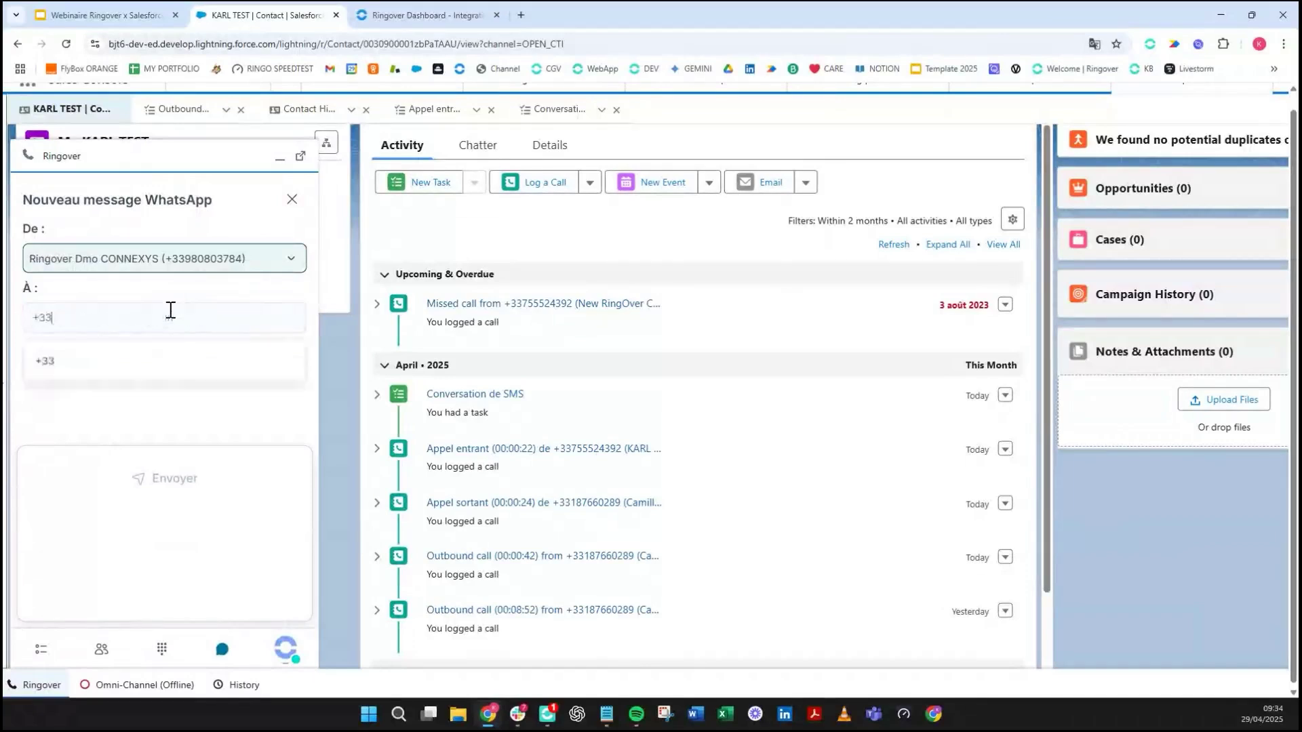
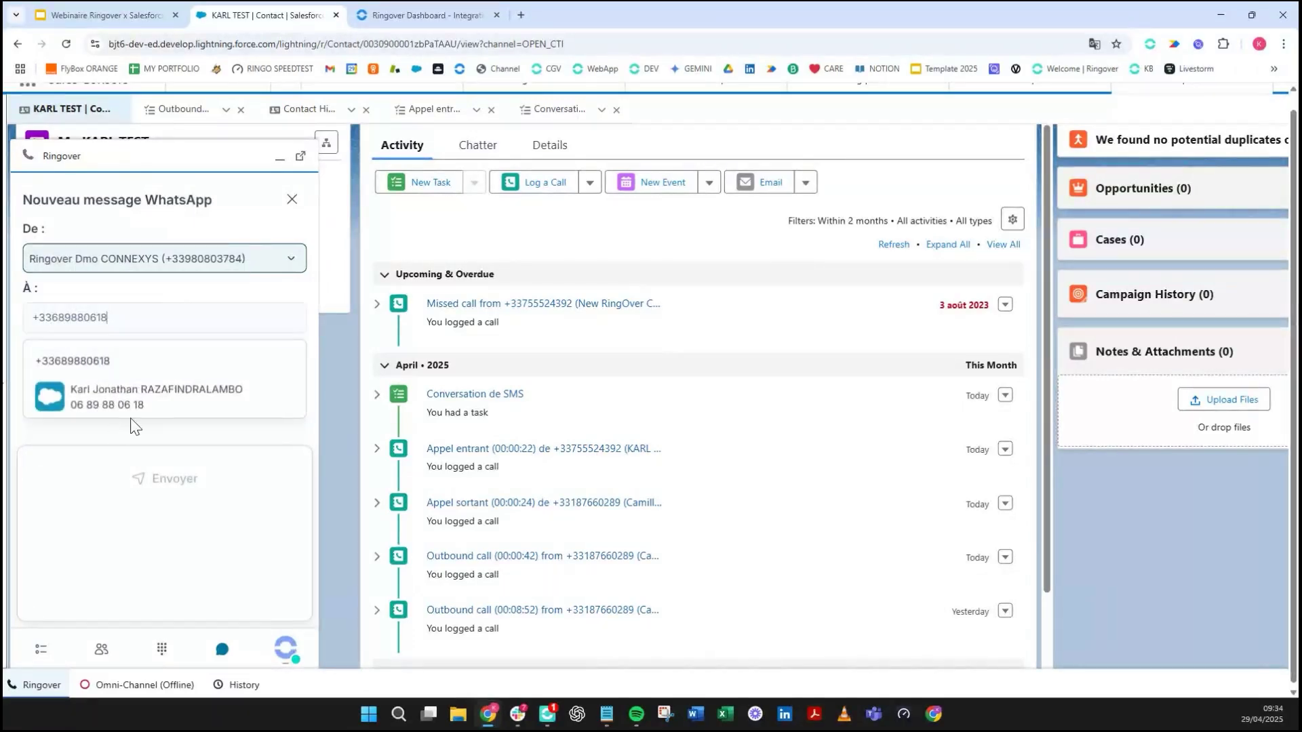
pyautogui.click(144, 405)
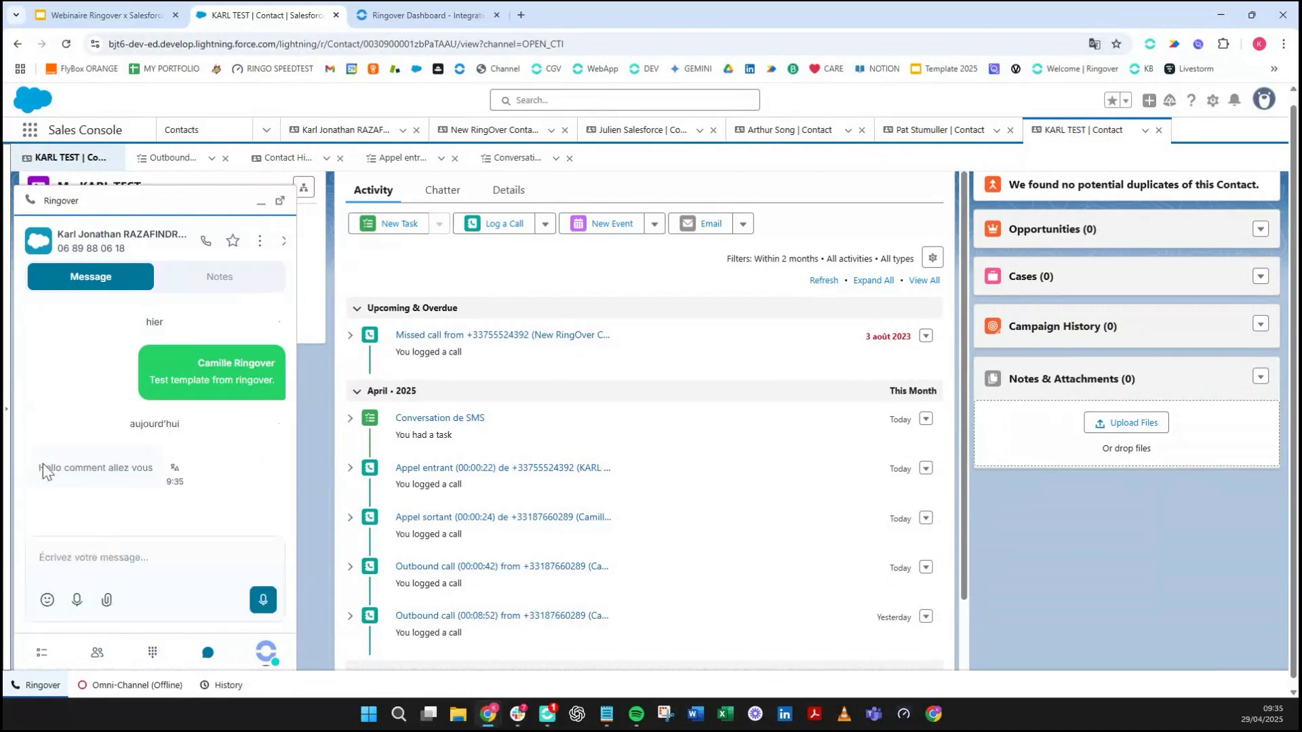
# - Send 'Ceci est un test' in the WhatsApp thread and confirm the 'Message reçu' reply
pyautogui.moveTo(43, 468); pyautogui.dragTo(129, 472)
pyautogui.click(119, 547)
pyautogui.write('Ce')
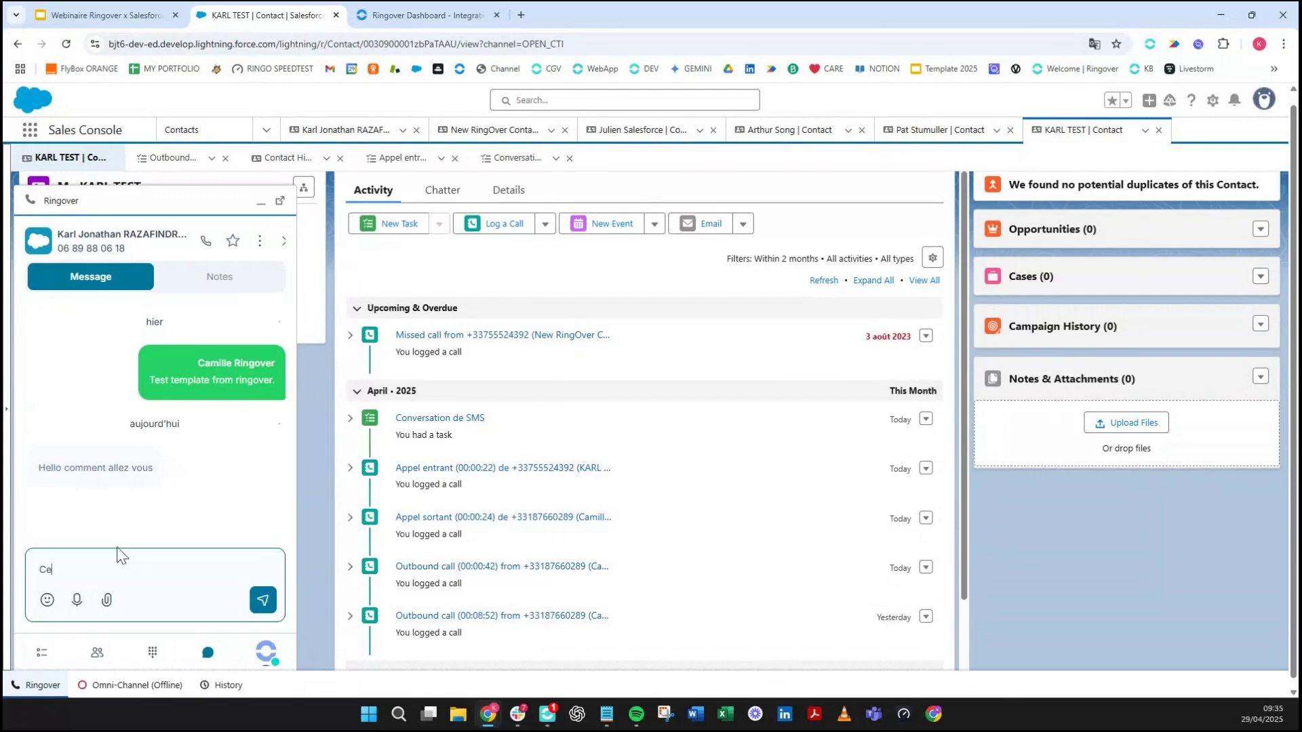
pyautogui.write('ci est un test')
pyautogui.click(258, 610)
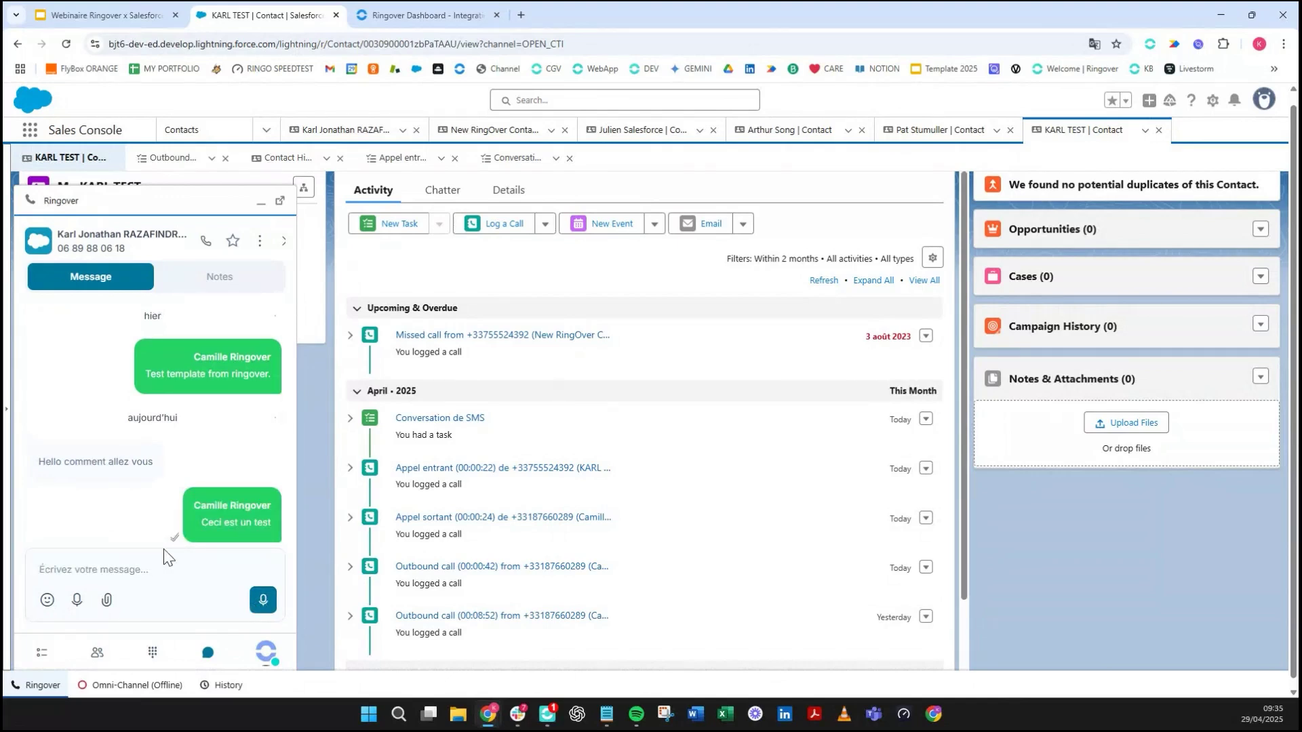
pyautogui.moveTo(201, 540)
pyautogui.scroll(5, 139, 542)
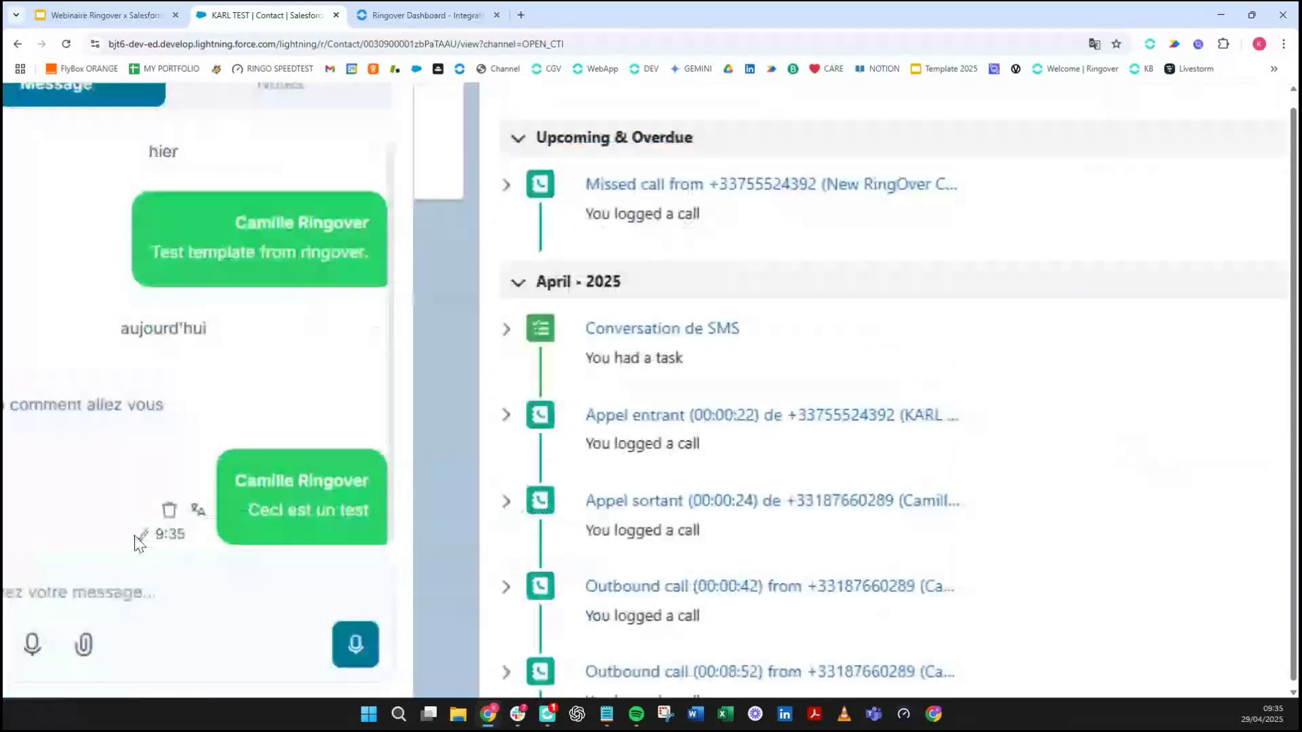
pyautogui.scroll(-5, 139, 542)
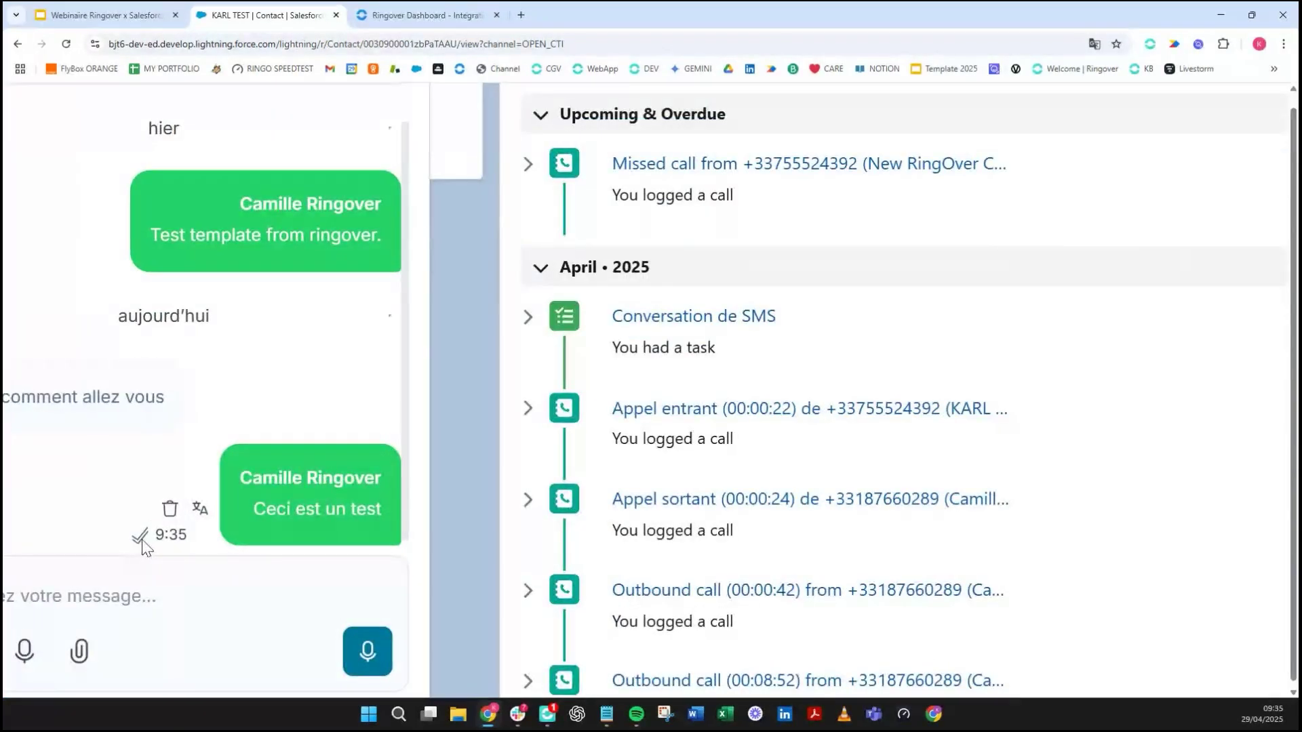
pyautogui.scroll(-3, 139, 544)
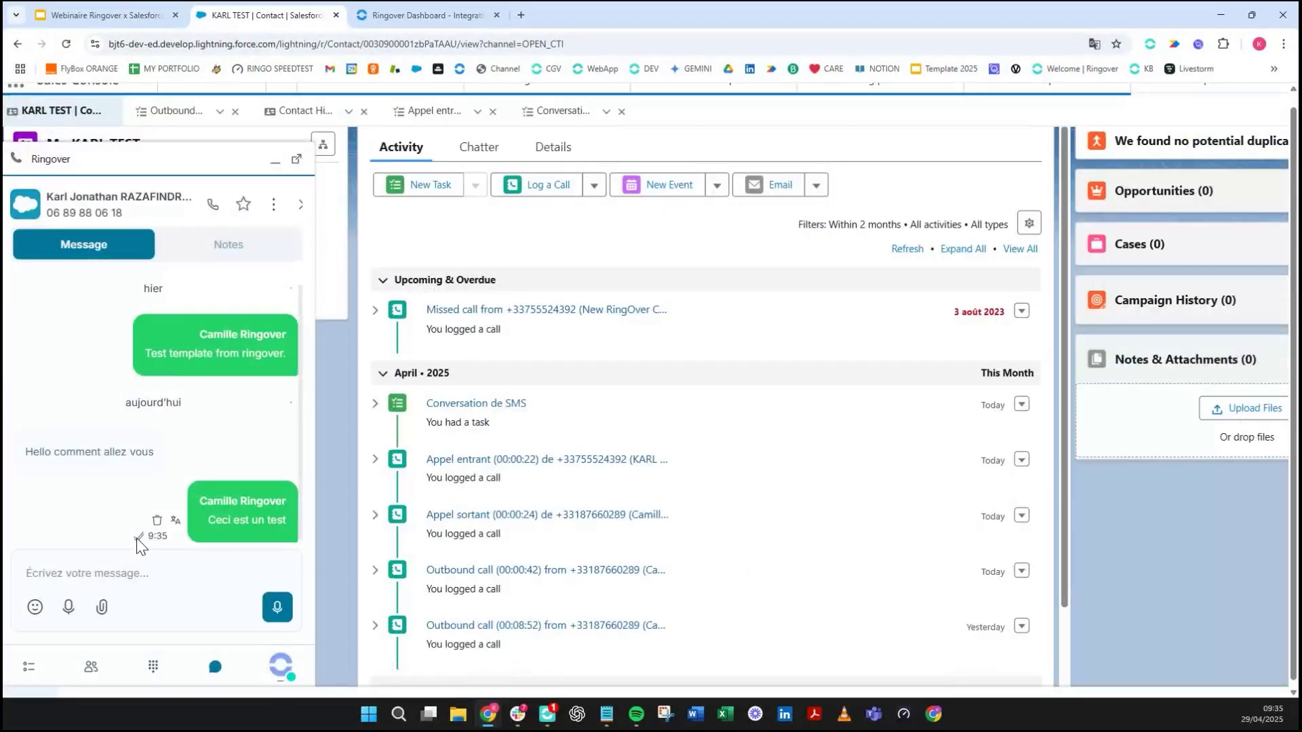
pyautogui.scroll(-2, 139, 545)
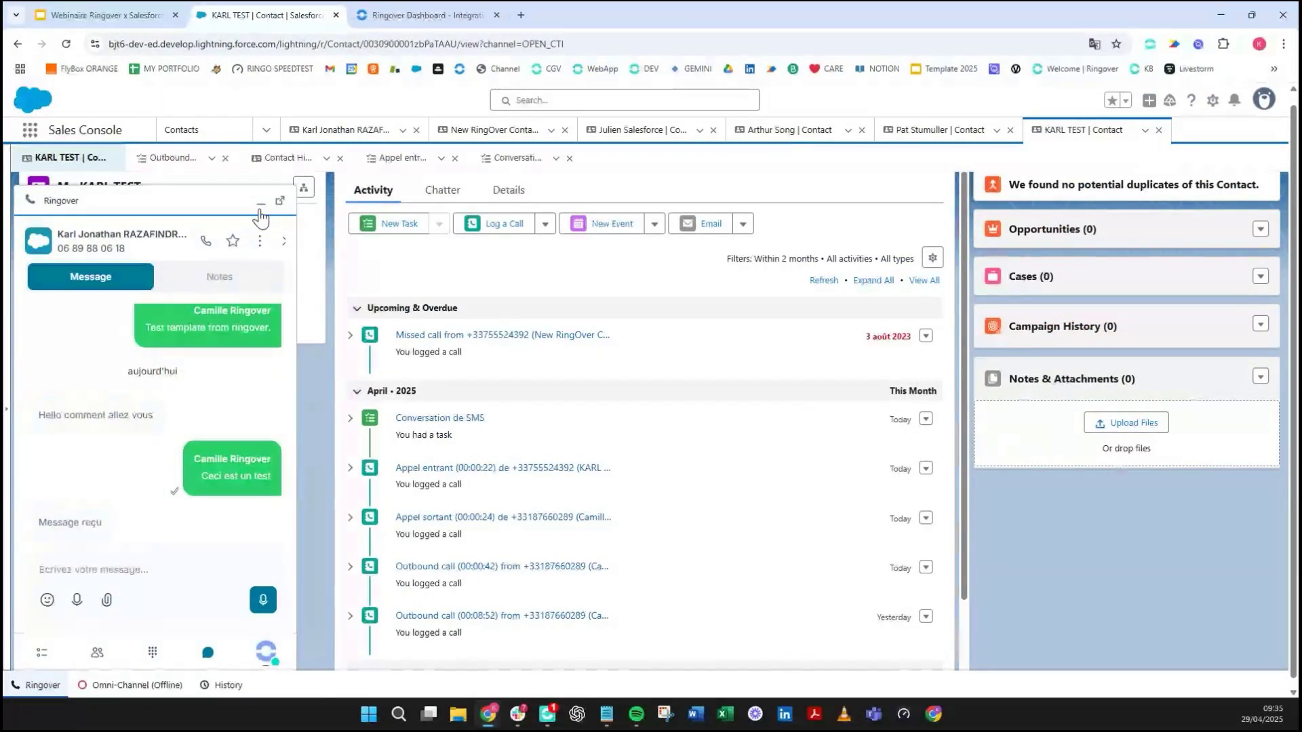
# - Check that the latest Whatsapp Conversation task logs all four messages, then start the webinar slideshow
pyautogui.click(259, 206)
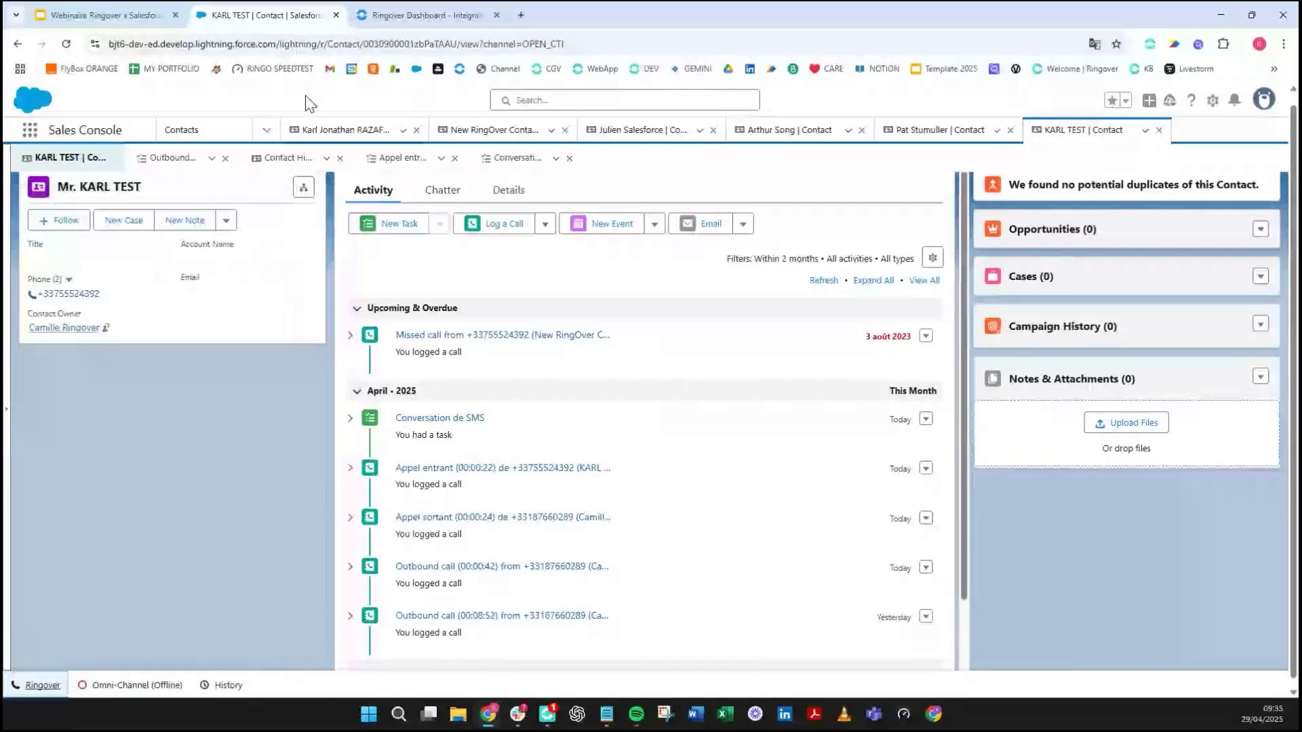
pyautogui.click(296, 139)
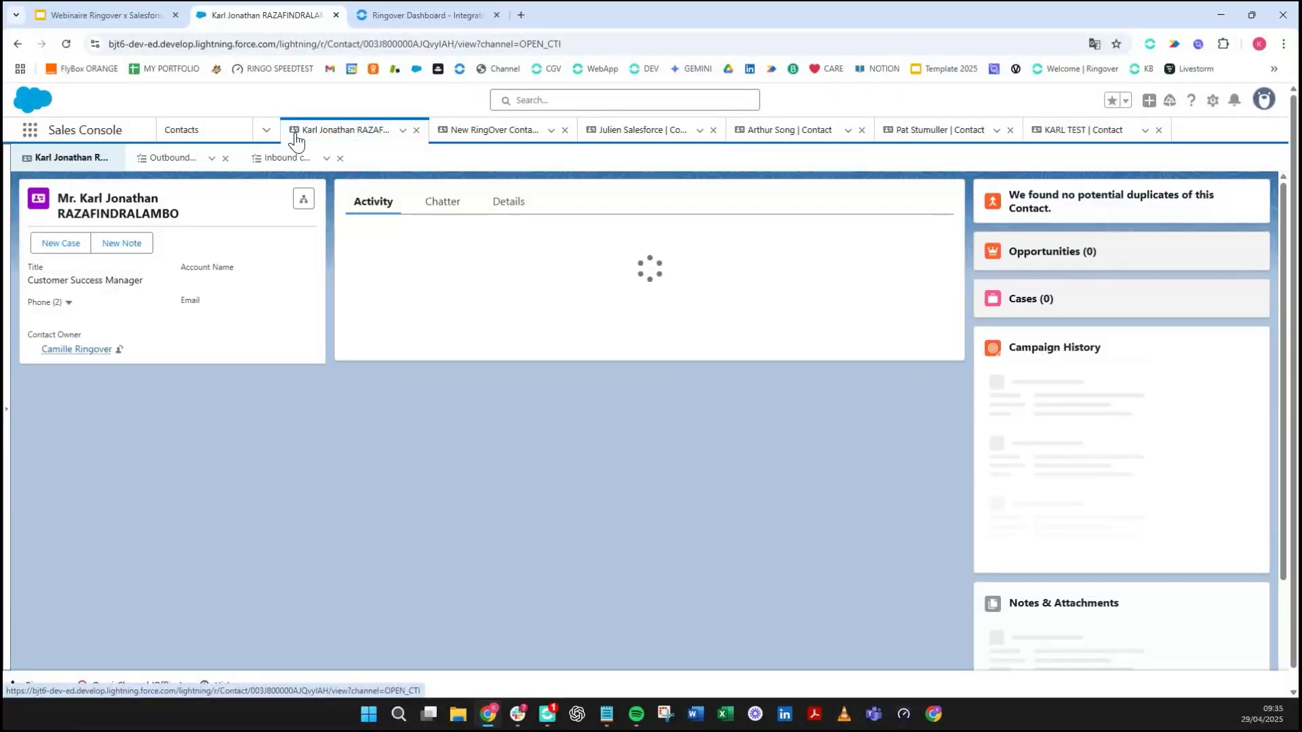
pyautogui.scroll(-2, 479, 355)
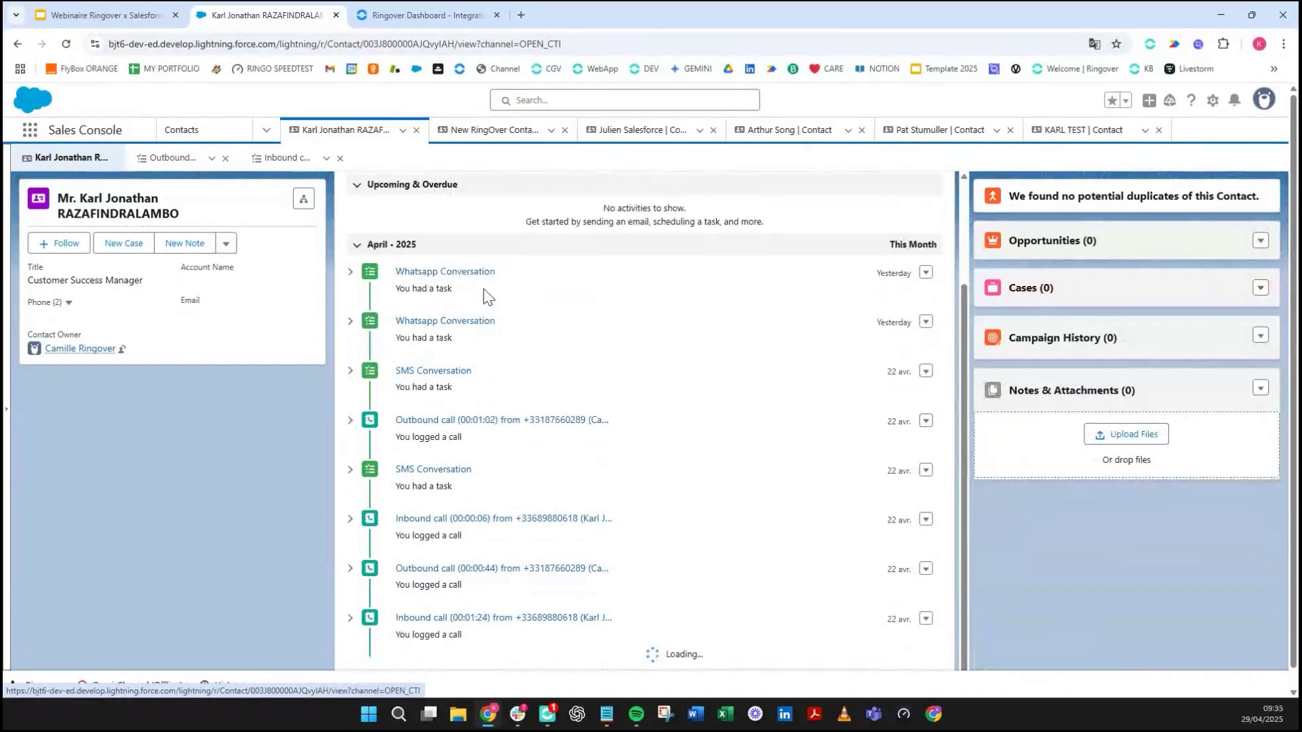
pyautogui.scroll(-3, 485, 302)
pyautogui.scroll(5, 477, 345)
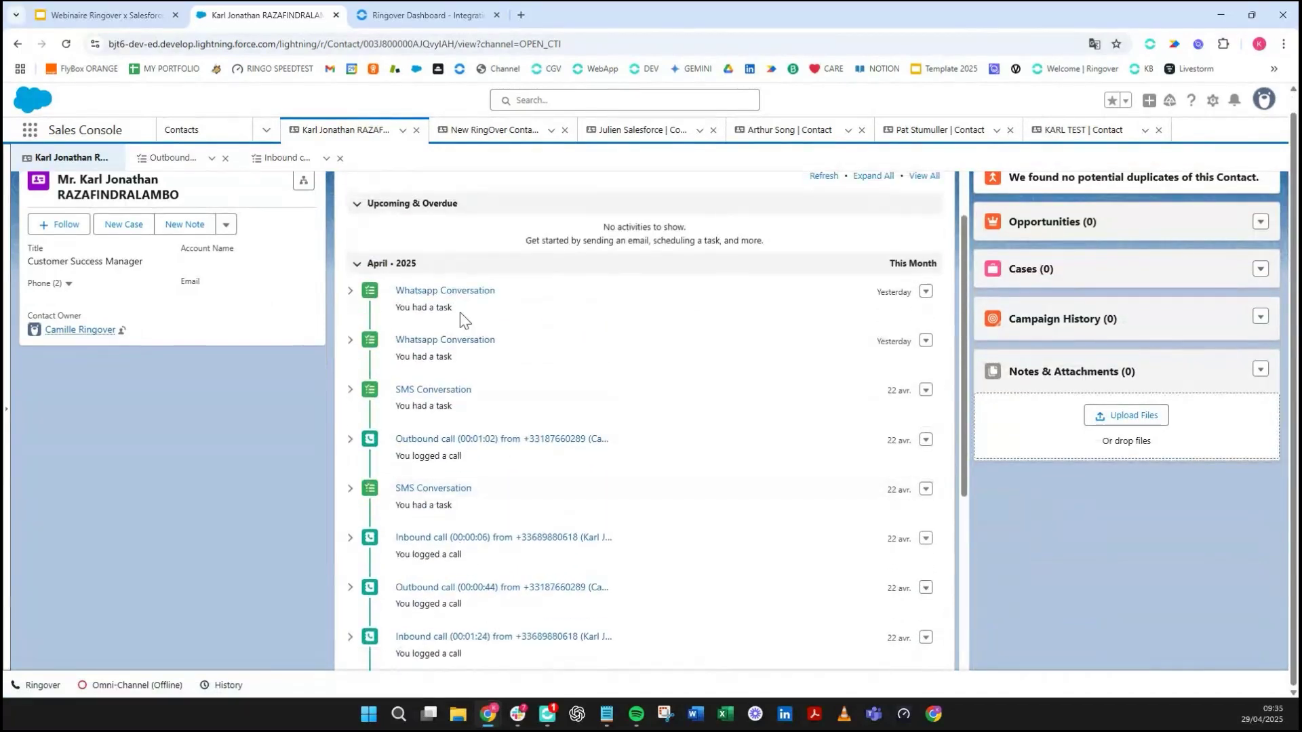
pyautogui.click(458, 295)
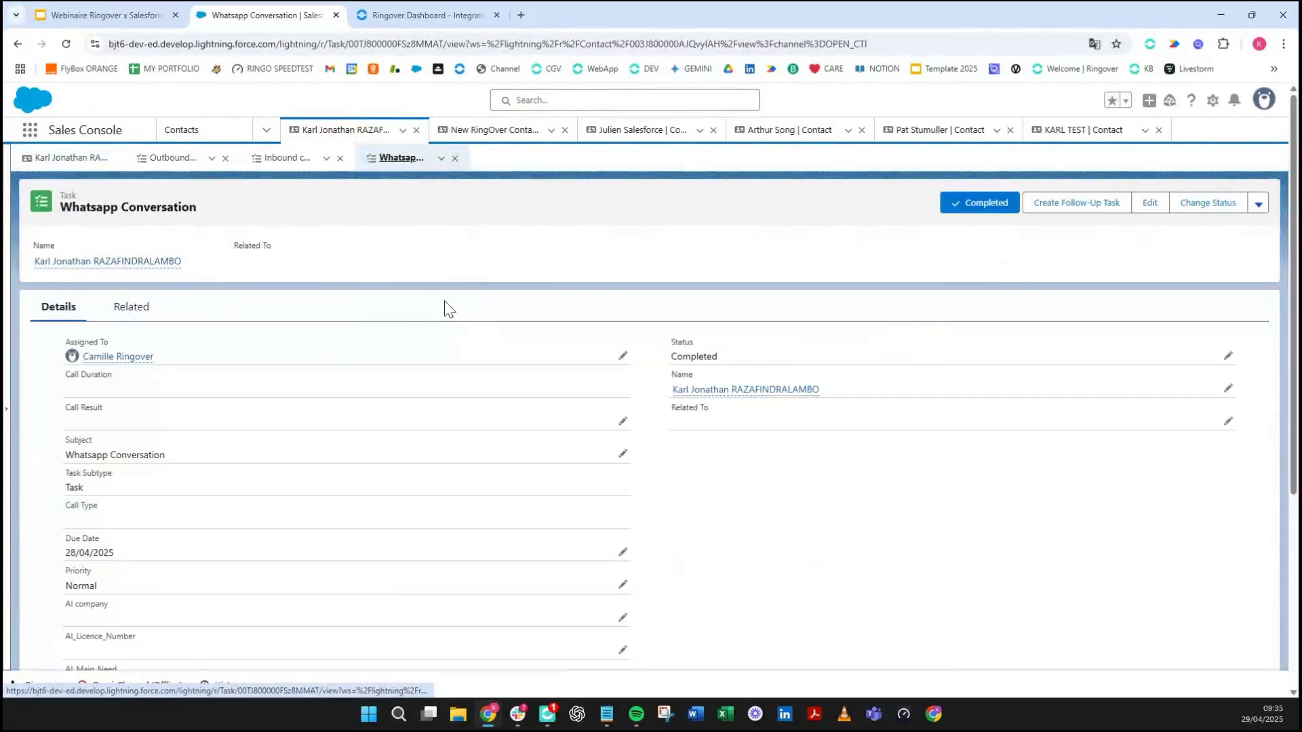
pyautogui.scroll(-5, 107, 446)
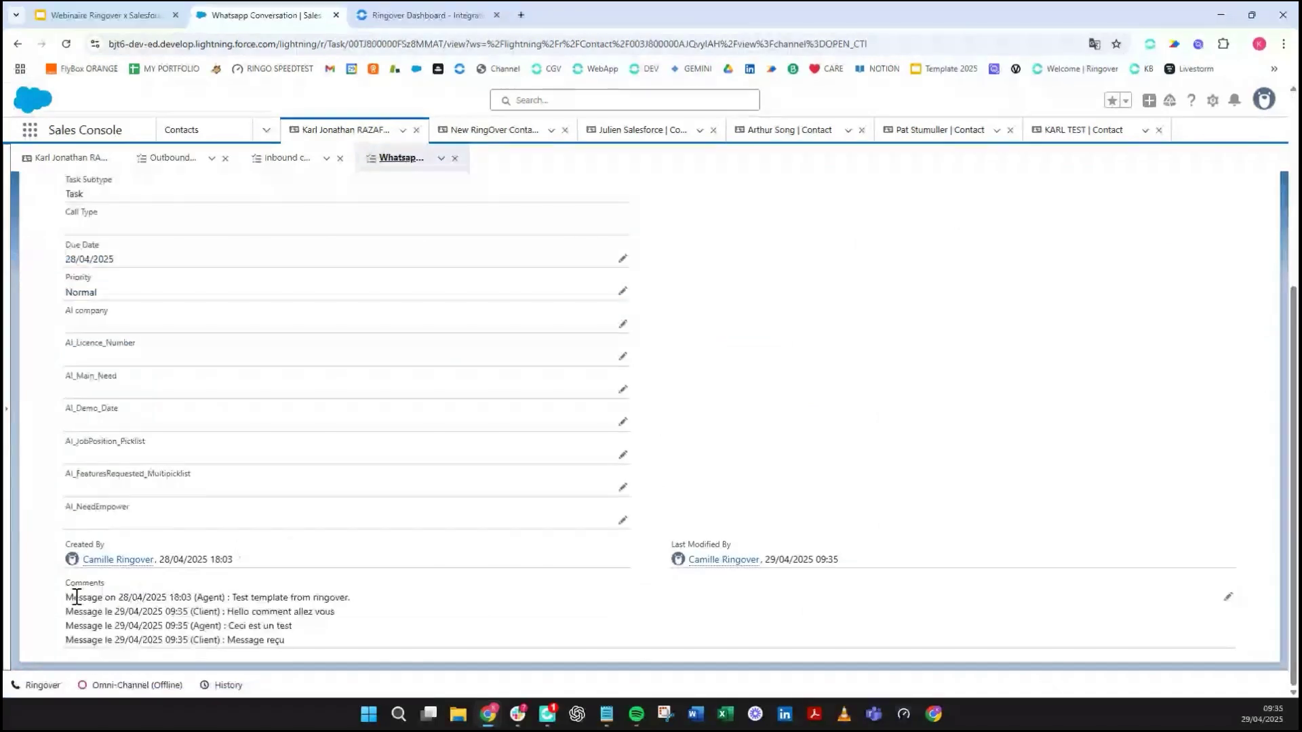
pyautogui.moveTo(65, 596); pyautogui.dragTo(278, 654)
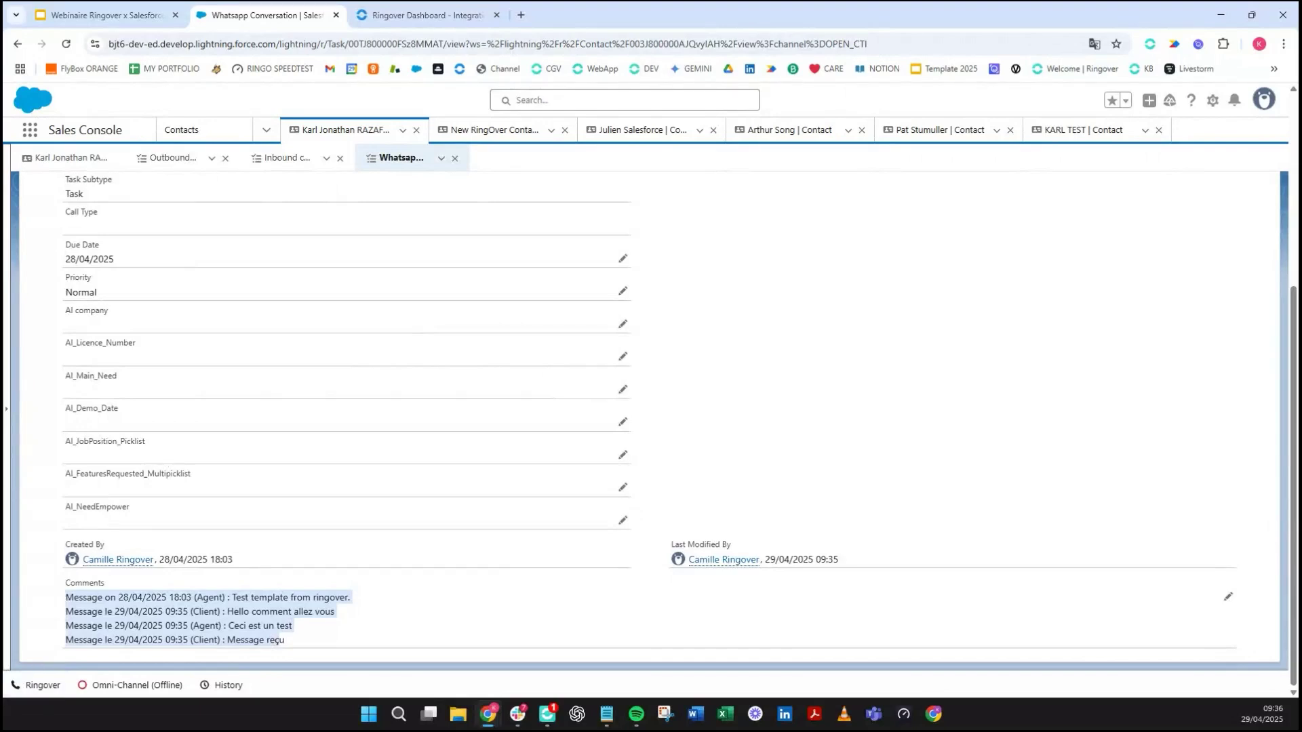
pyautogui.click(151, 10)
pyautogui.click(1092, 100)
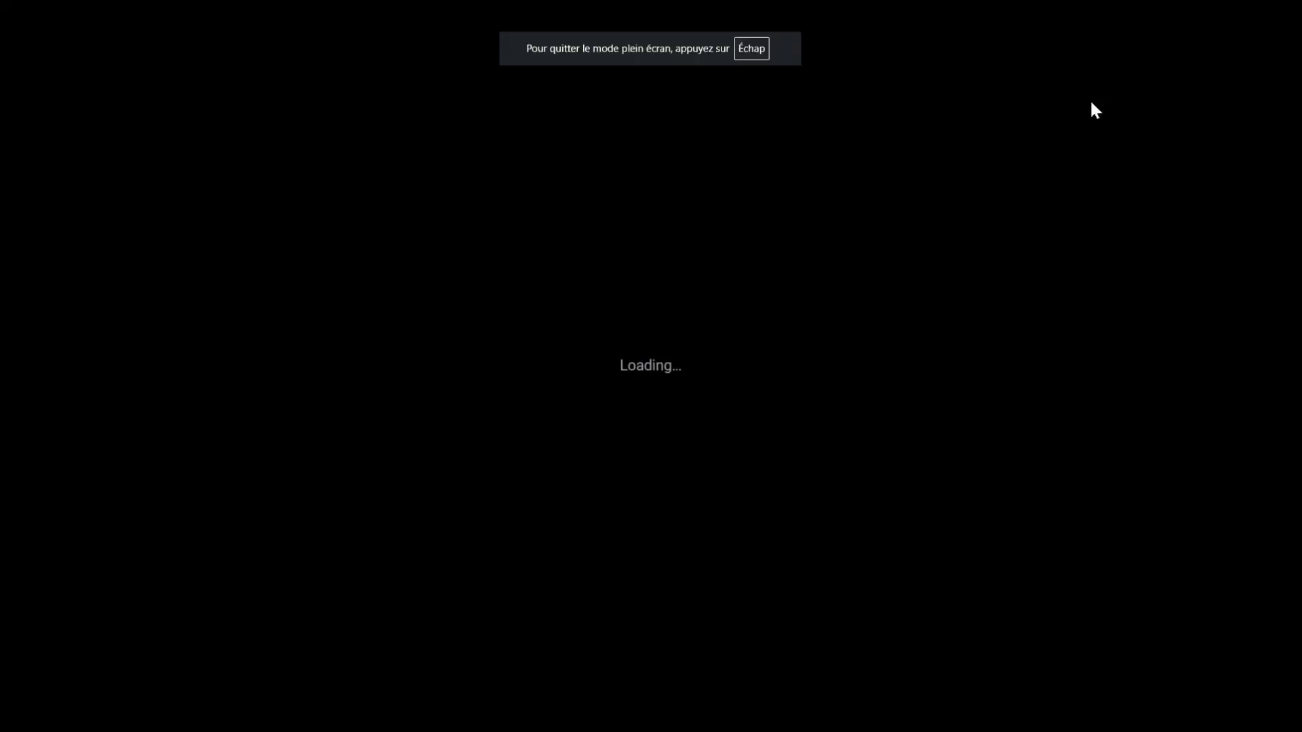